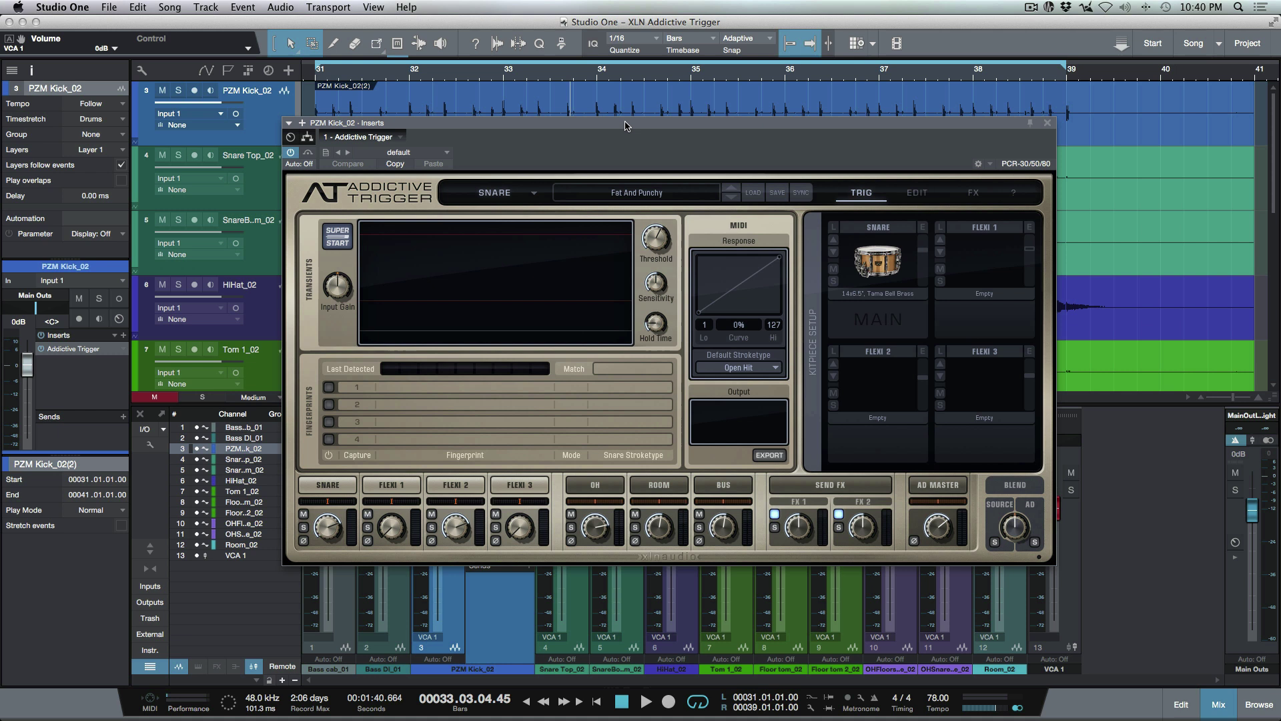
Step: Close the Addictive Trigger editor and remove the plug-in from PZM Kick_02's inserts
left_click(1048, 124)
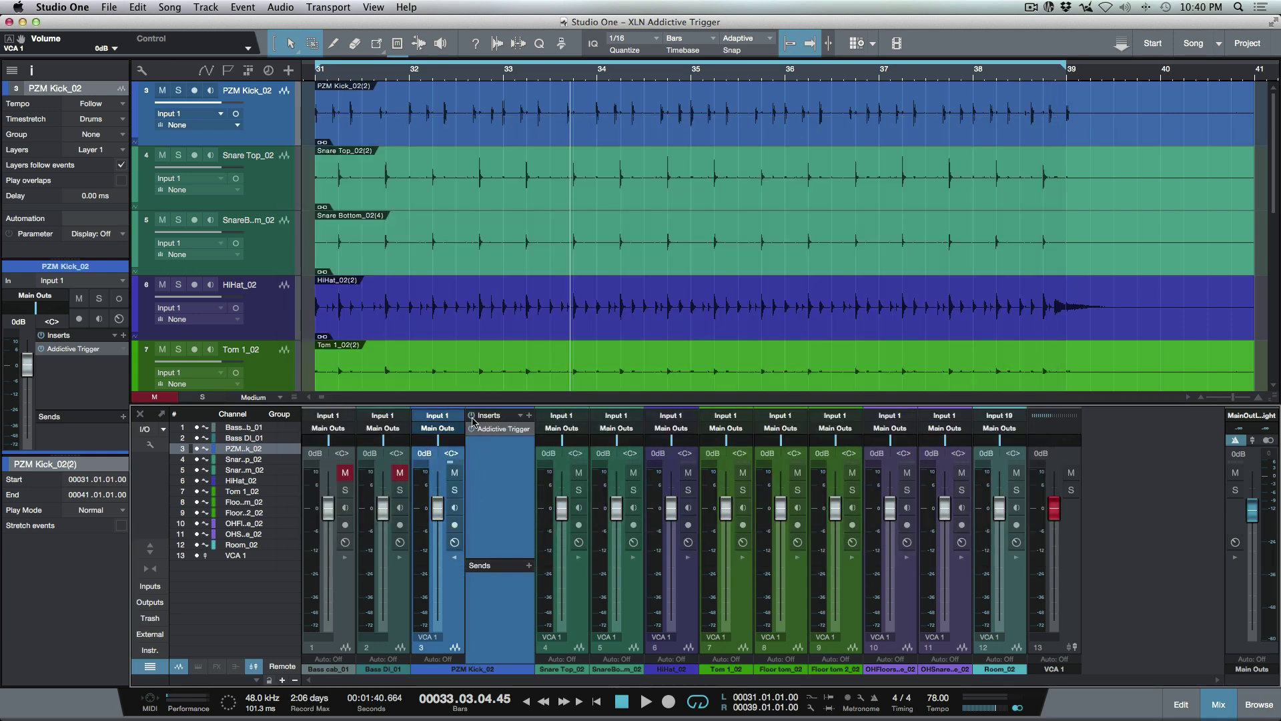
right_click(505, 430)
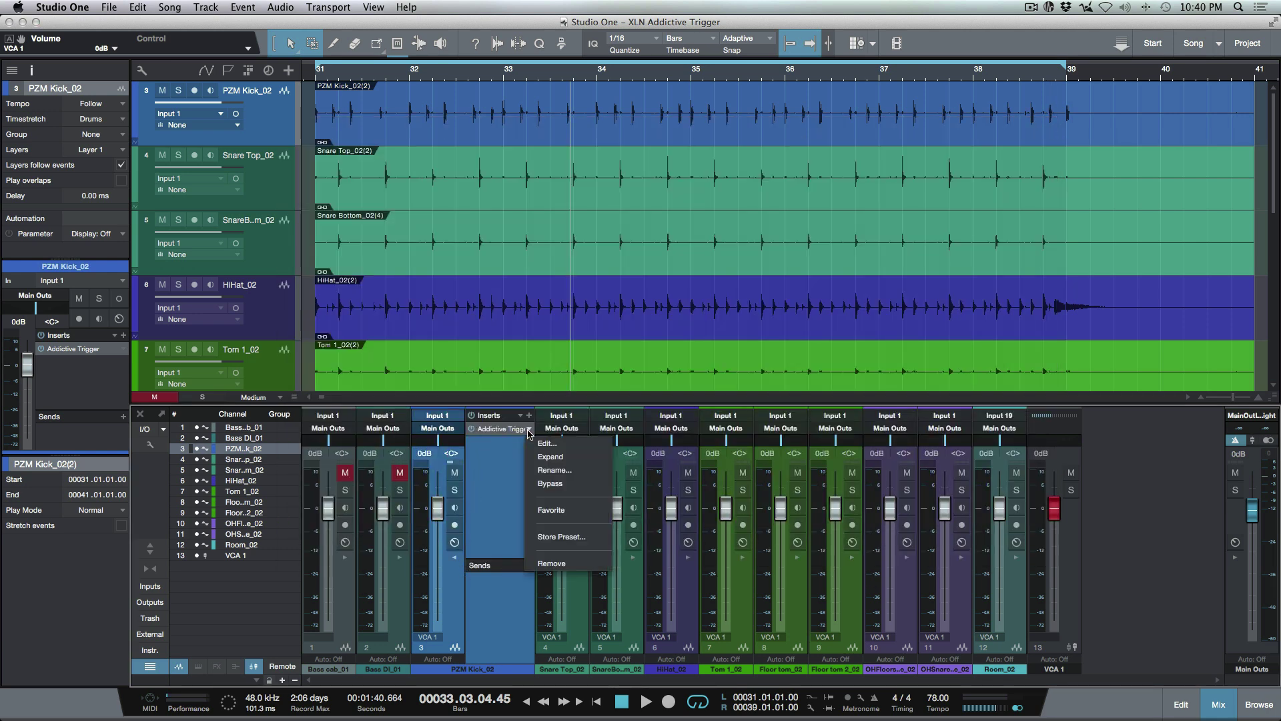
left_click(547, 564)
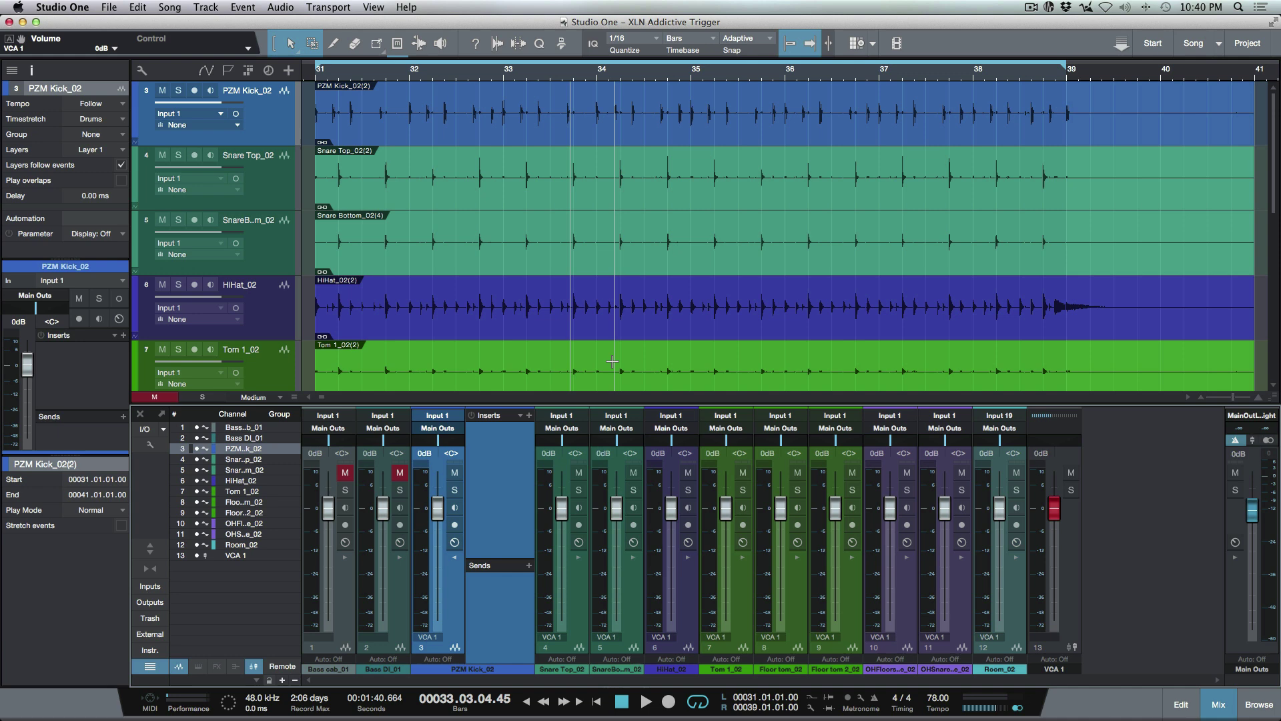
Step: Show all drum tracks at Small height from bar 31, zoomed on bars 31–39, undoing an accidental transient split
key("shift+w")
key("Home")
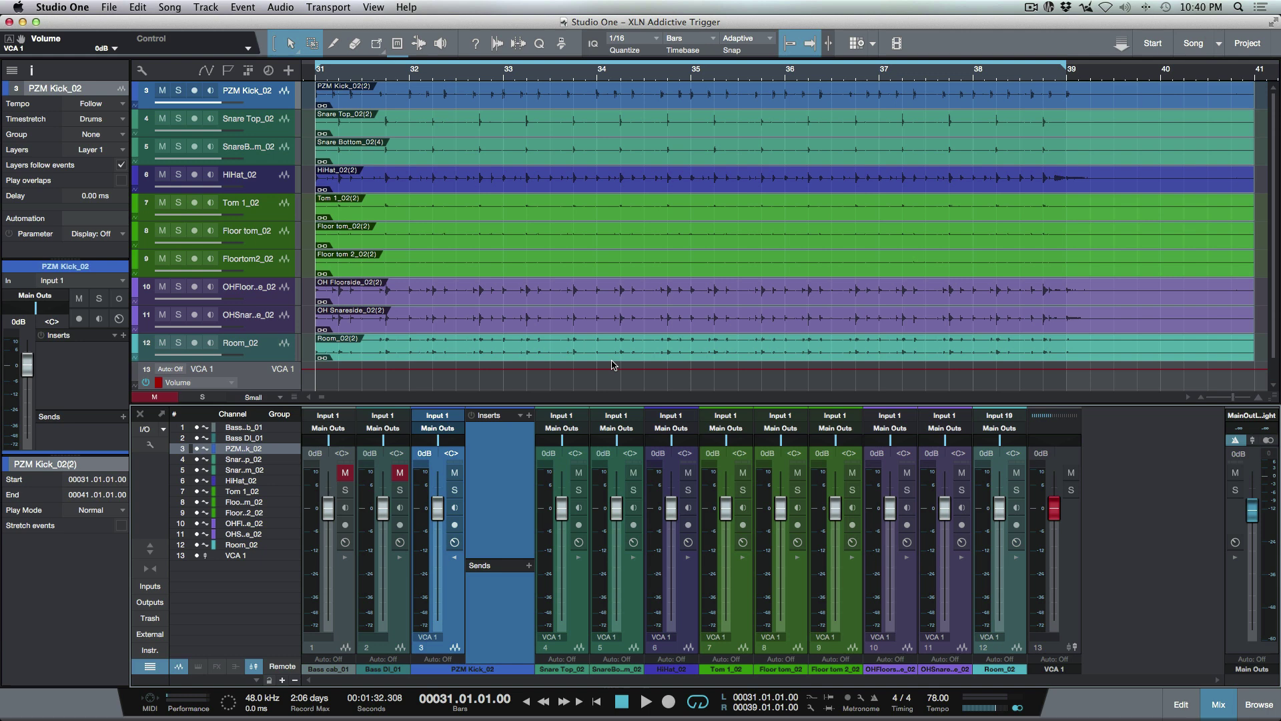
key("q")
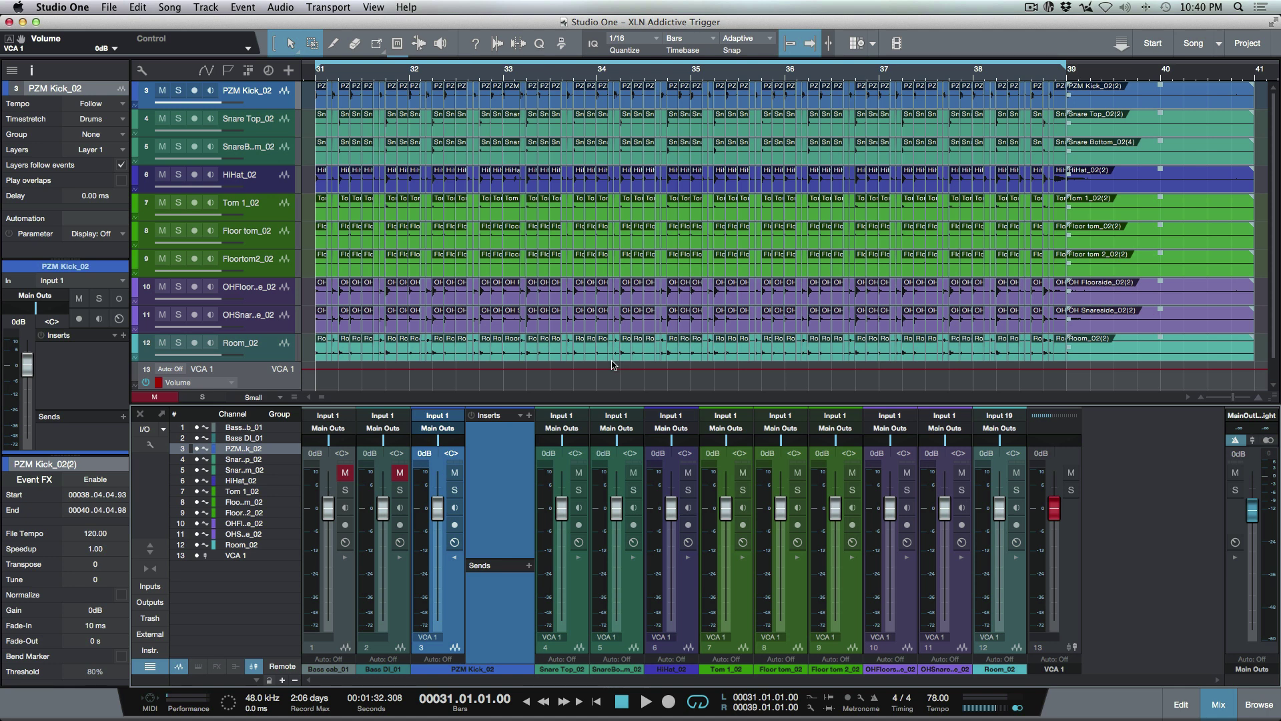
key("g")
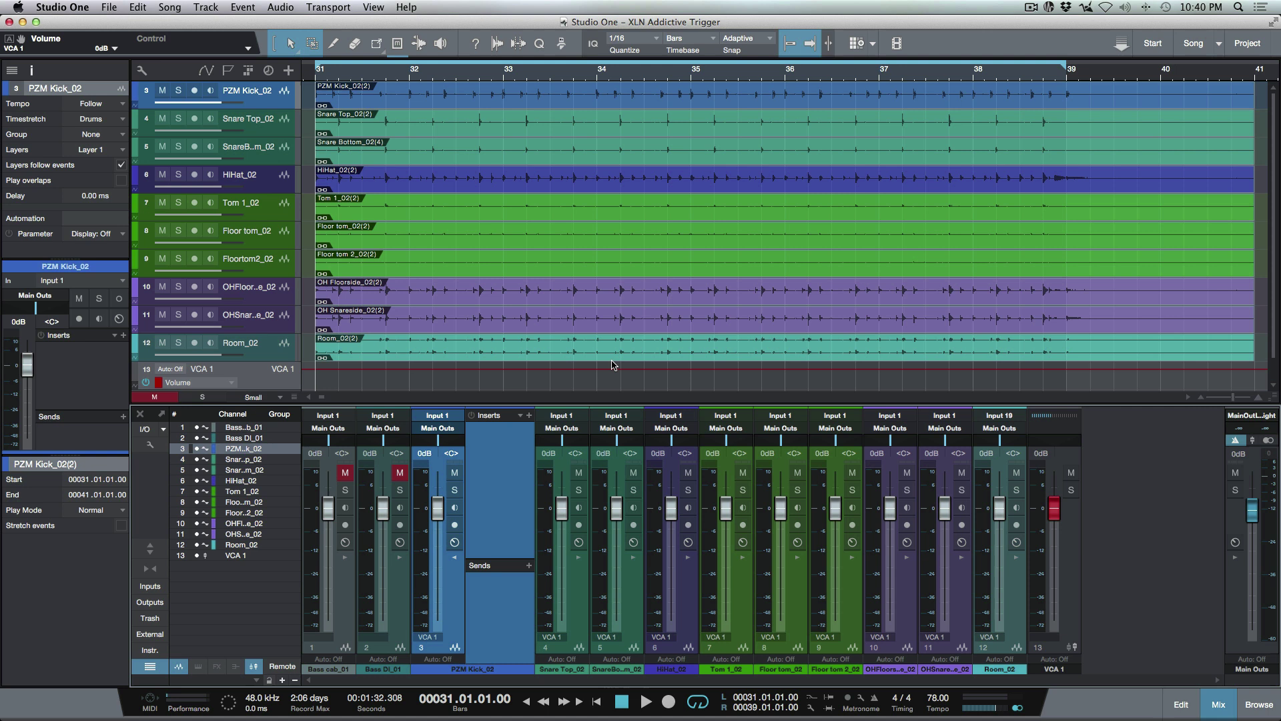
key("e")
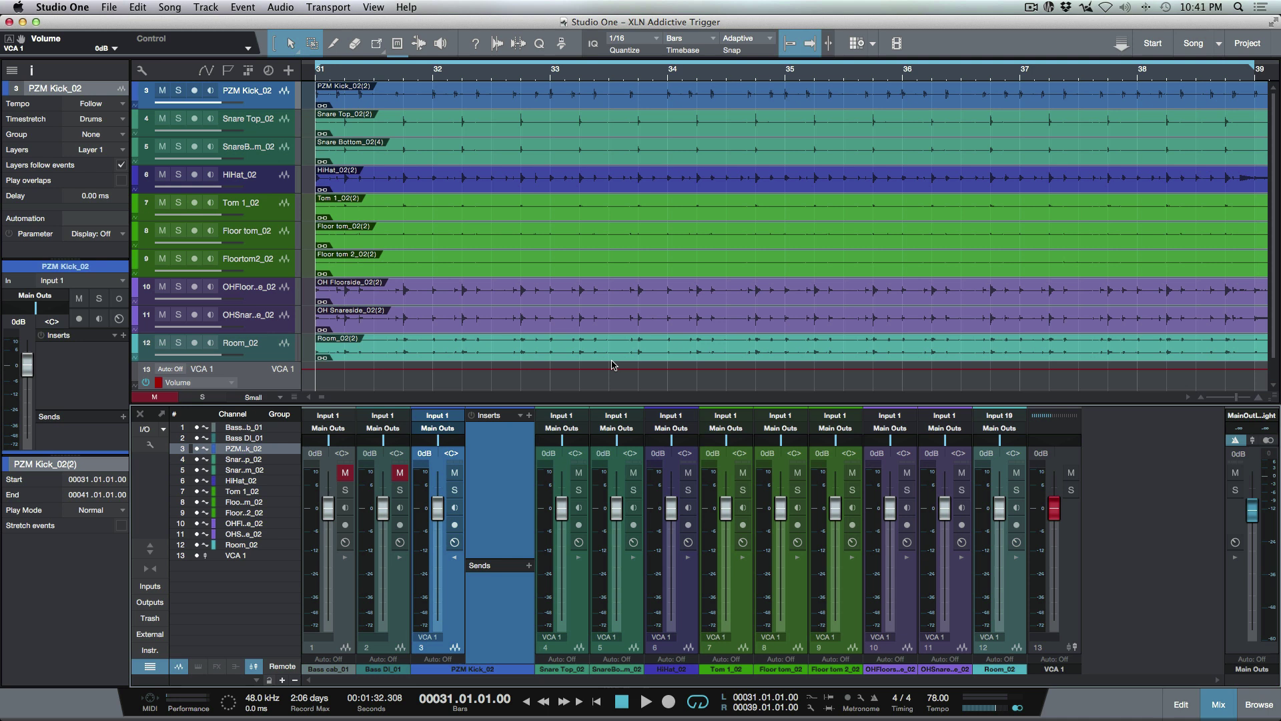
Step: Play the drums from bar 31, then solo PZM Kick_02 and play it alone
key("space")
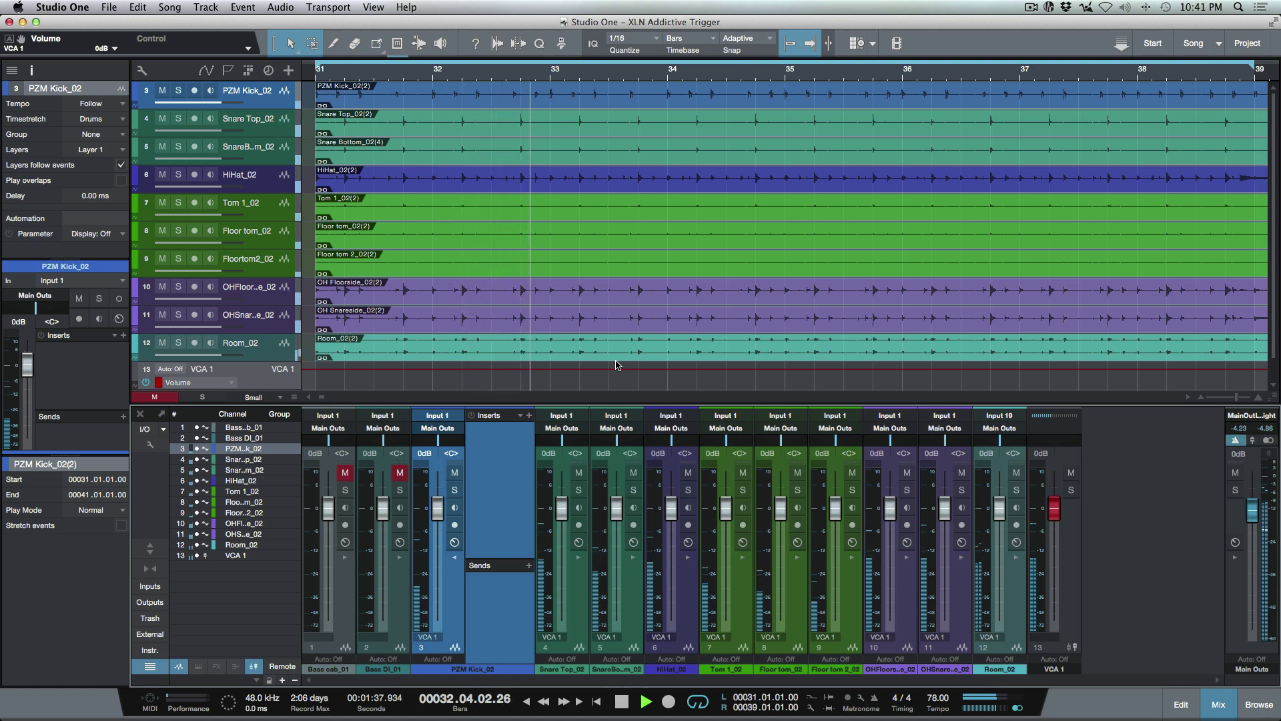
key("space")
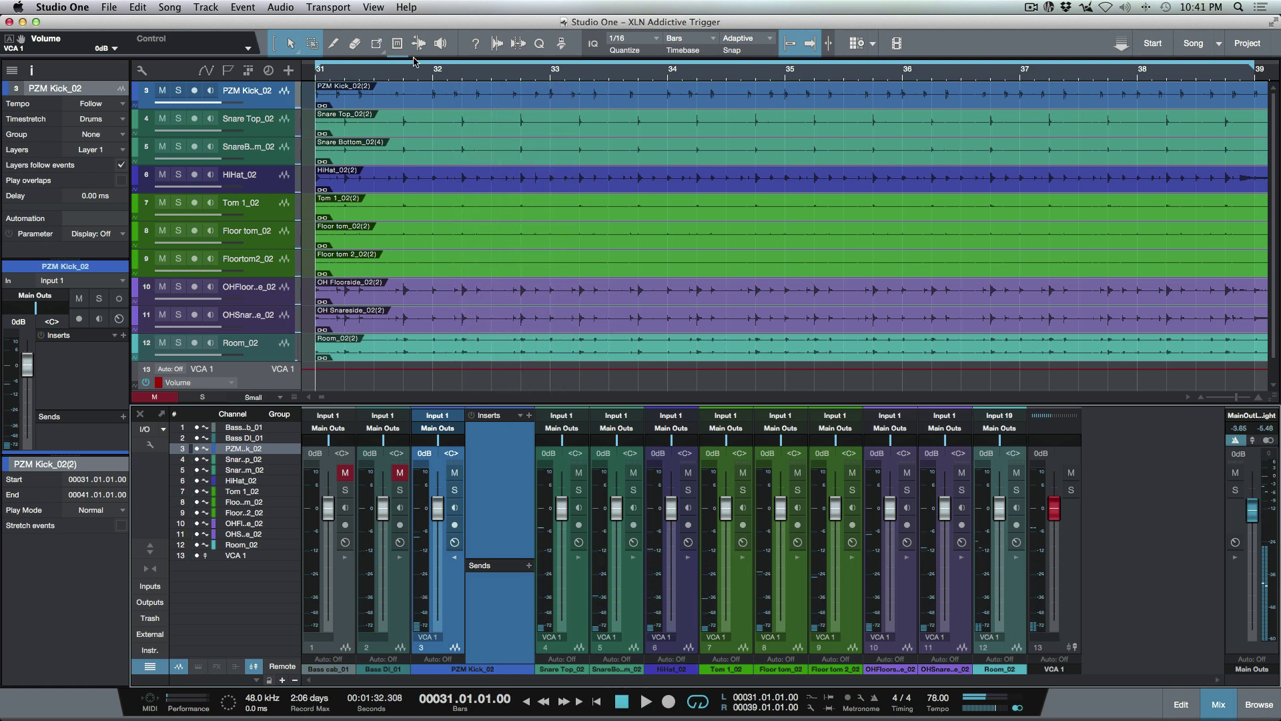
left_click(178, 90)
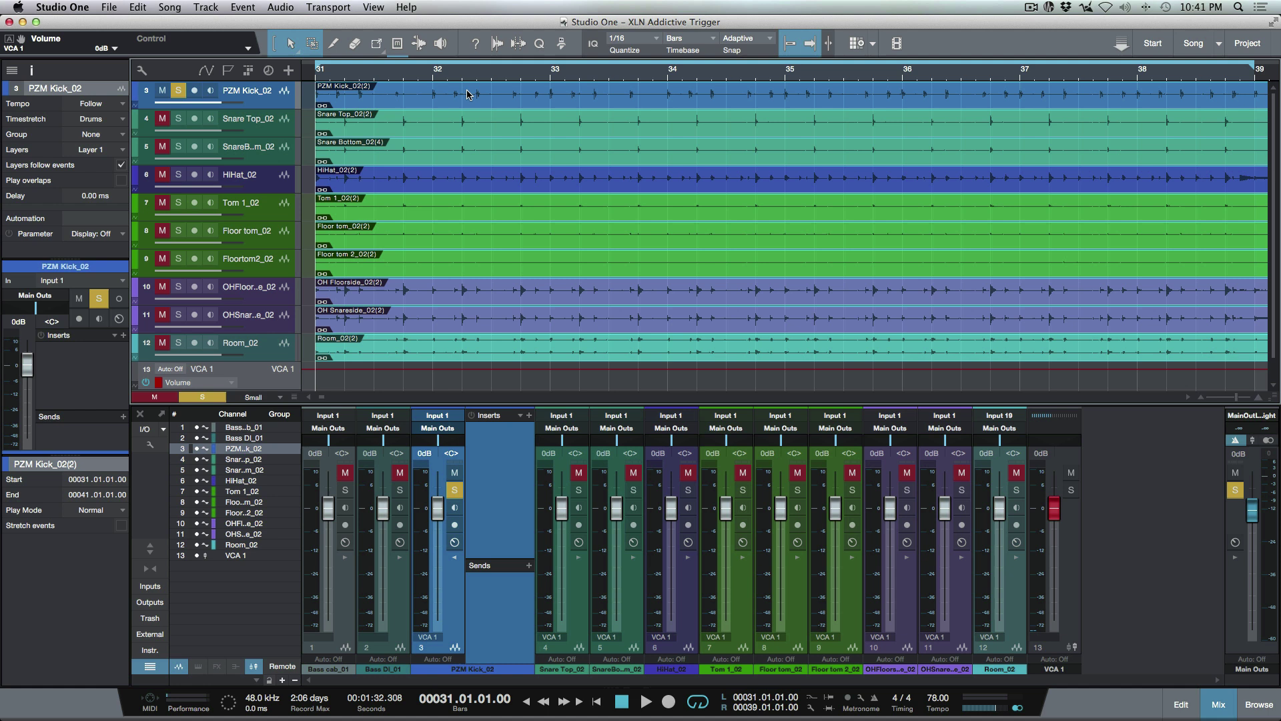
key("space")
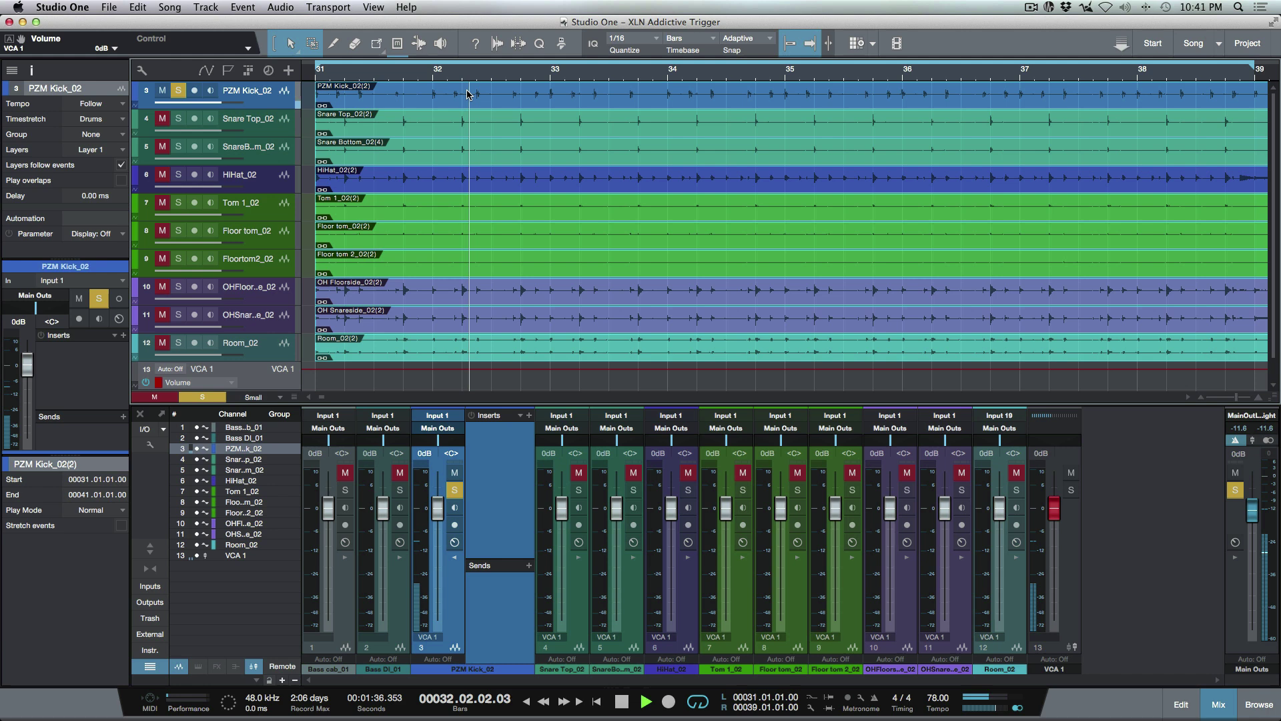
Step: Move the solo through snare top, snare bottom, hi-hat, floor tom, overheads and Room_02, then stop and unsolo
key("Down")
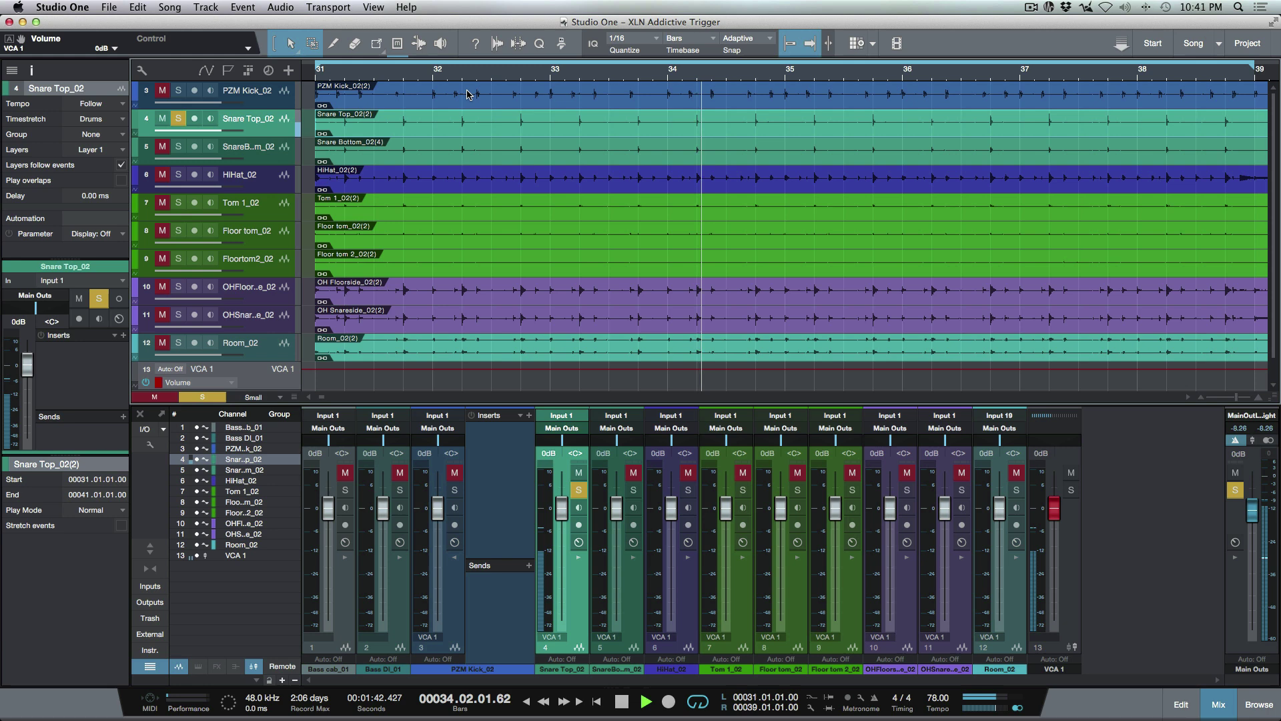
key("Down")
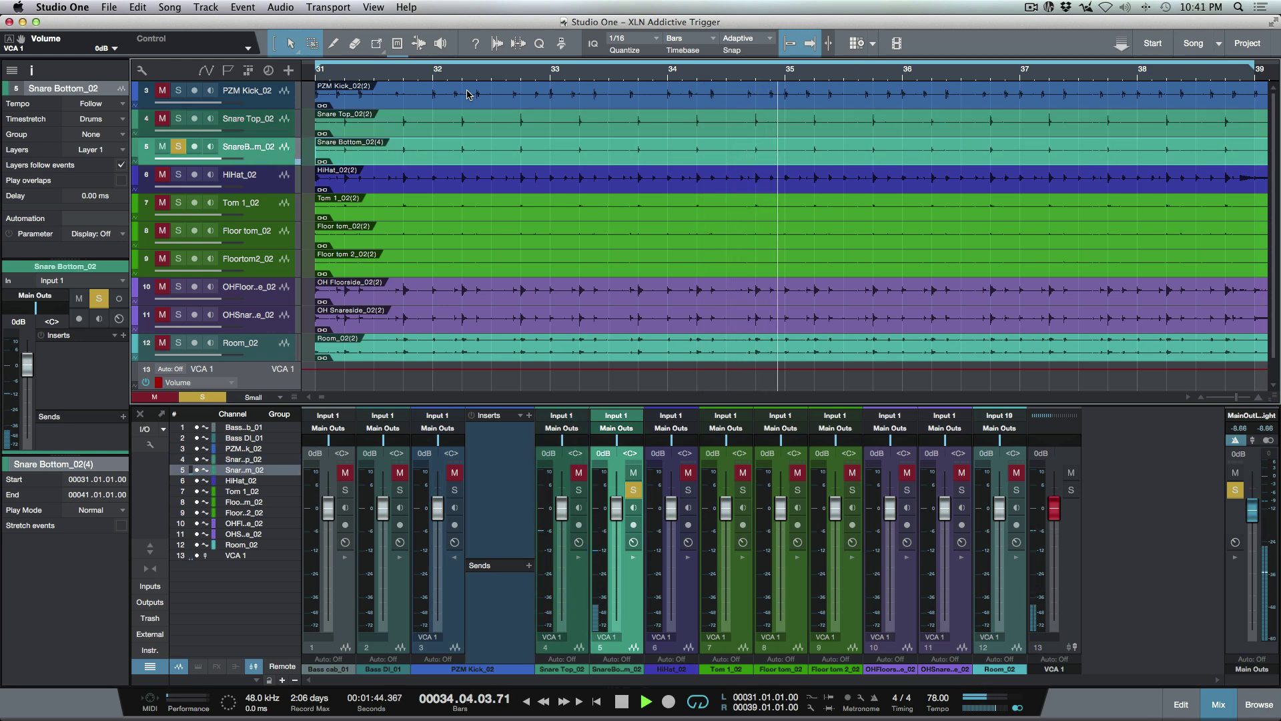
key("Down")
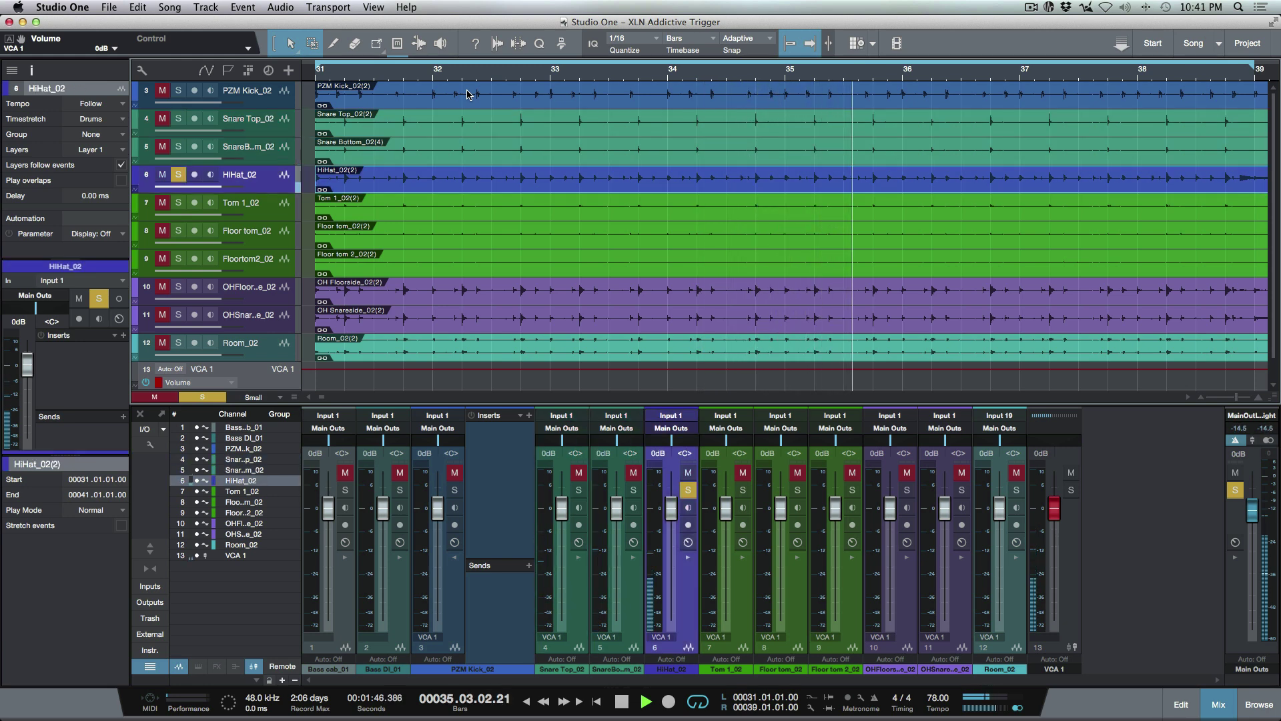
key("Down")
key("Down")
key("Down")
key("Down")
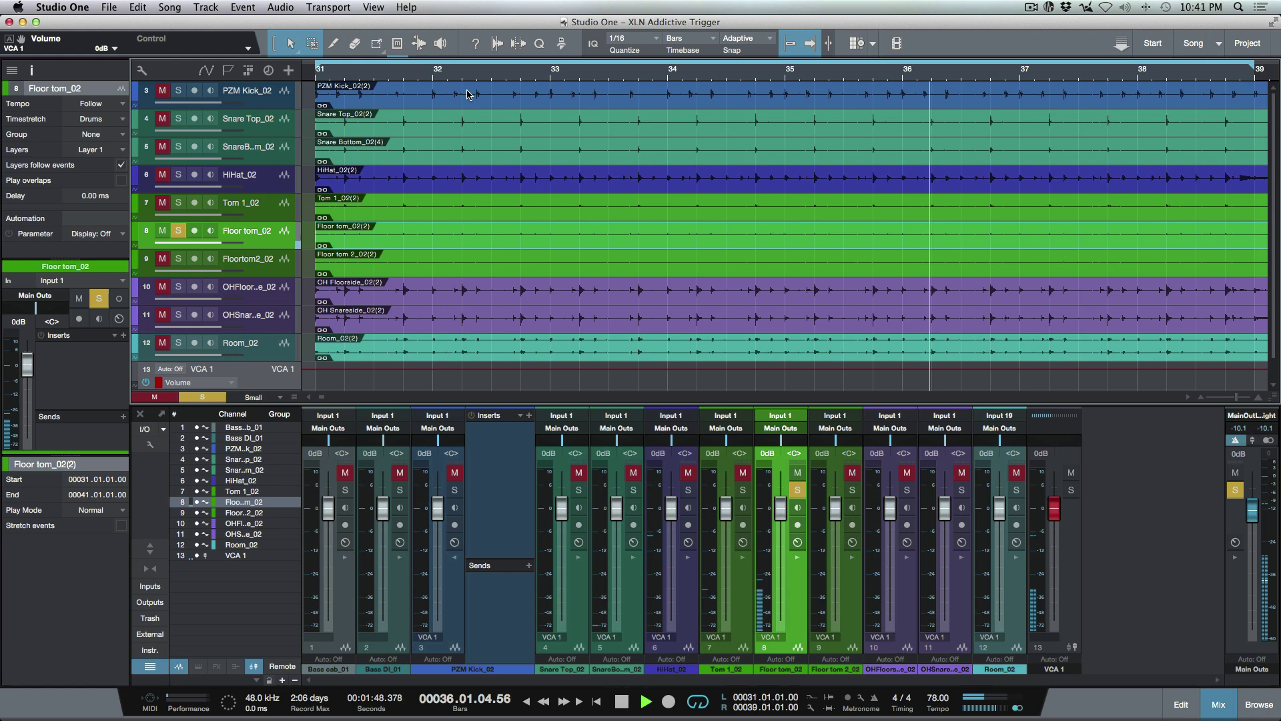
key("shift+Down")
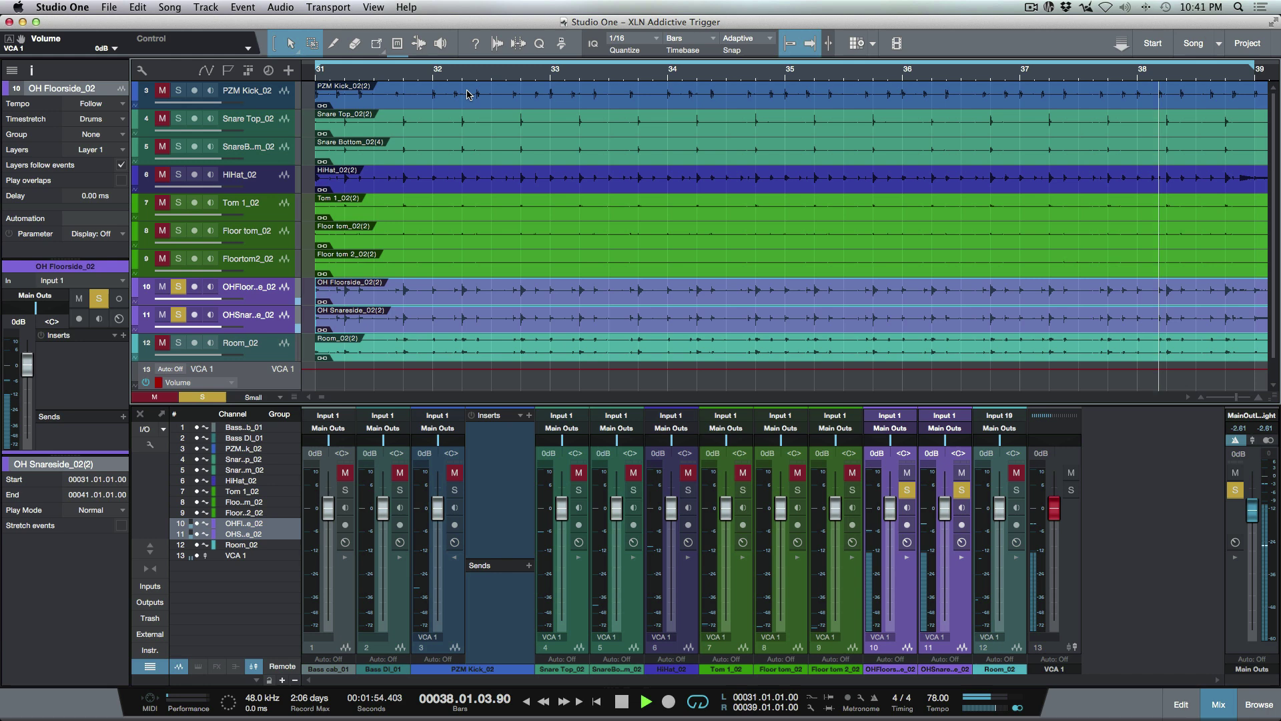
key("Down")
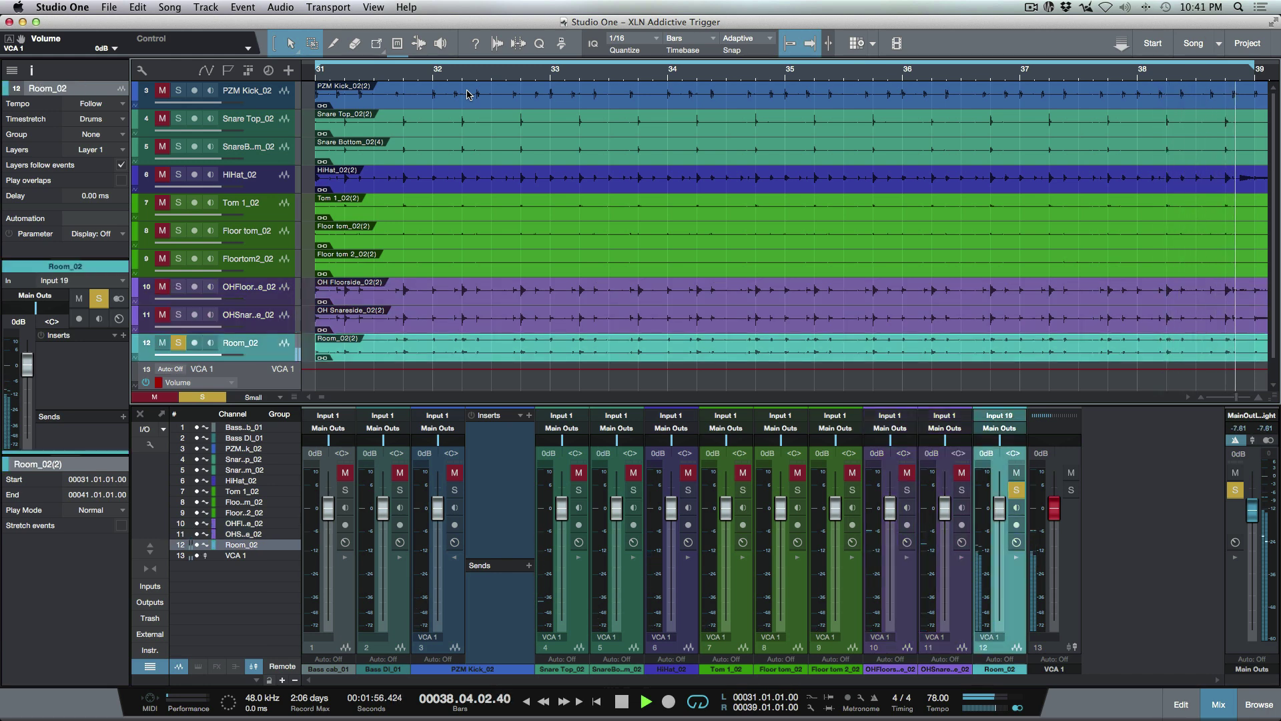
key("space")
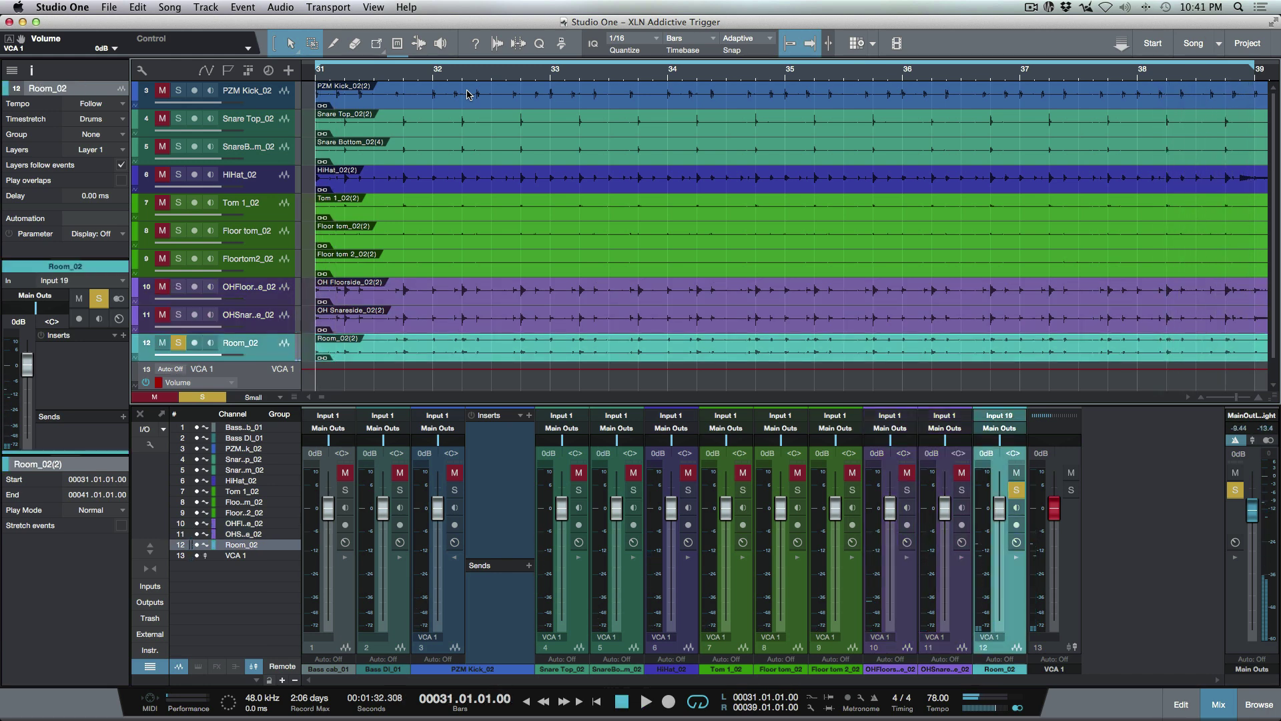
key("s")
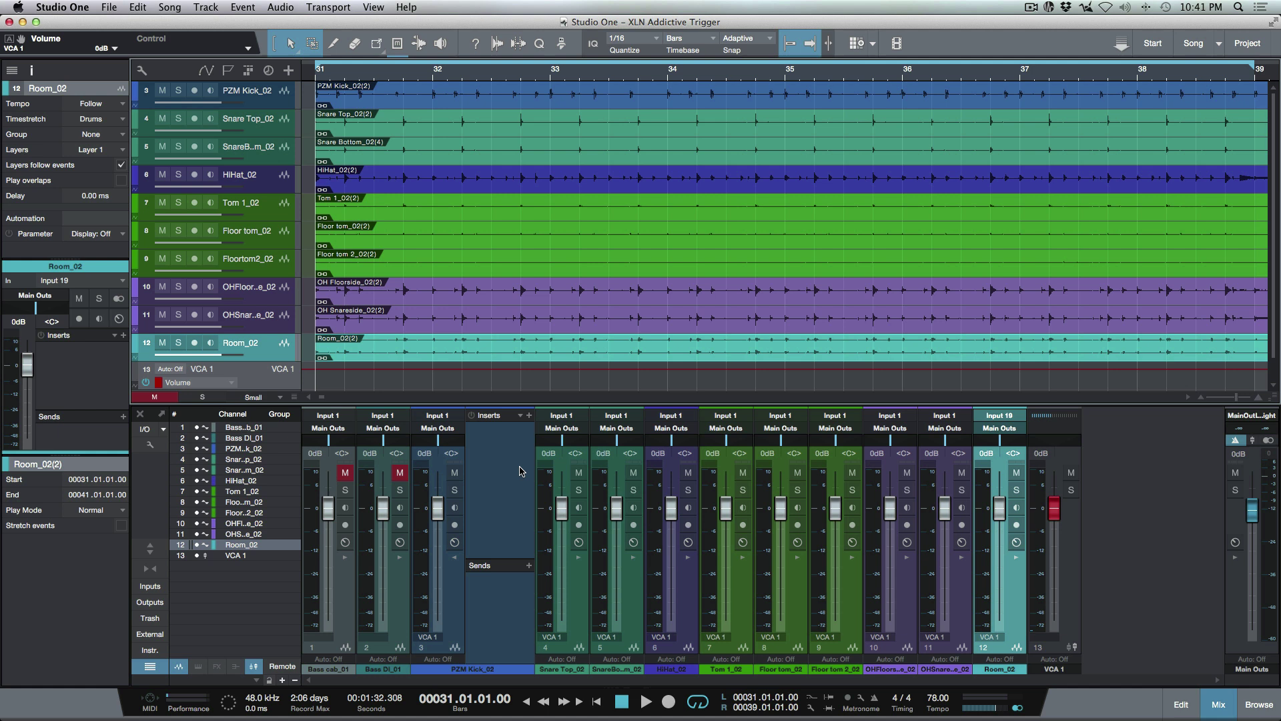
Step: Expand Snare Top_02's channel, enable Input 19 monitoring on PZM Kick_02 and Snare Top_02, and list XLN inserts for the kick
left_click(579, 558)
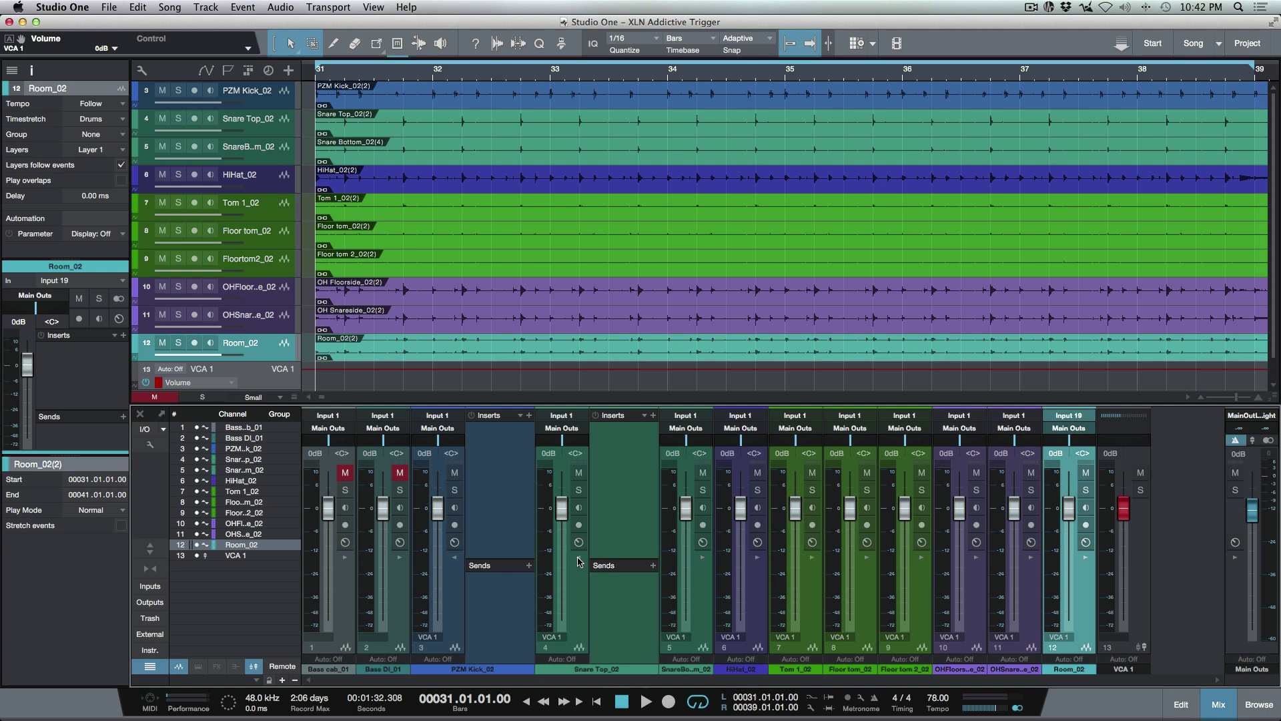
scroll(496, 298, "up", 5)
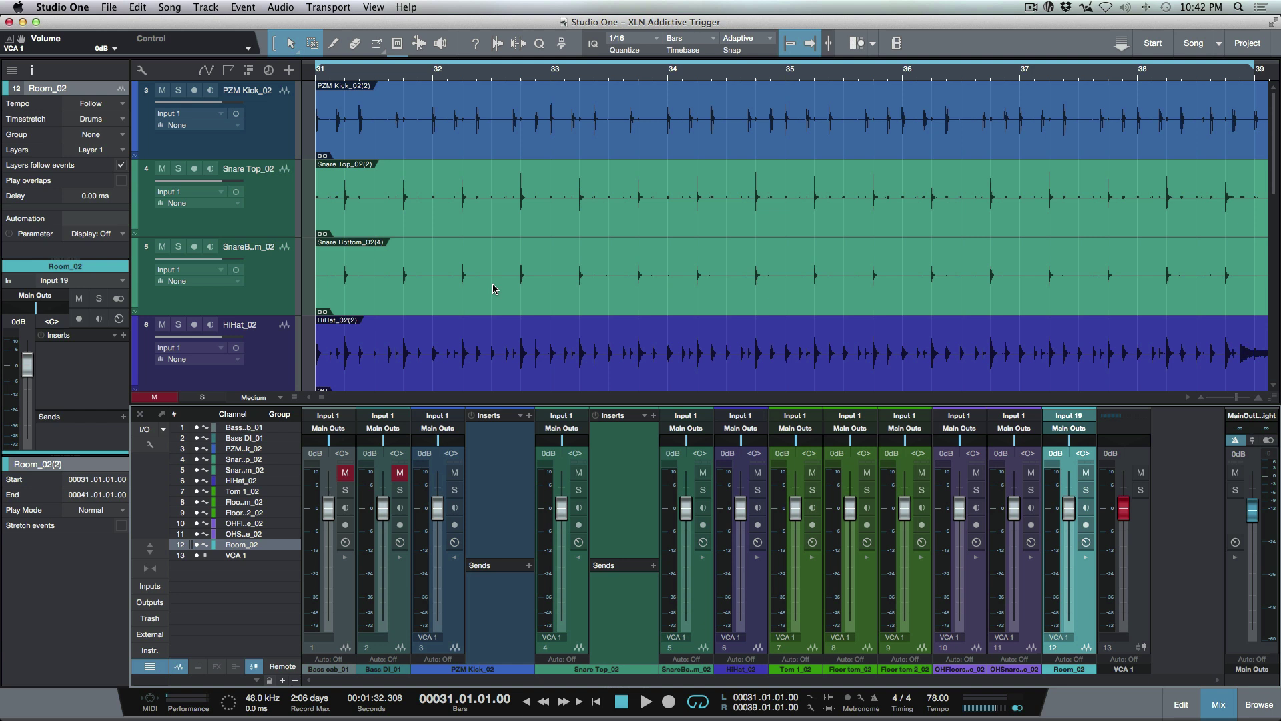
left_click(266, 147)
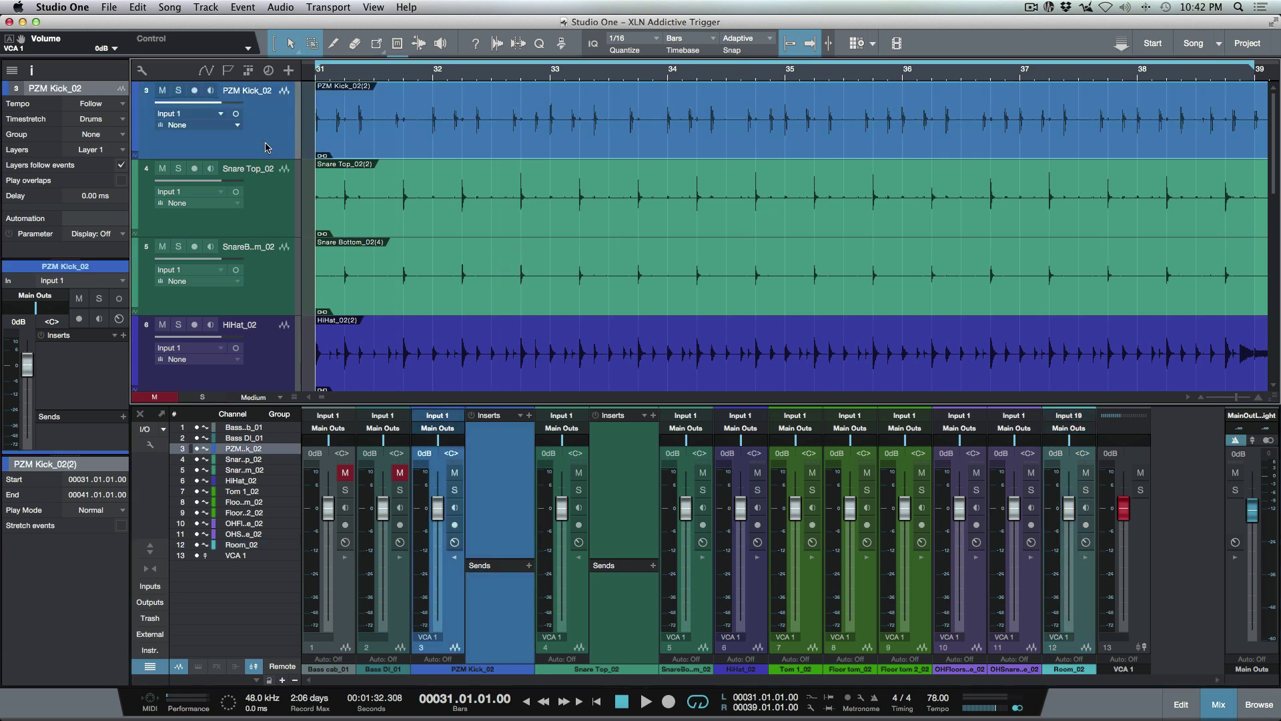
left_click(236, 116)
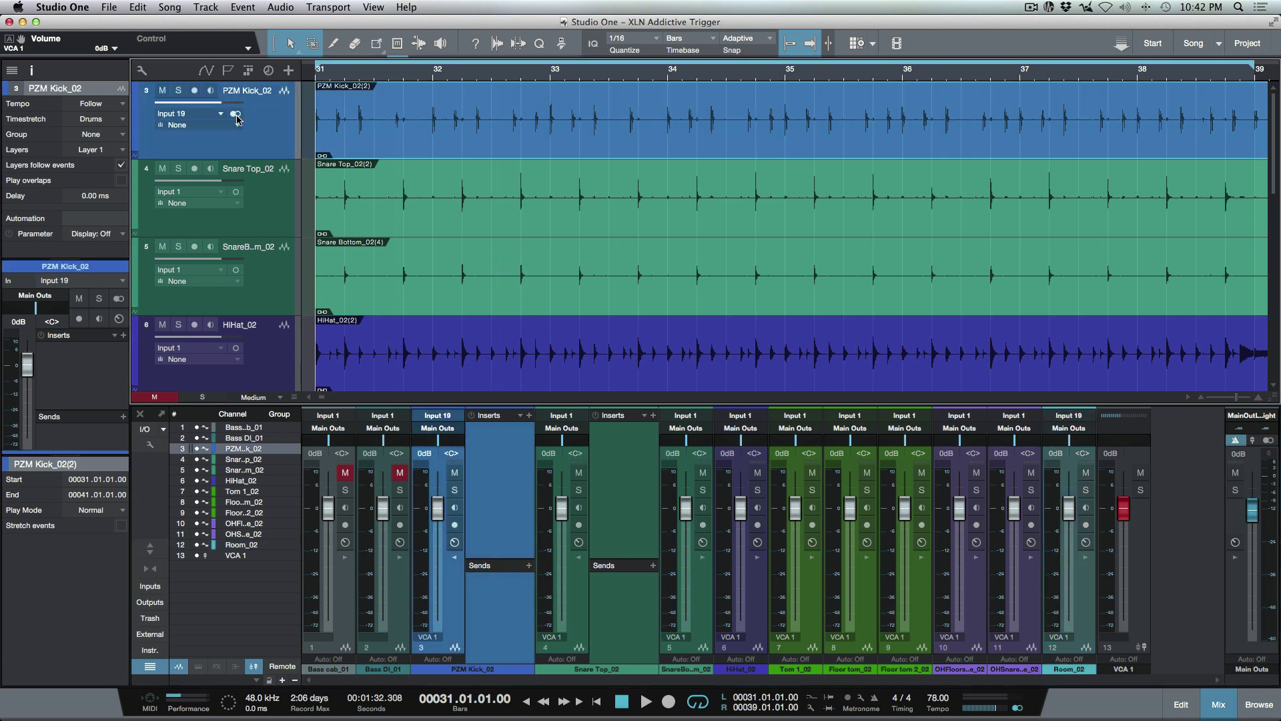
left_click(265, 213)
left_click(234, 193)
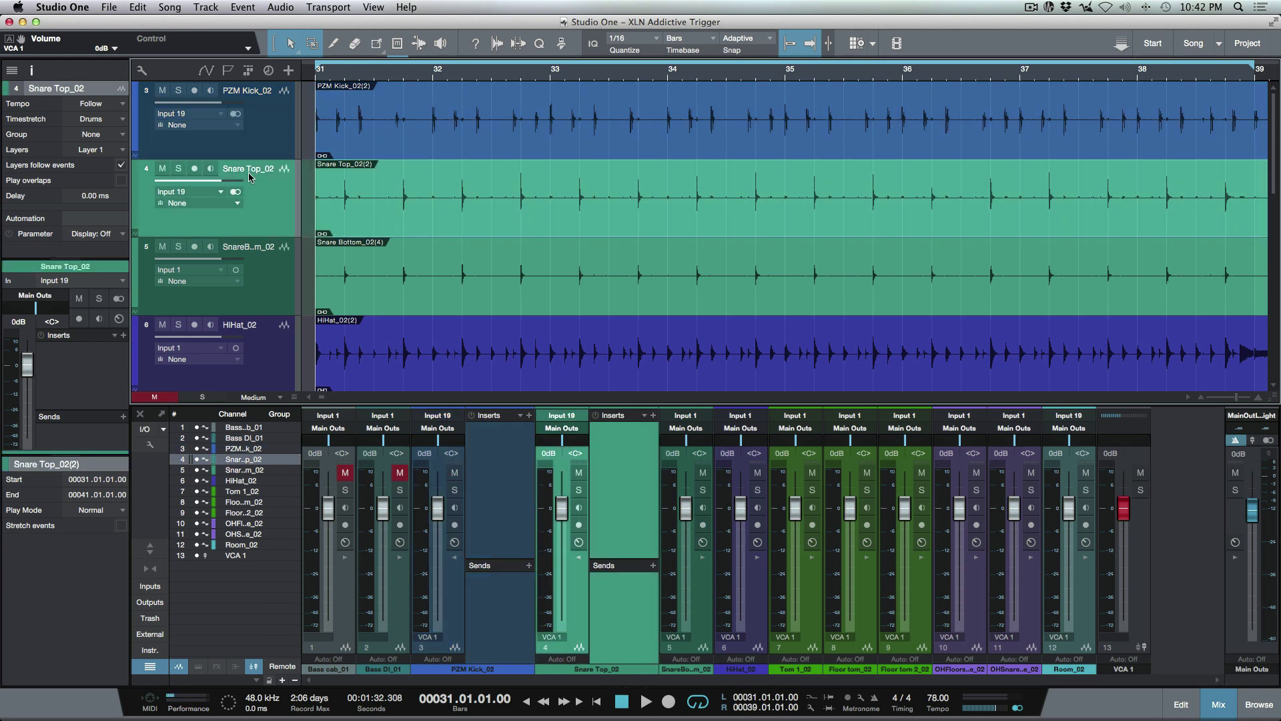
left_click(264, 142)
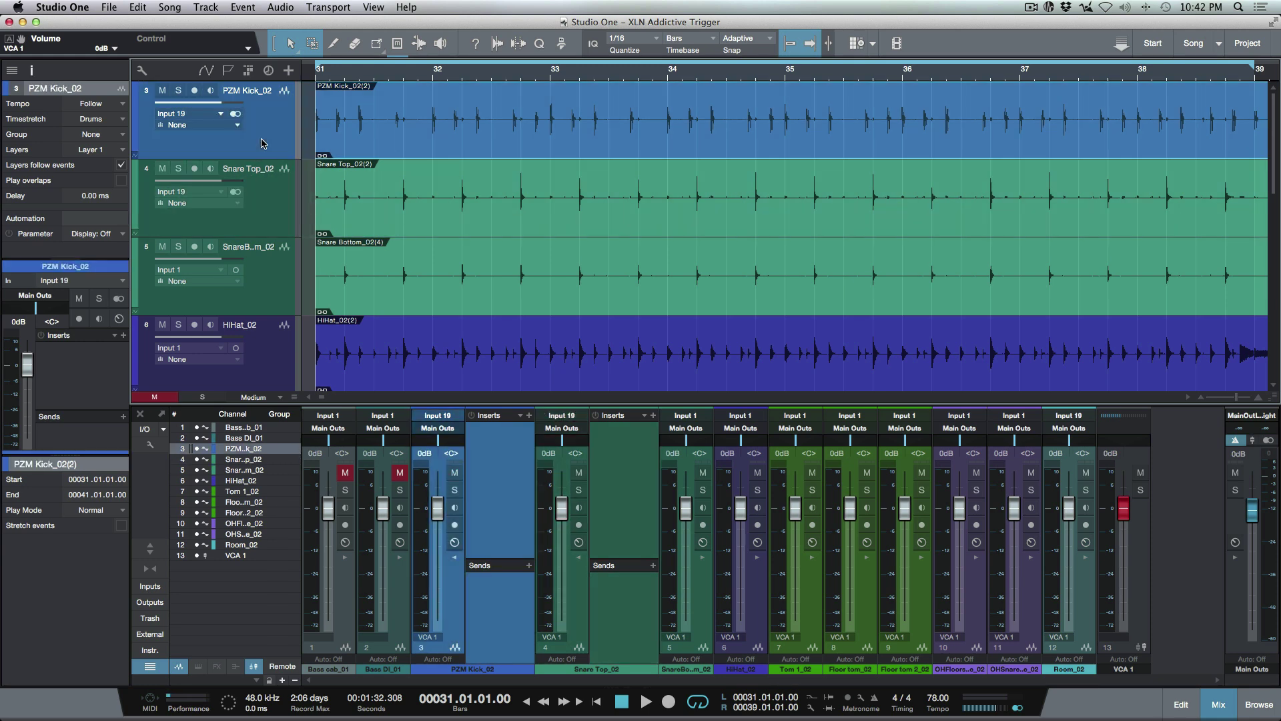
left_click(529, 416)
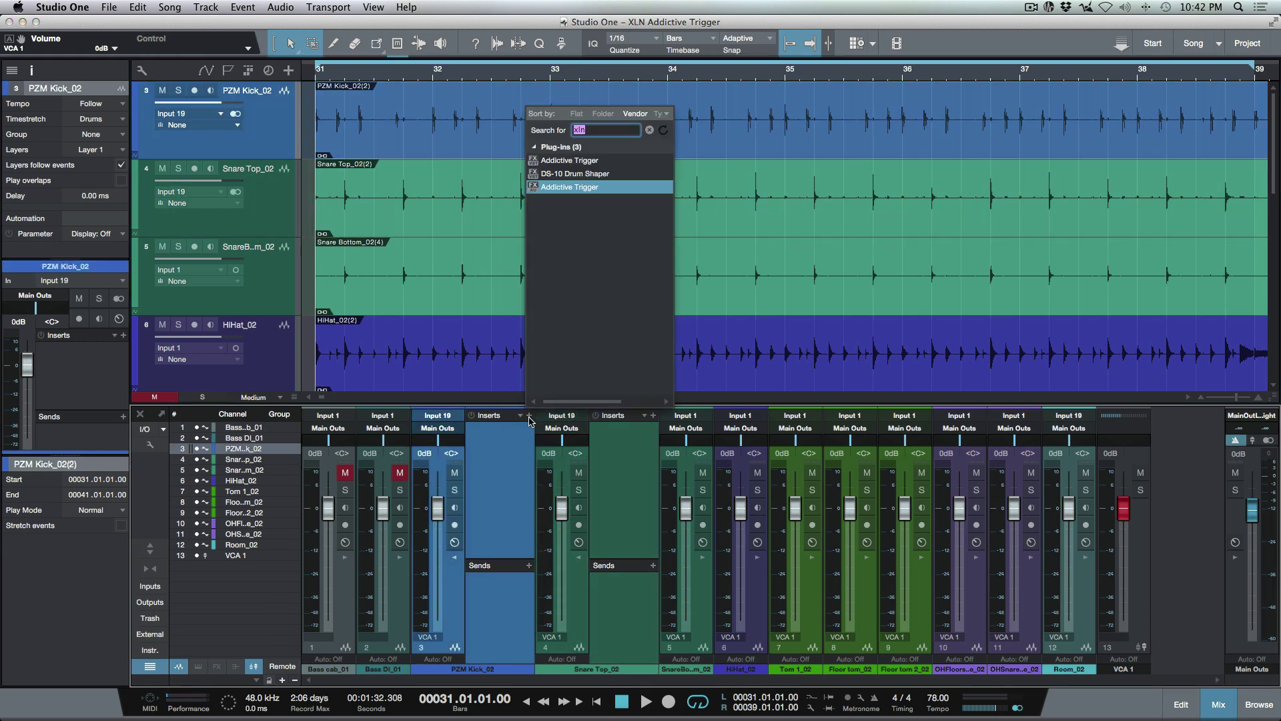
Step: Load Addictive Trigger on PZM Kick_02, set its instrument to Kick, and solo the kick track
left_click(581, 160)
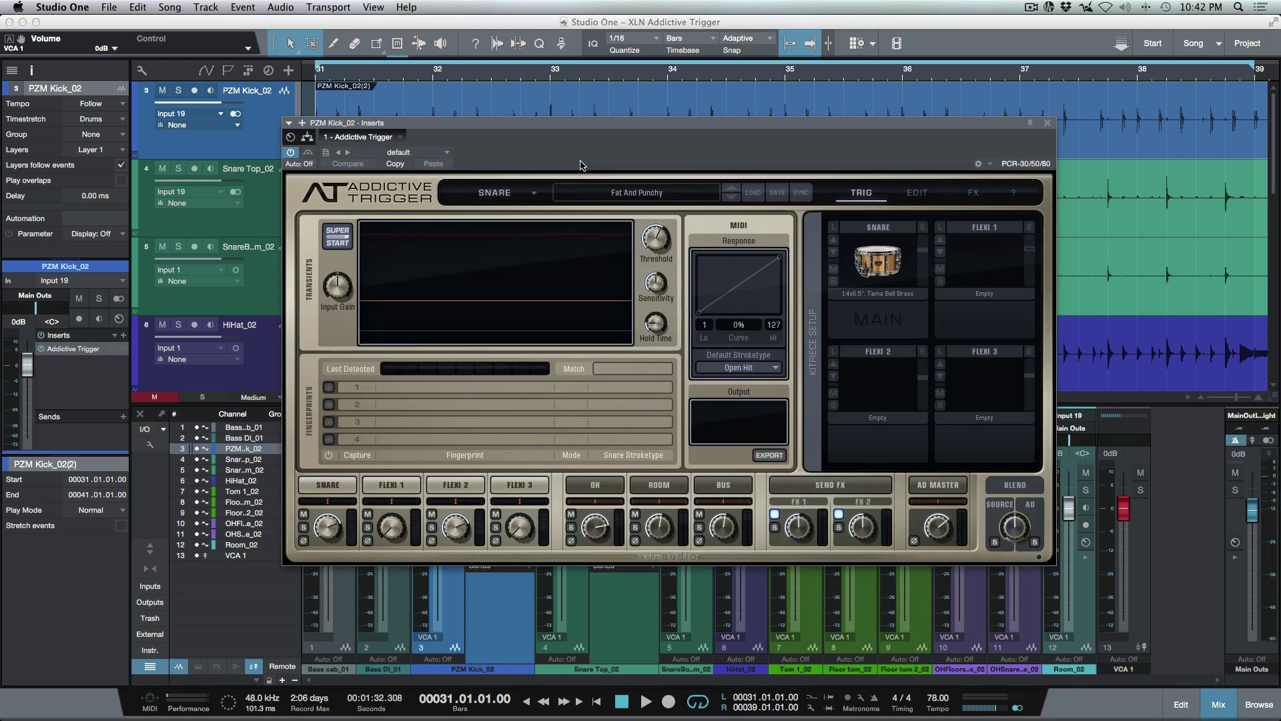
left_click(537, 196)
left_click(555, 207)
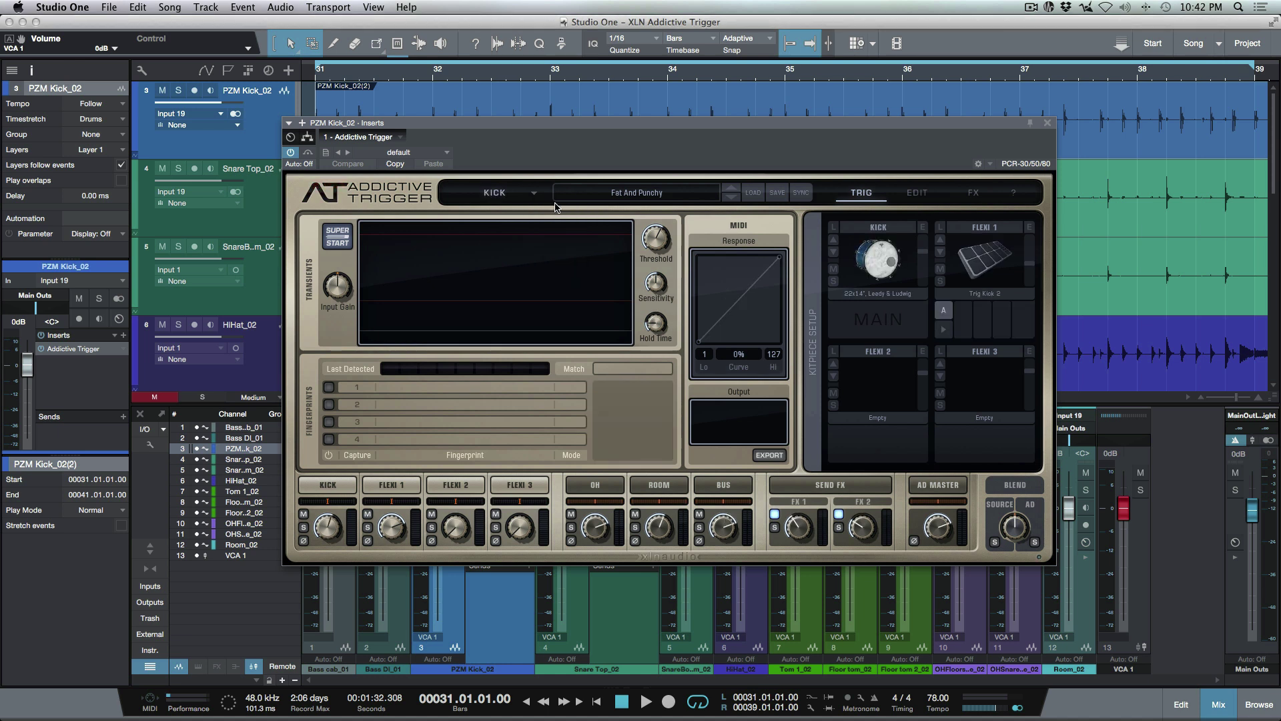
key("s")
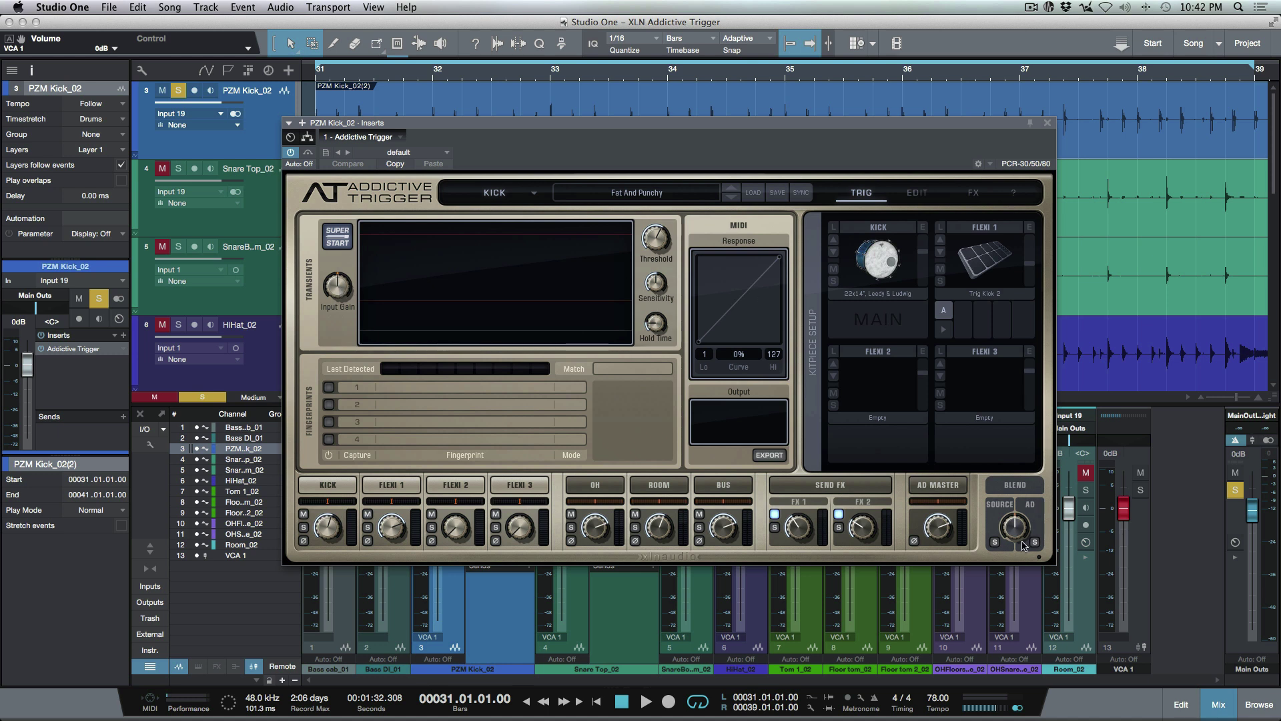
Step: During playback, raise Addictive Trigger's input gain, set threshold to -20 dB and sensitivity to 28%
left_click_drag(1023, 545, 977, 576)
key("space")
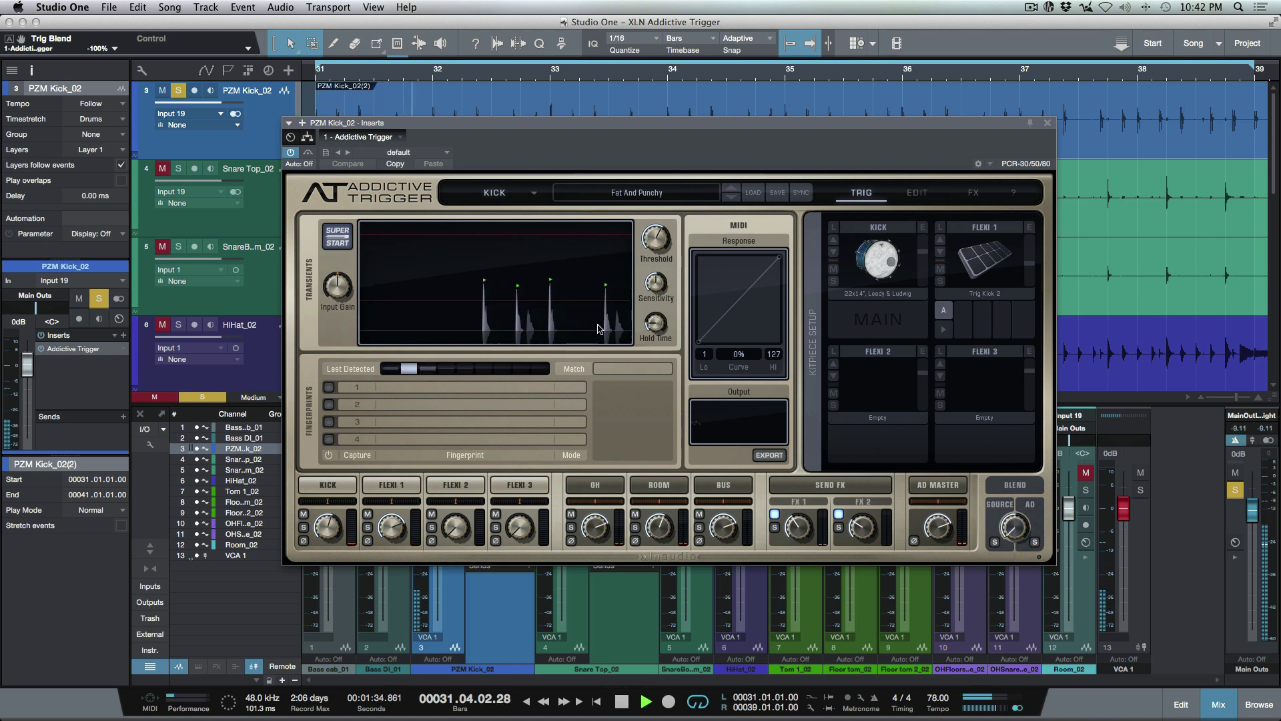
left_click_drag(338, 286, 353, 246)
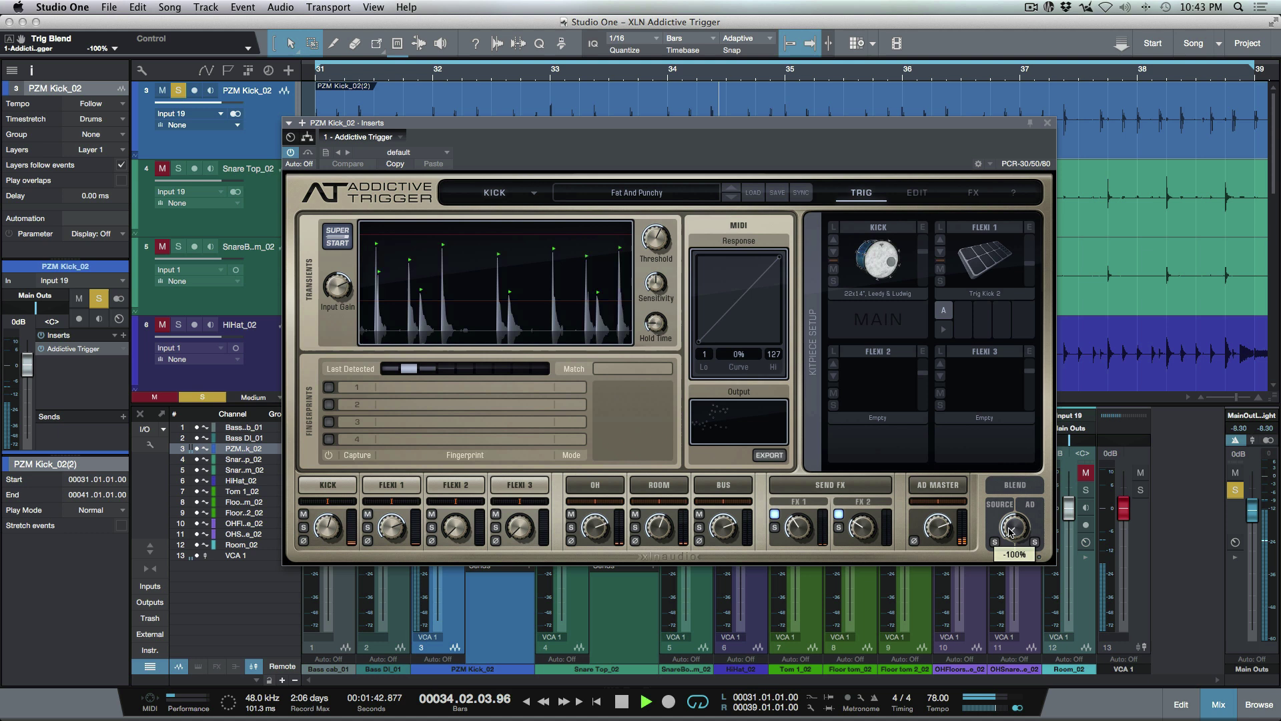
left_click_drag(1011, 530, 1011, 522)
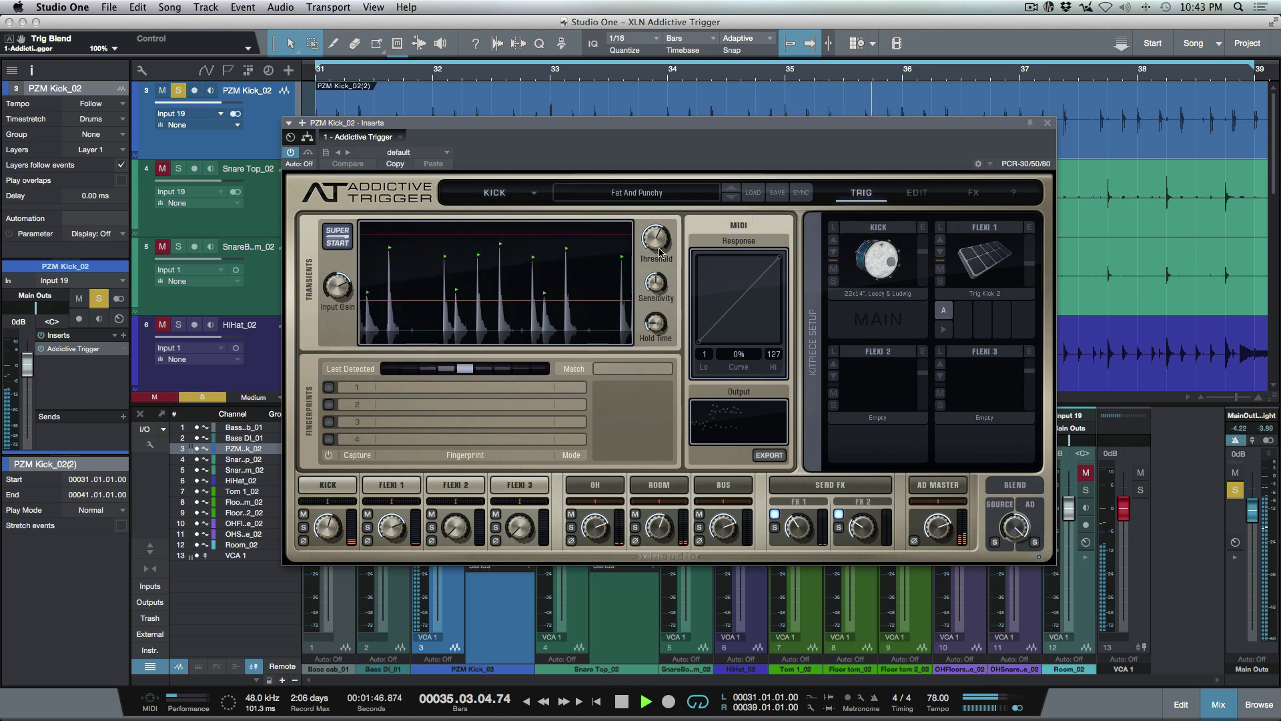
left_click_drag(658, 251, 662, 226)
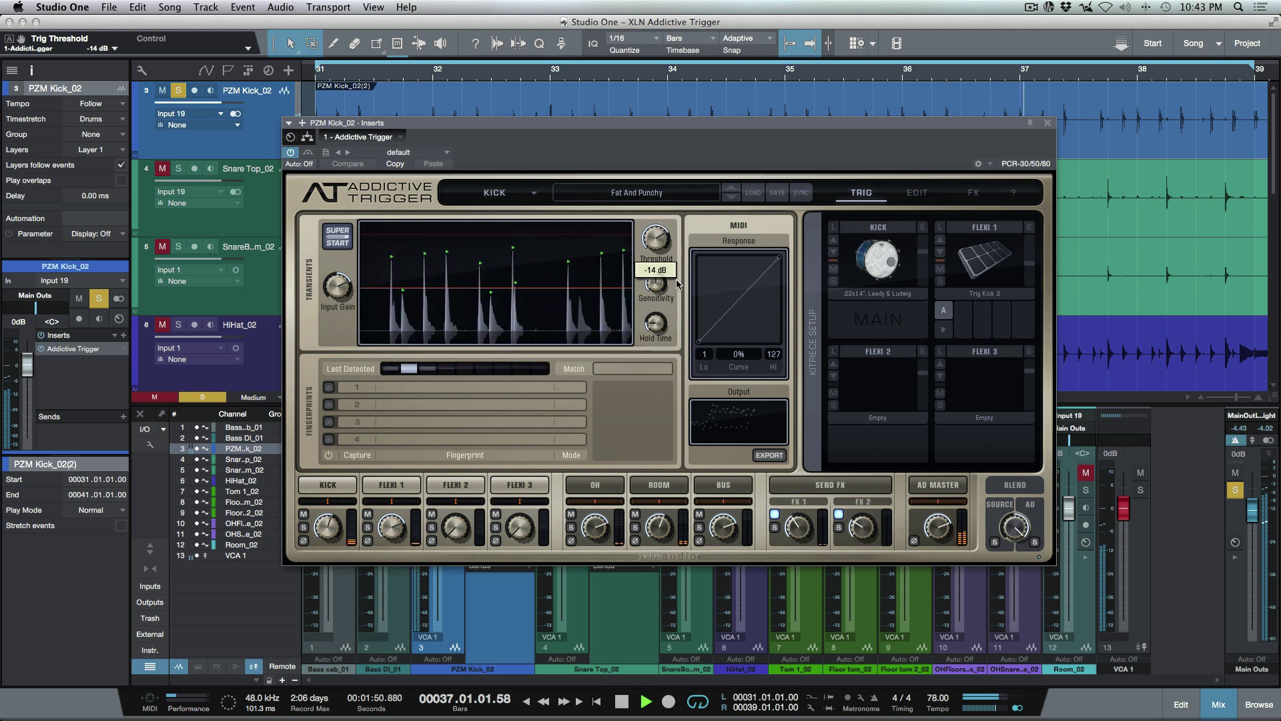
left_click_drag(656, 284, 656, 309)
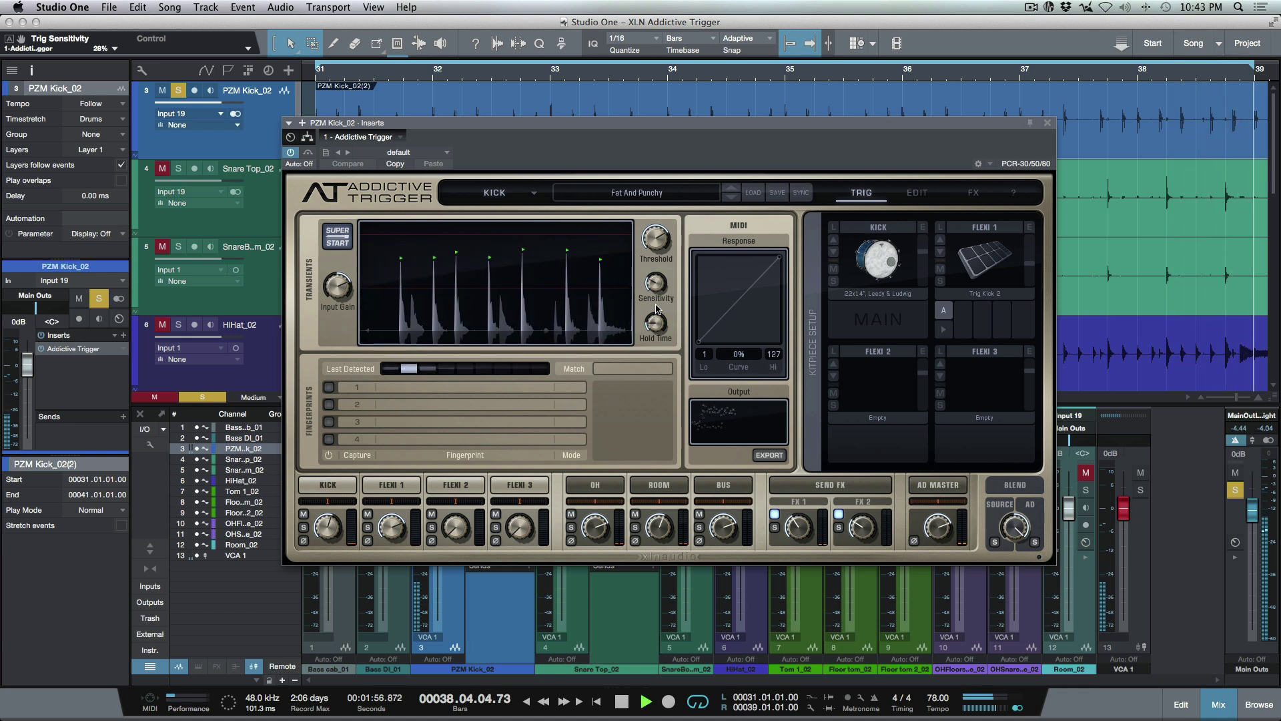
Step: Set the source/trigger blend to 0% and audition only the triggered kick, then stop playback
left_click(995, 542)
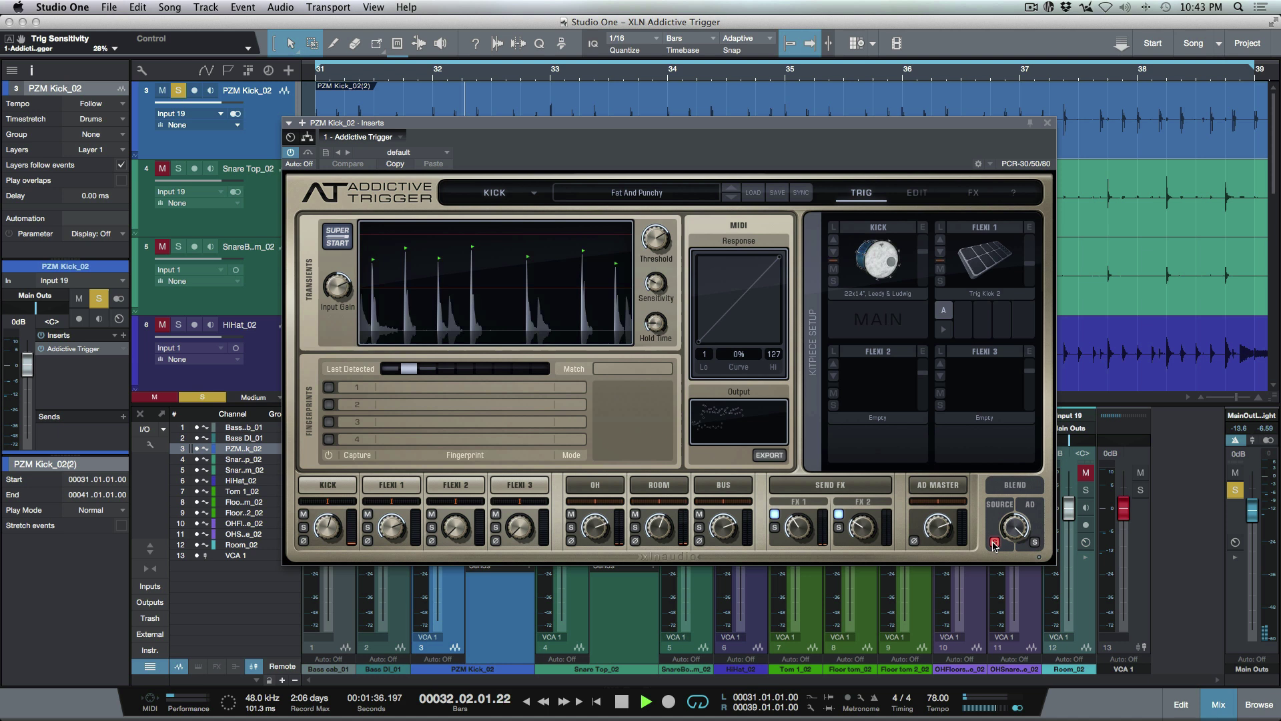
left_click_drag(1019, 533, 1019, 542)
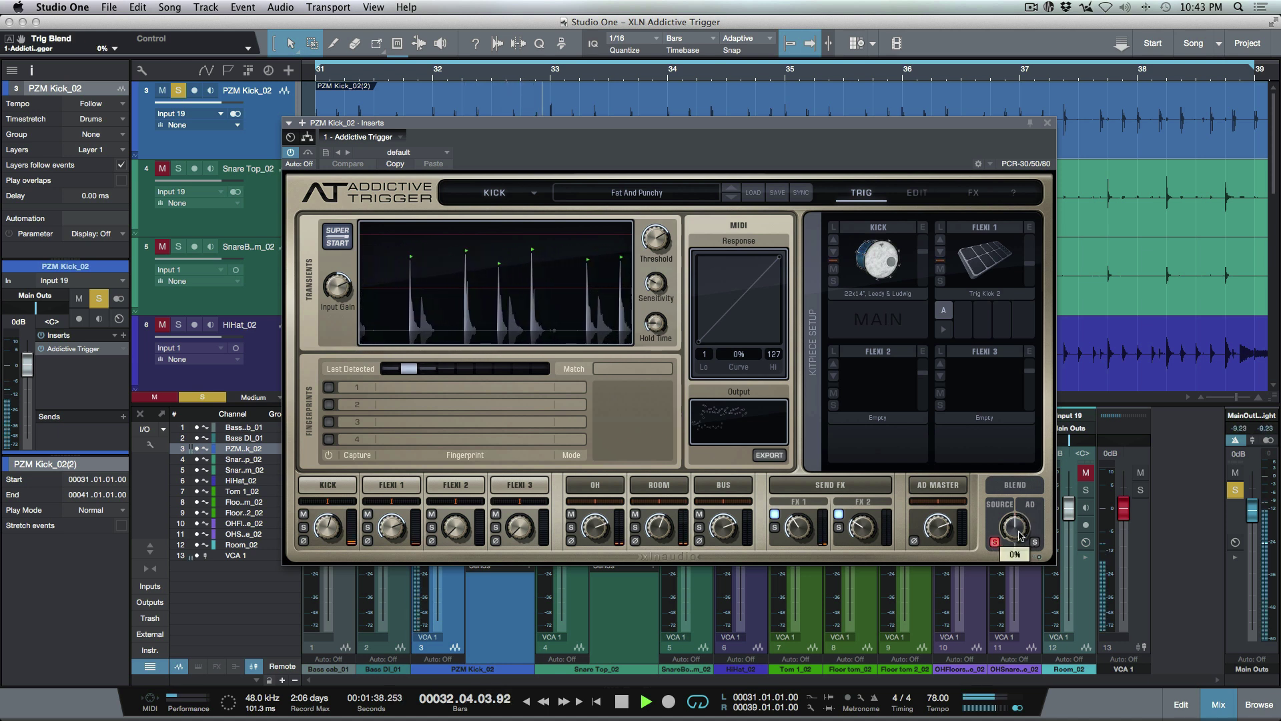
left_click(1033, 543)
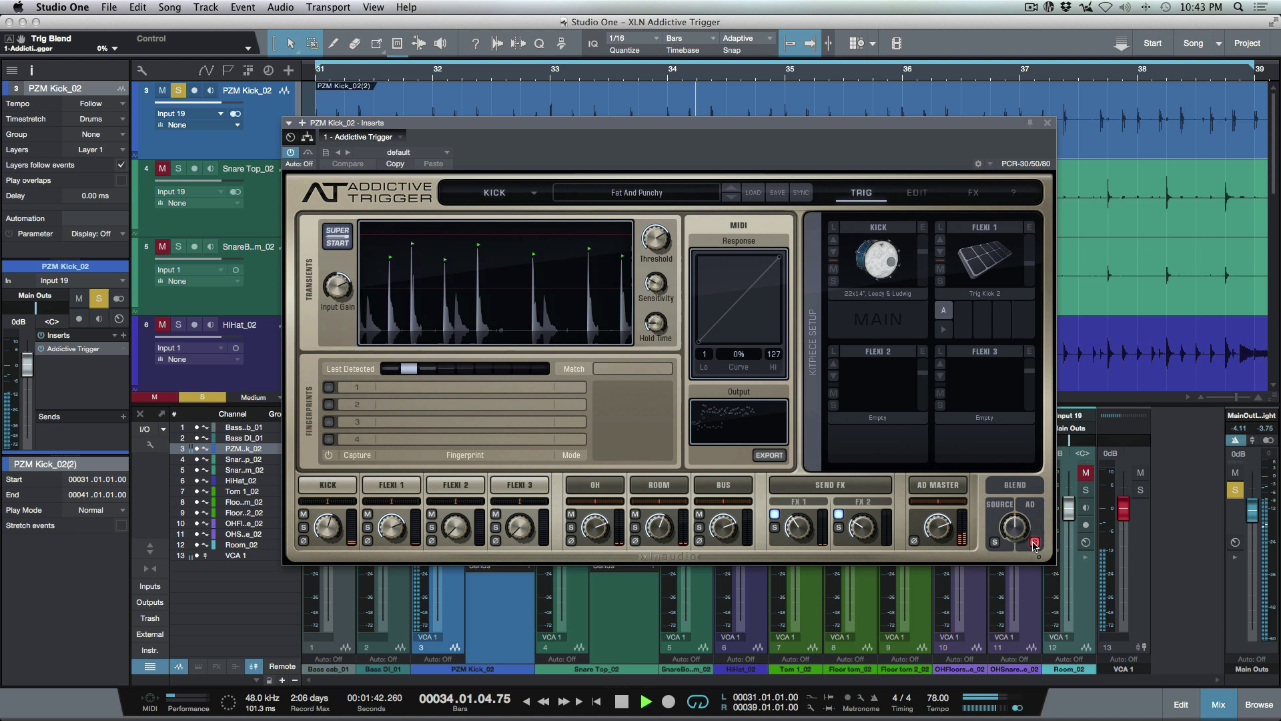
key("space")
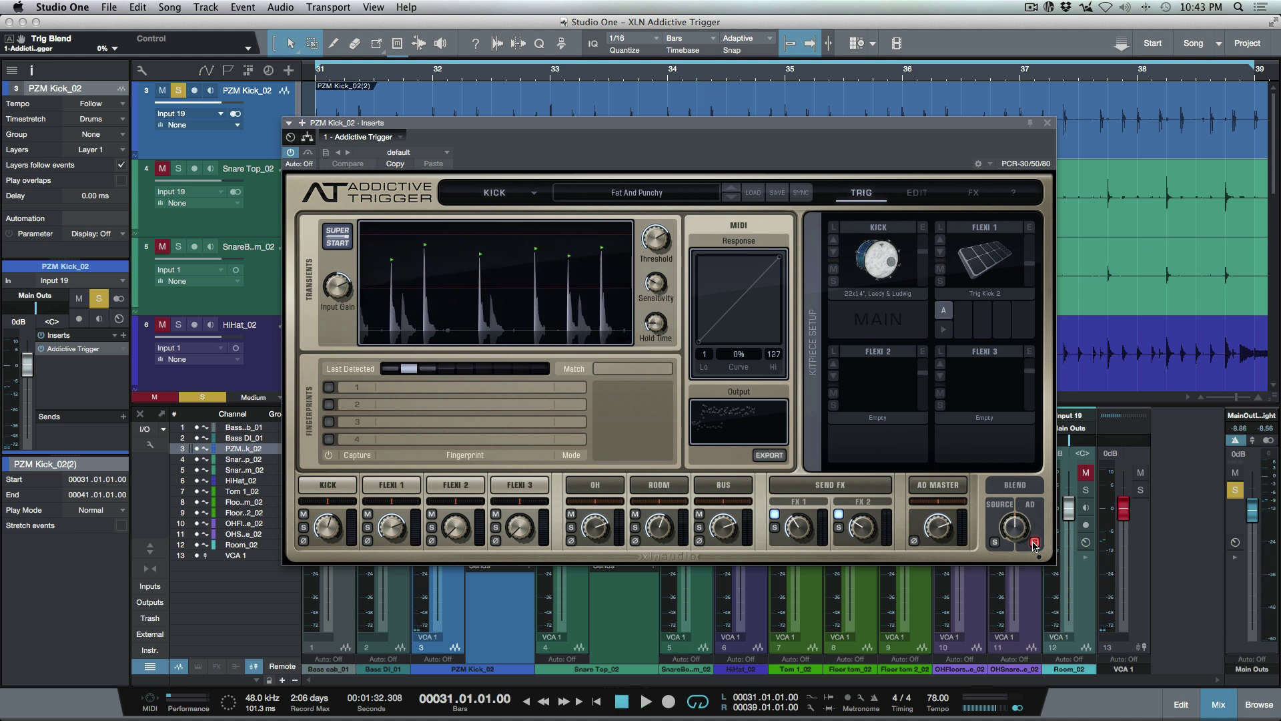
scroll(847, 100, "left", 1)
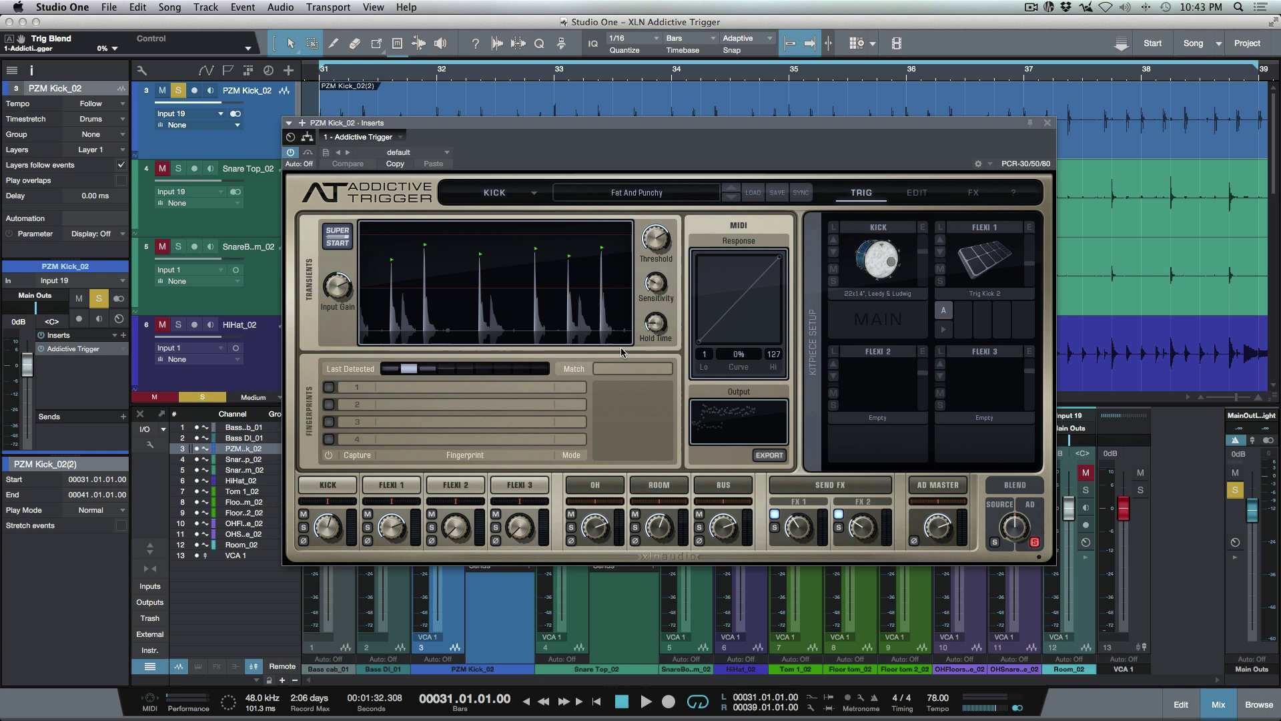
Step: Open the kick's EDIT page and push the Beater/Front balance to 100% during playback
left_click(337, 489)
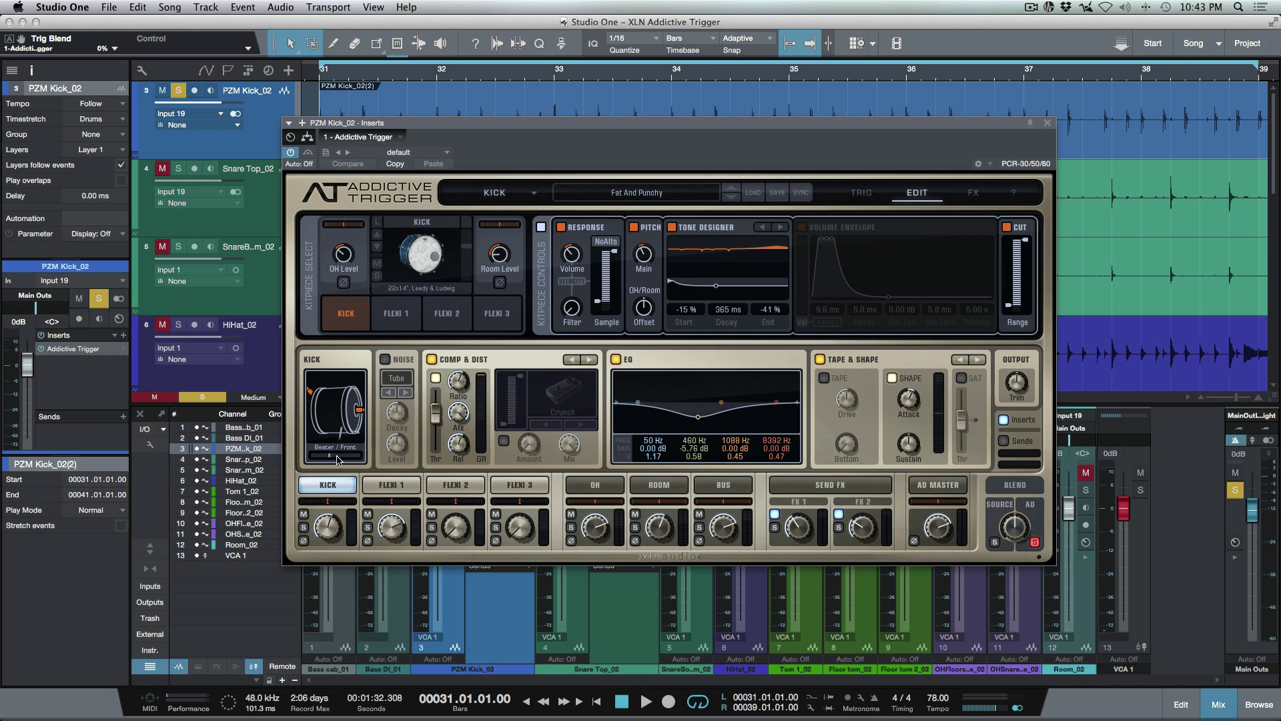
key("space")
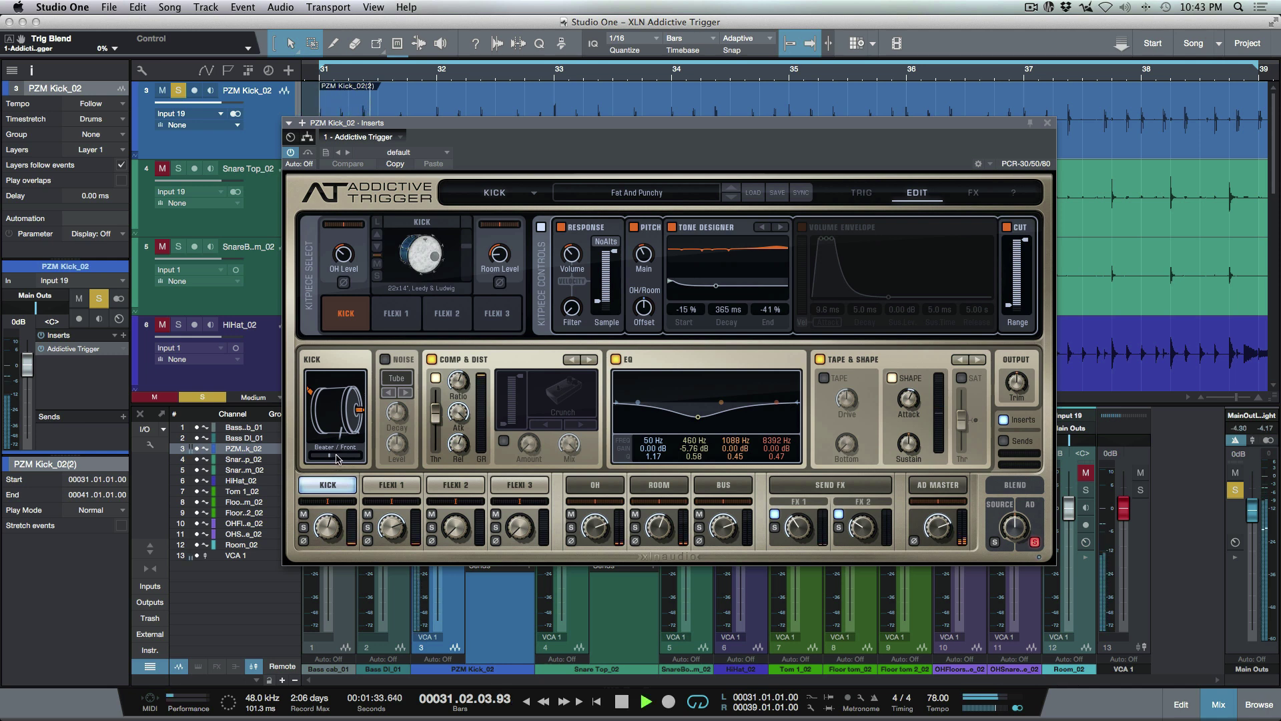
mouse_move(337, 458)
mouse_move(337, 458)
left_mouse_down()
mouse_move(381, 456)
mouse_move(336, 462)
left_mouse_up()
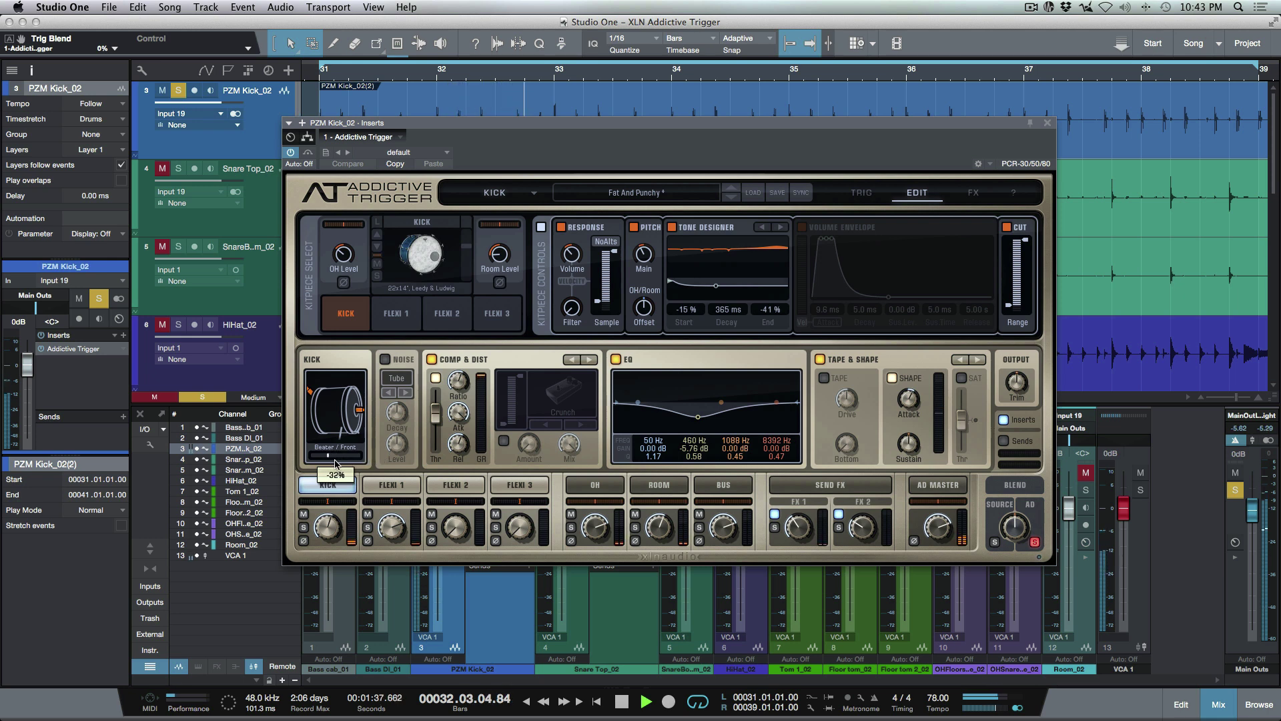
Step: A/B the kick's Pitch, Tone Designer and Comp & Dist sections, leaving them all enabled
left_click(634, 228)
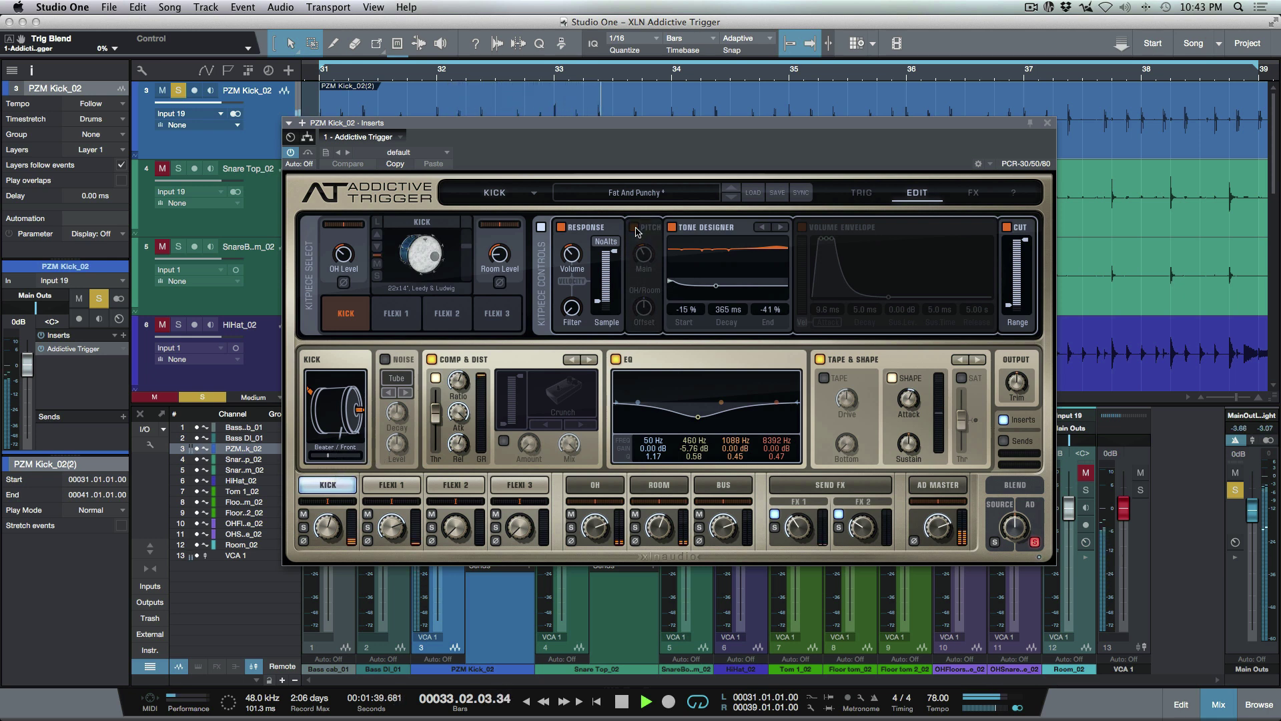
left_click(636, 232)
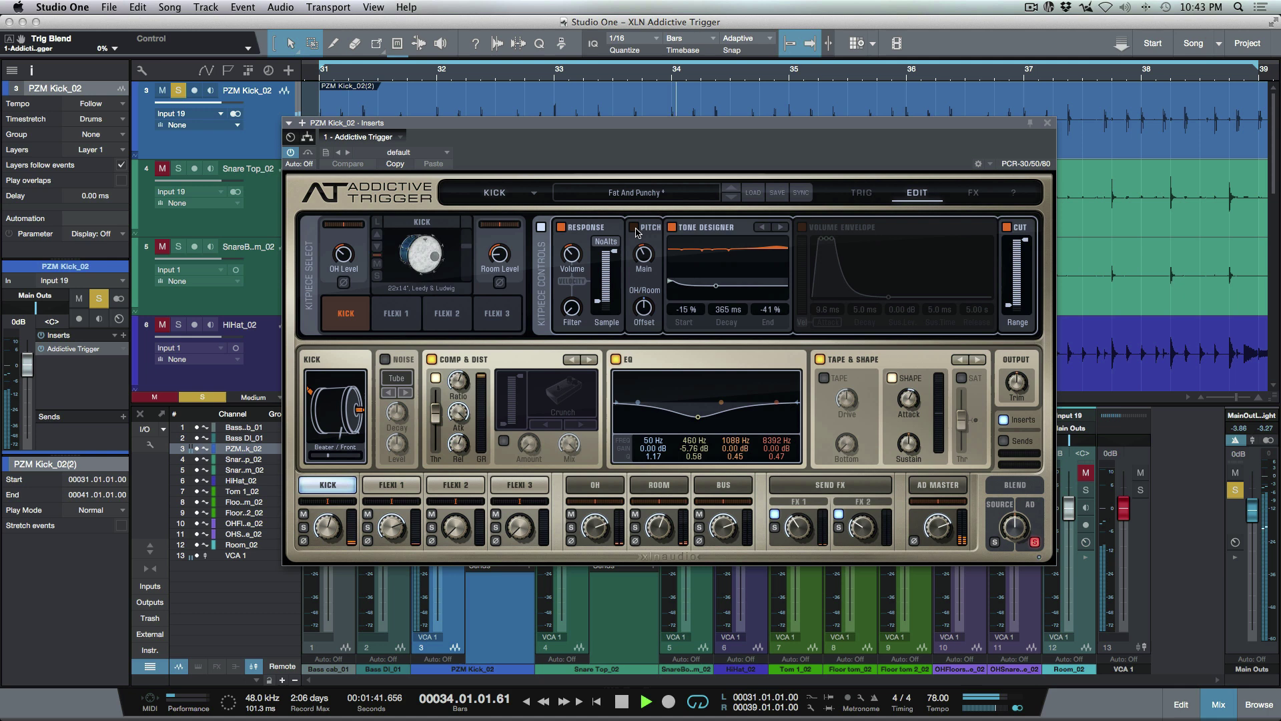
left_click(636, 232)
left_click(635, 231)
left_click(673, 229)
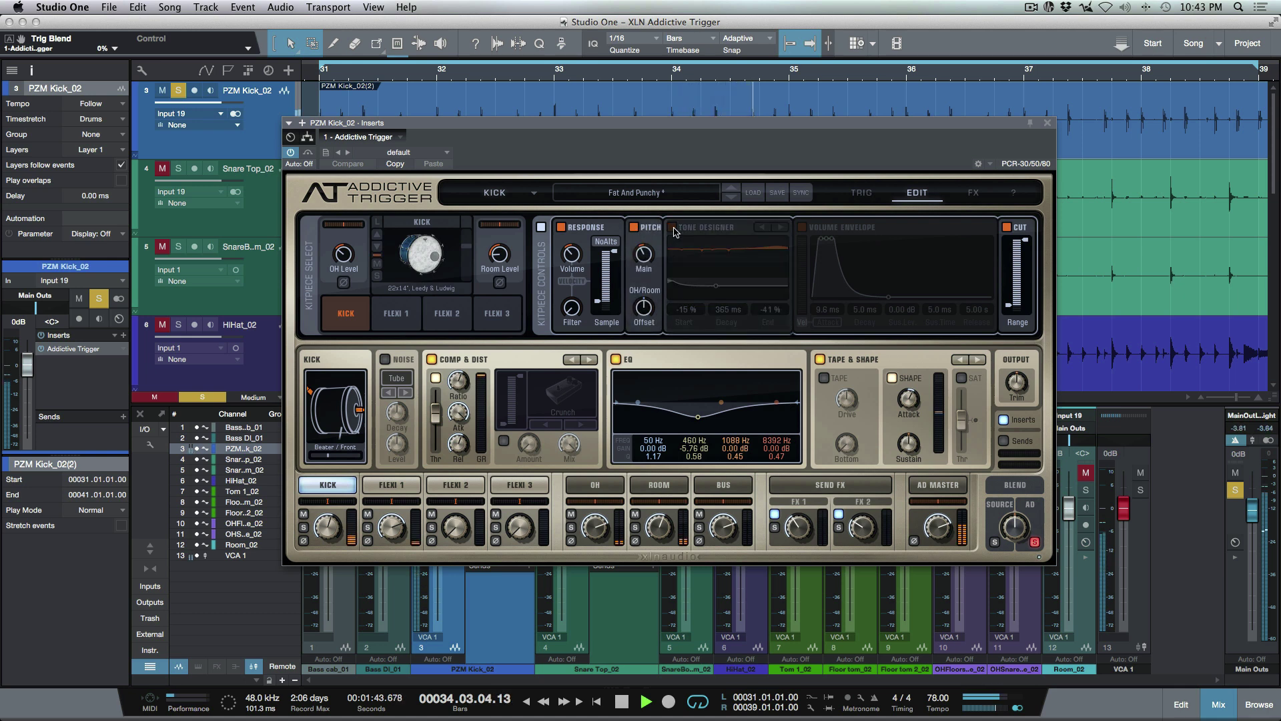
left_click(673, 230)
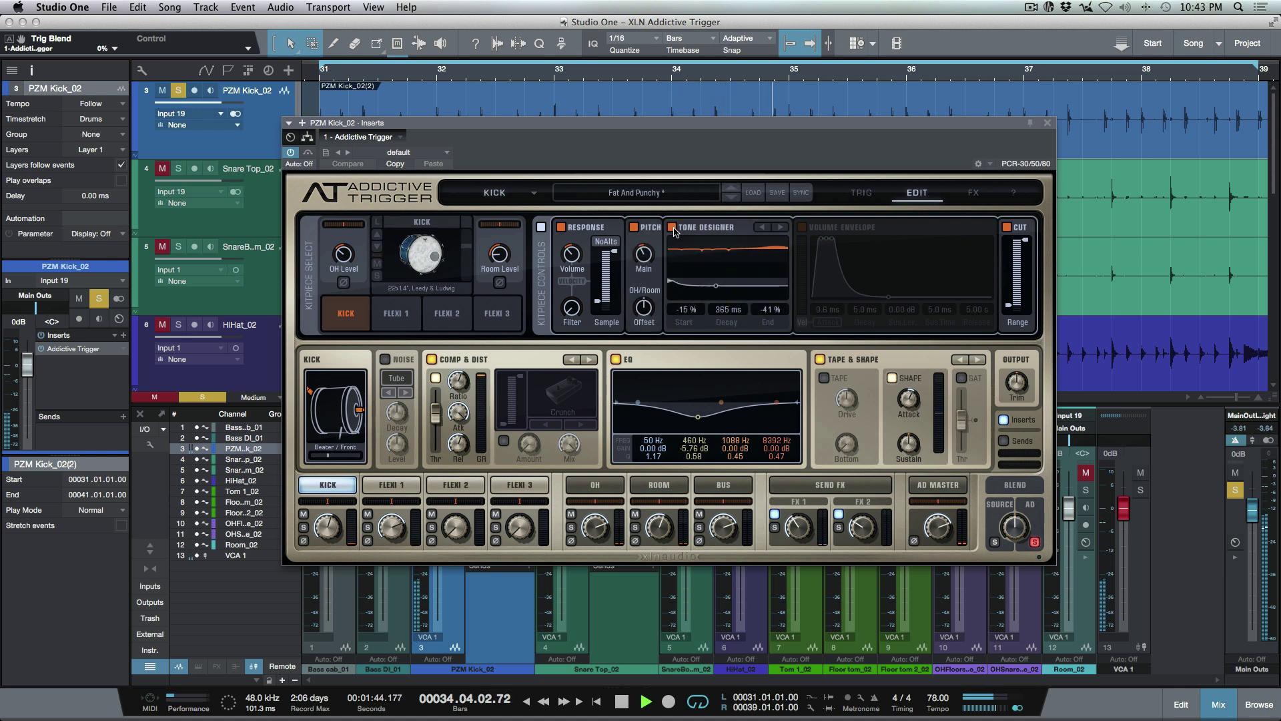
left_click(432, 361)
left_click(432, 361)
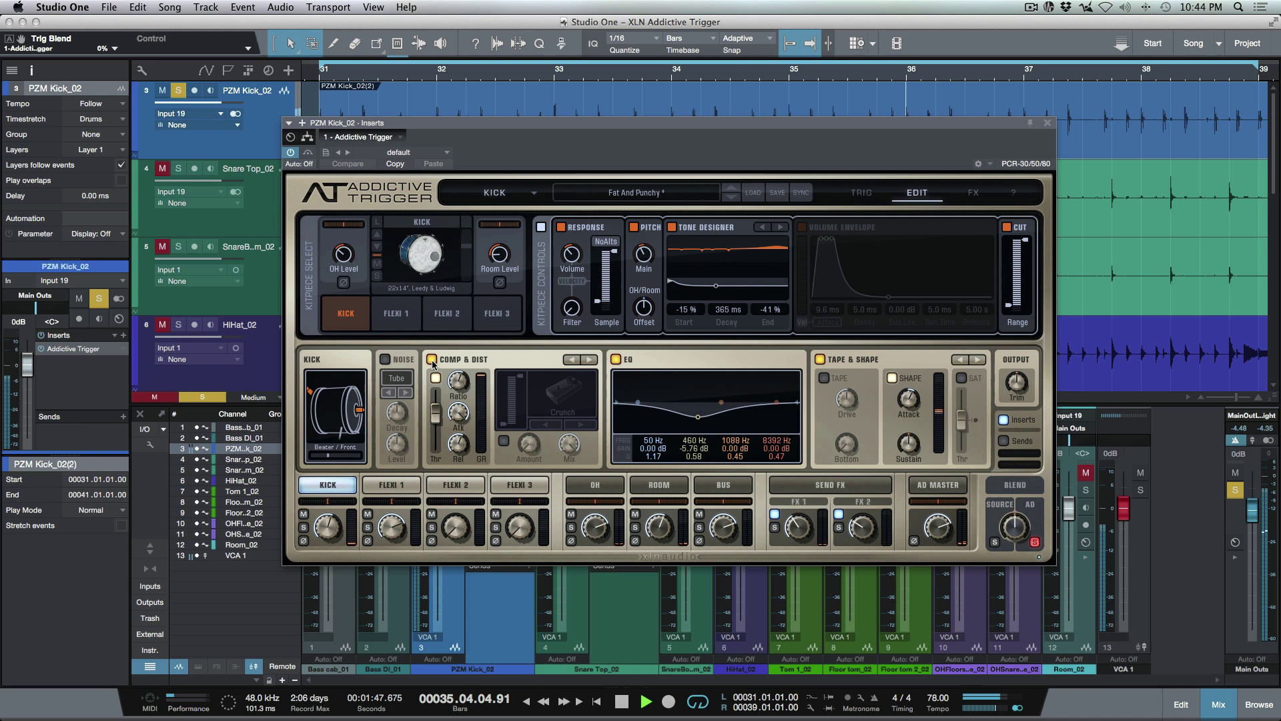
Step: Boost the low EQ 5.6 dB at 45 Hz, widen the mid dip, lower the high band, and raise attack
left_click_drag(639, 407, 639, 392)
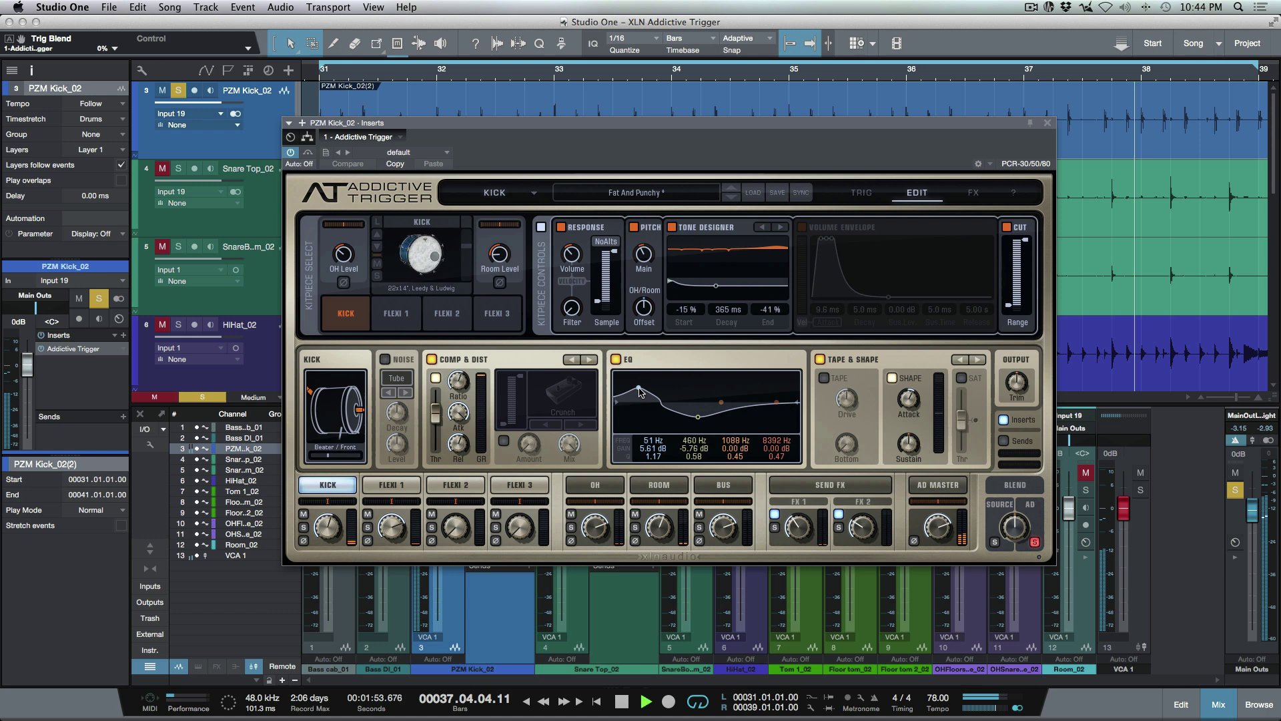
left_click_drag(694, 456, 657, 469)
left_click_drag(777, 402, 775, 401)
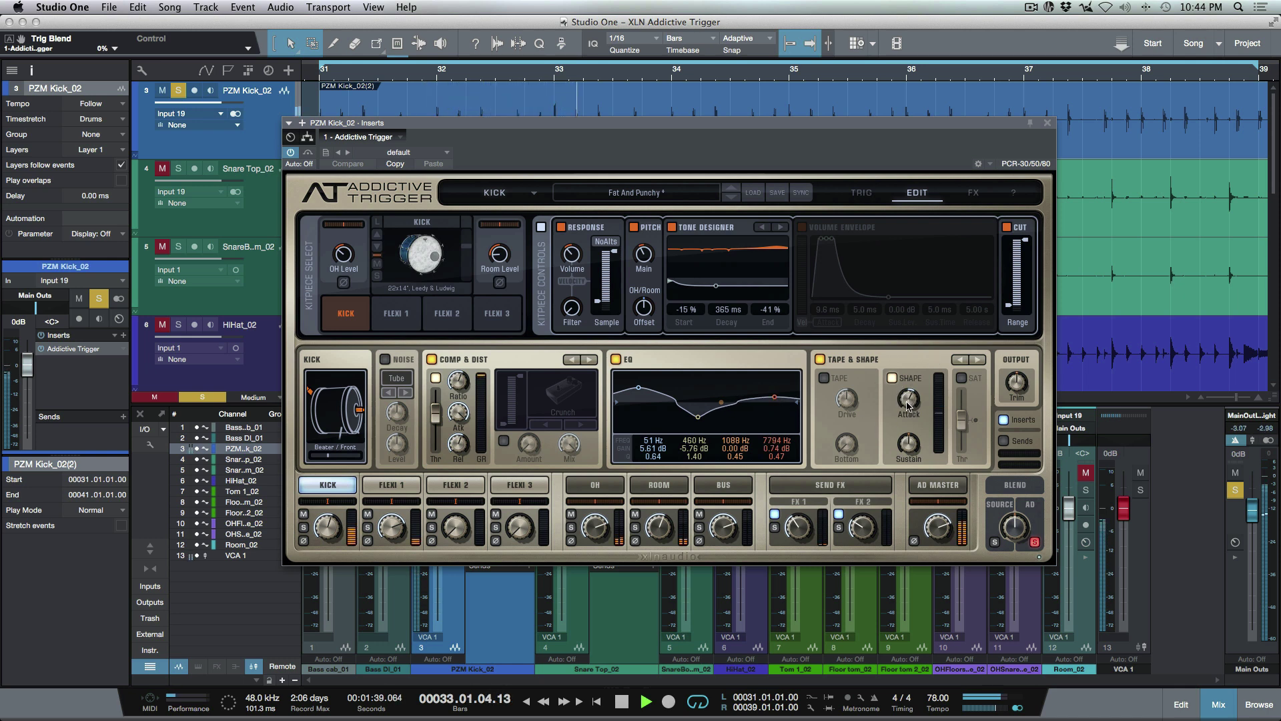
mouse_move(907, 404)
left_click_drag(907, 379, 907, 495)
key("space")
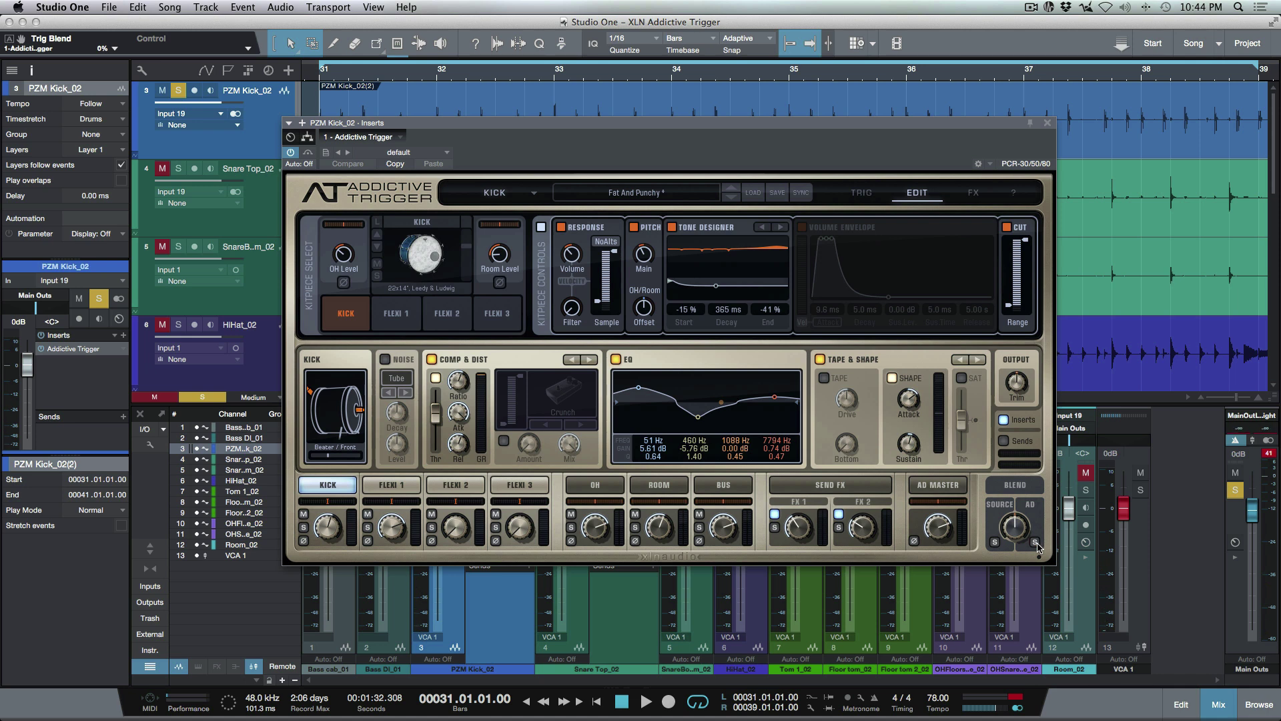
Step: Unsolo PZM Kick_02, pull VCA 1 down to -4.0 dB, and start playback
key("s")
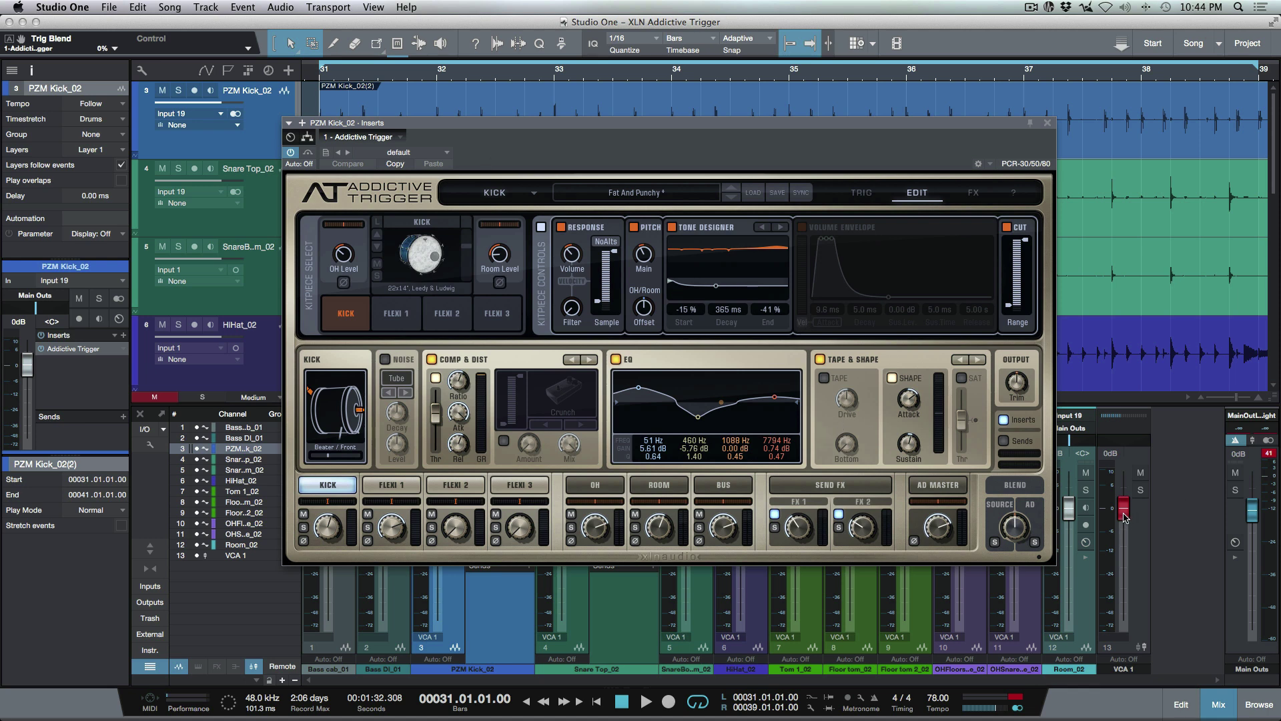
left_click_drag(1125, 517, 1126, 529)
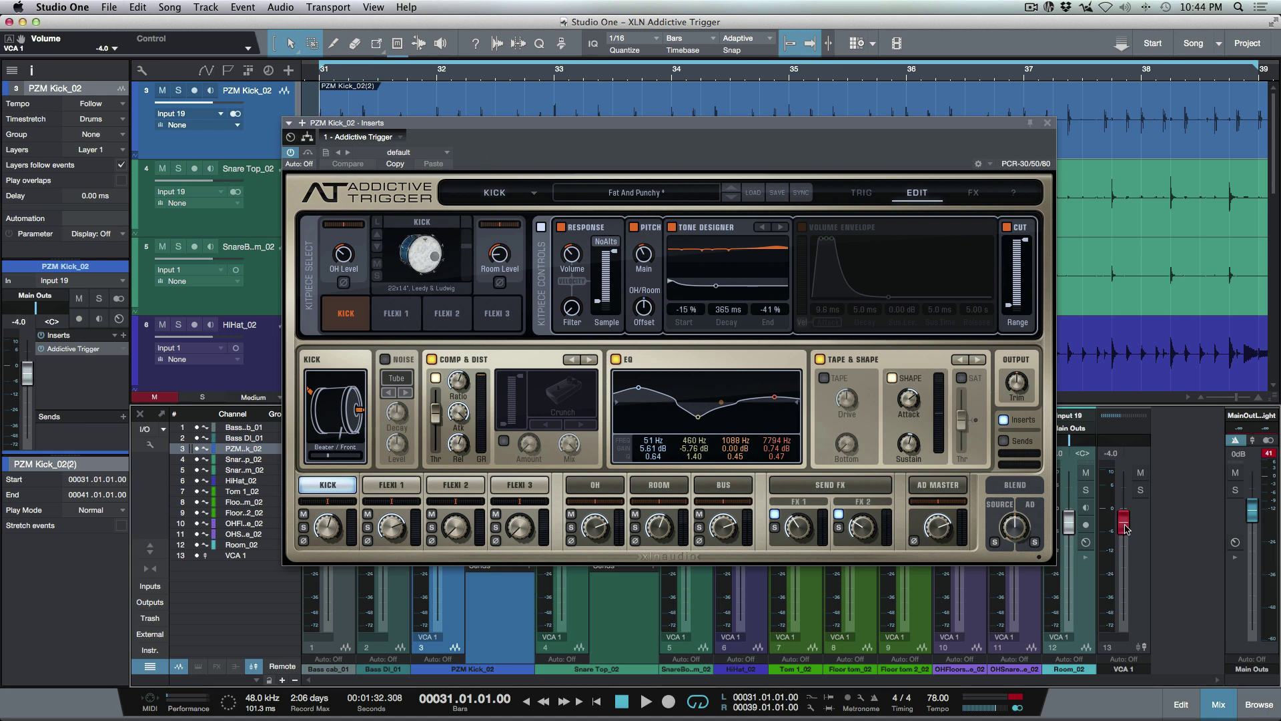
key("space")
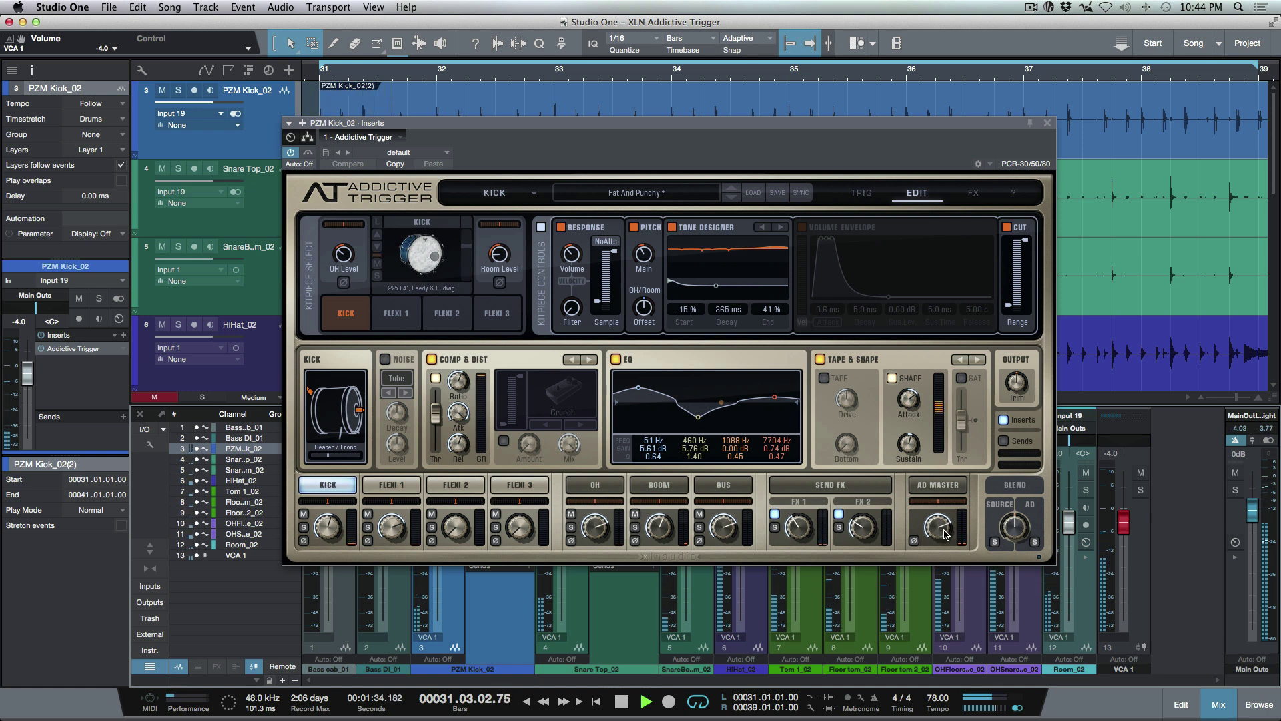
Step: Raise Addictive Trigger's master to 2.41 dB and ease the low EQ boost to 5.11 dB at 50 Hz
mouse_move(941, 527)
left_click_drag(946, 515, 946, 503)
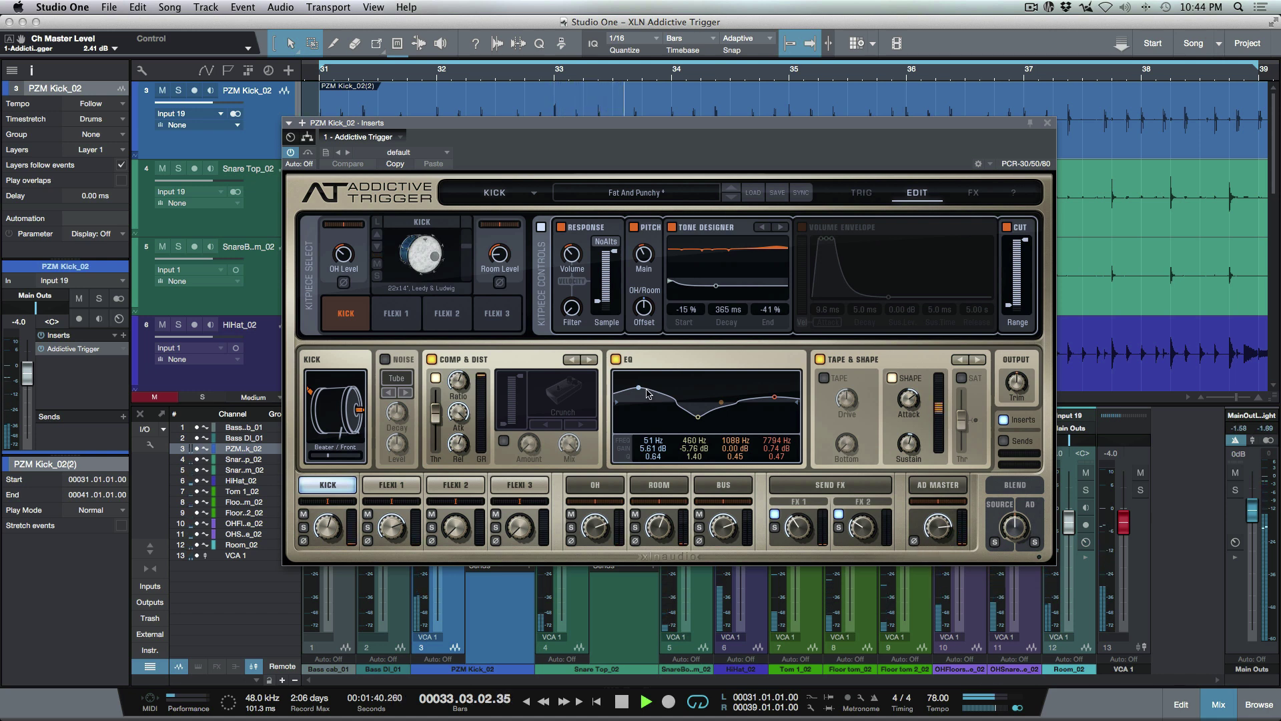
left_click_drag(639, 387, 640, 392)
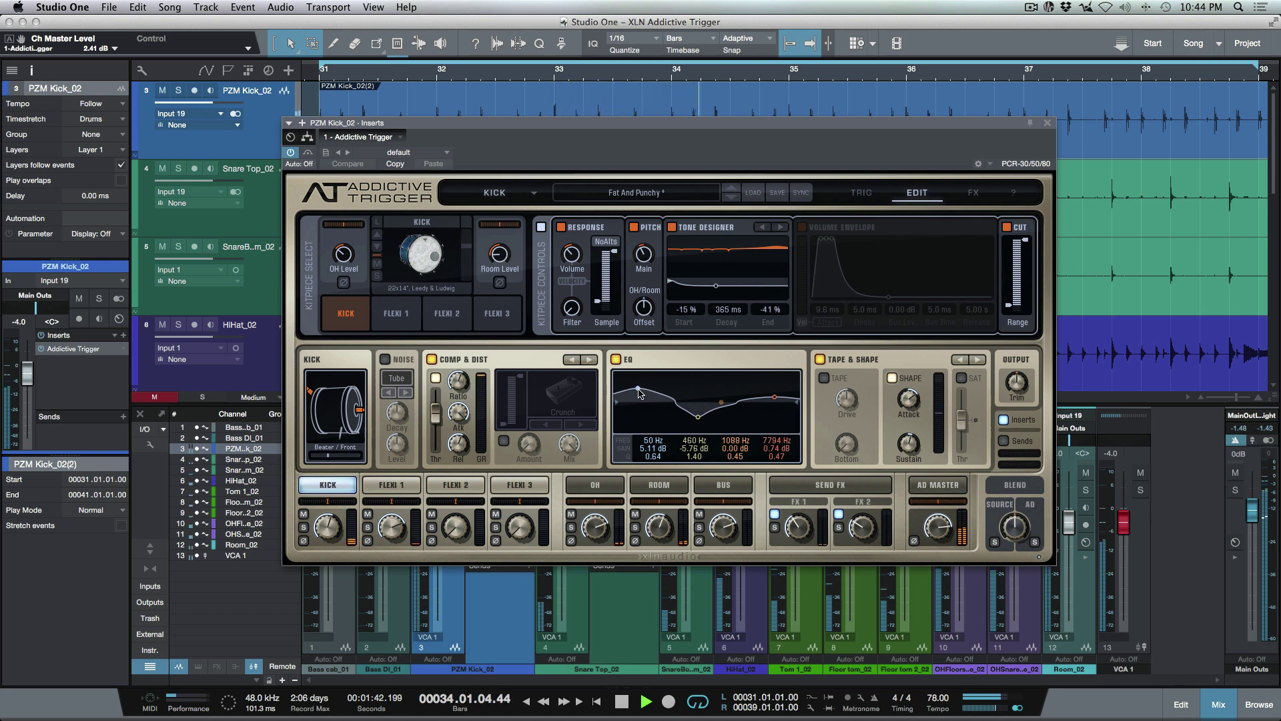
Step: Switch off both FX sends on the FX page, solo the kick, and audition only the triggered sound
left_click(831, 485)
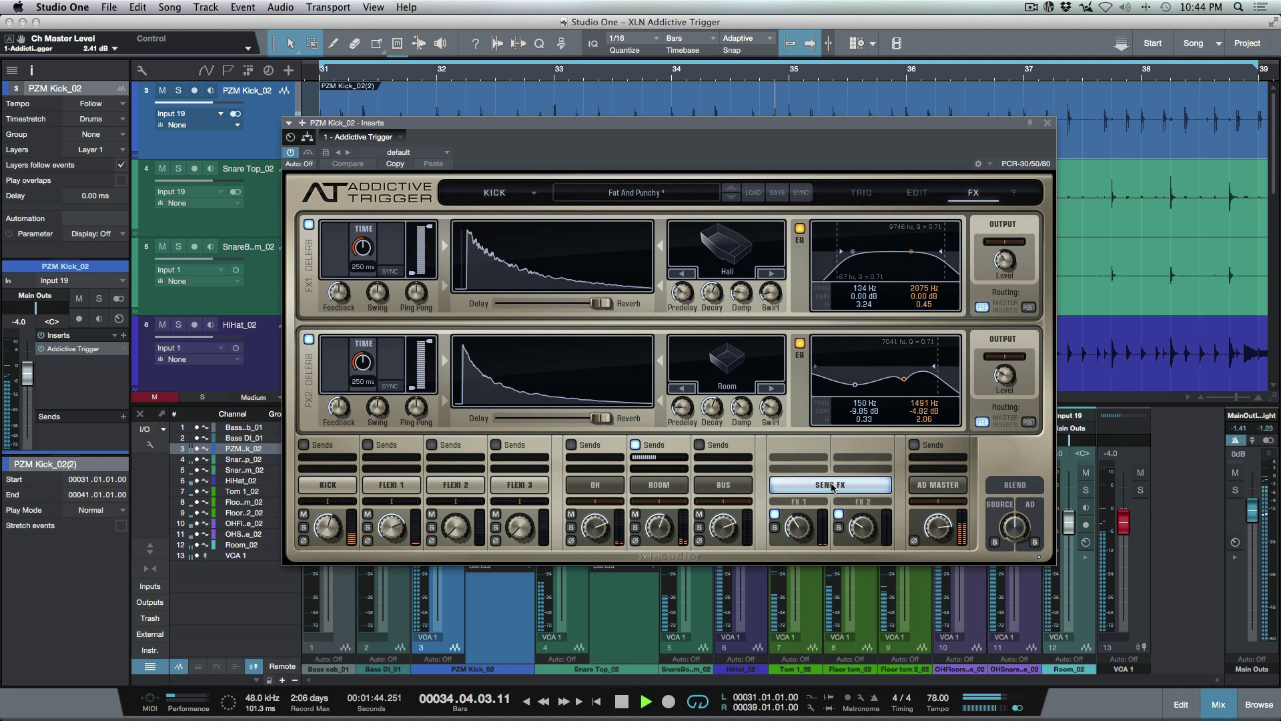
left_click(839, 513)
left_click(775, 514)
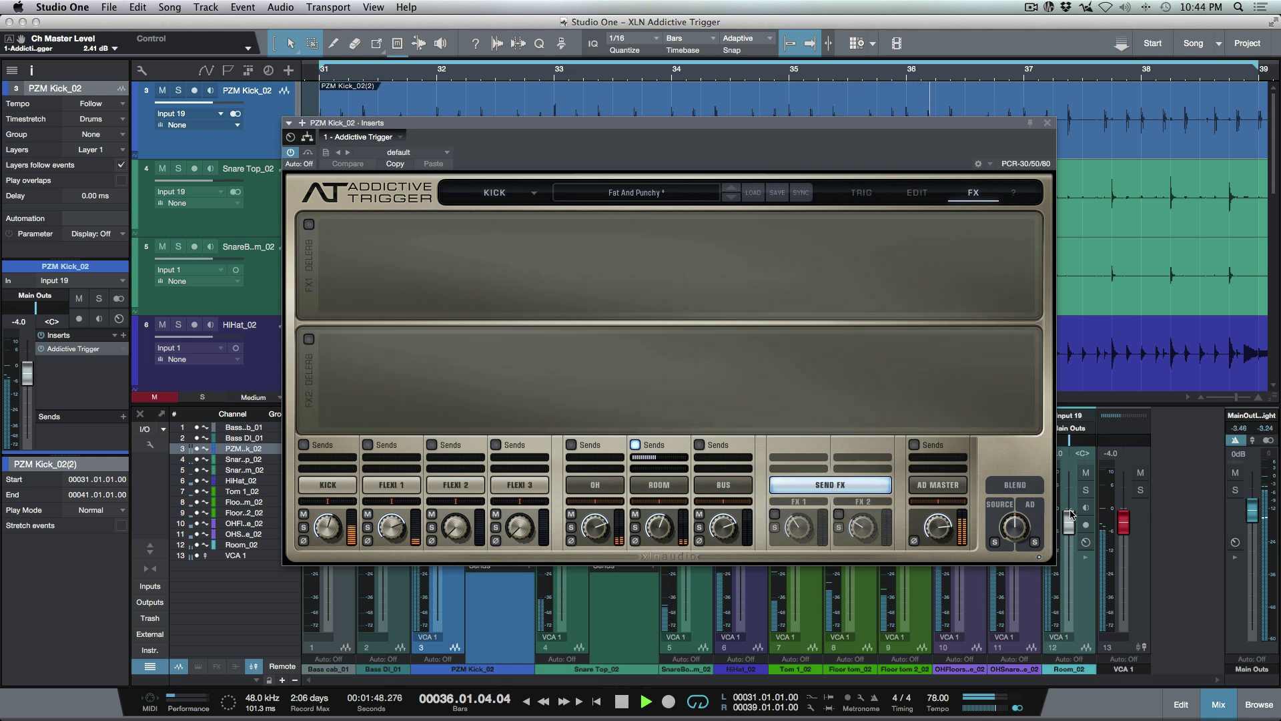
key("s")
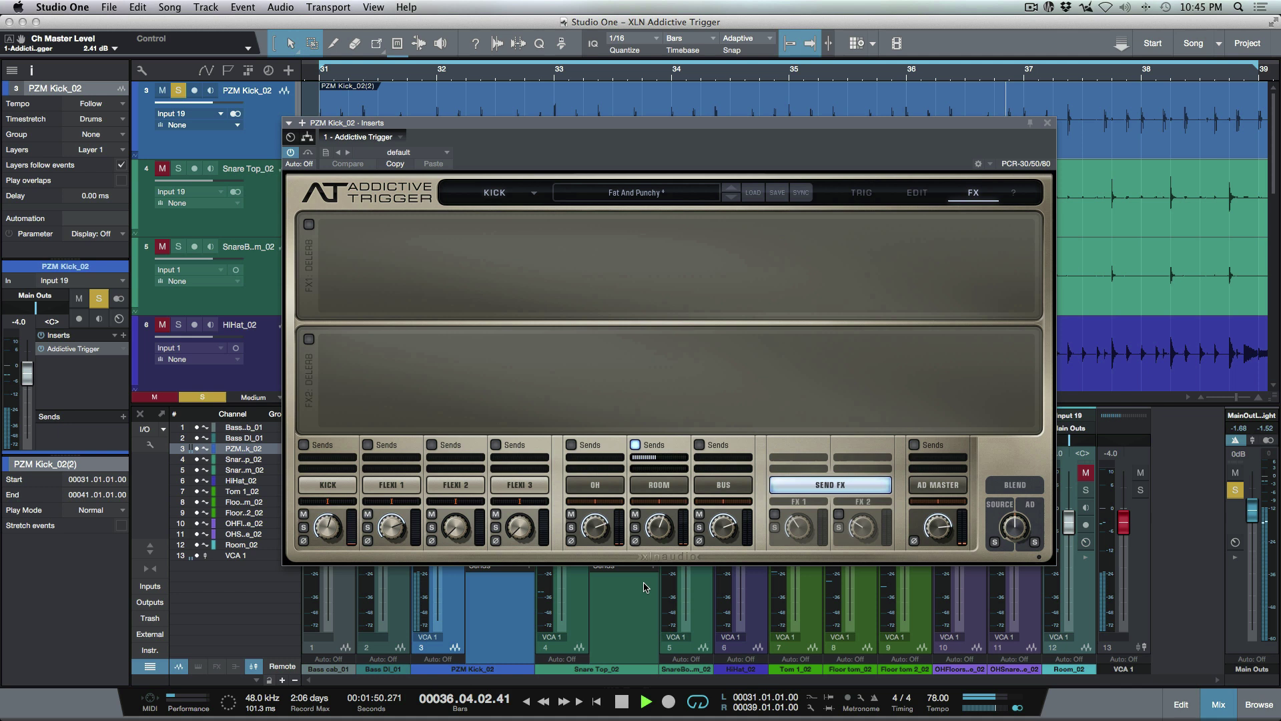
left_click(1034, 542)
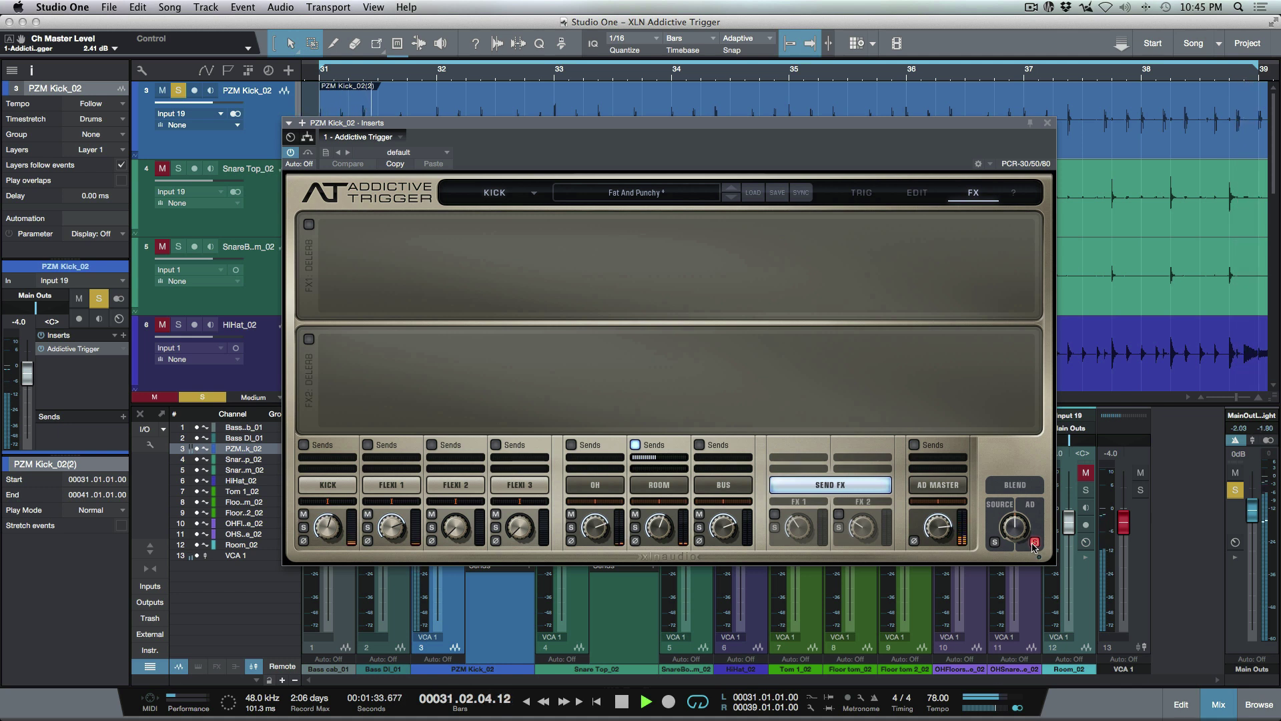
Step: Re-enable FX 1 and FX 2, adjust the FX2 reverb decay, then stop and return to the kick's EDIT page
left_click(774, 514)
left_click(839, 514)
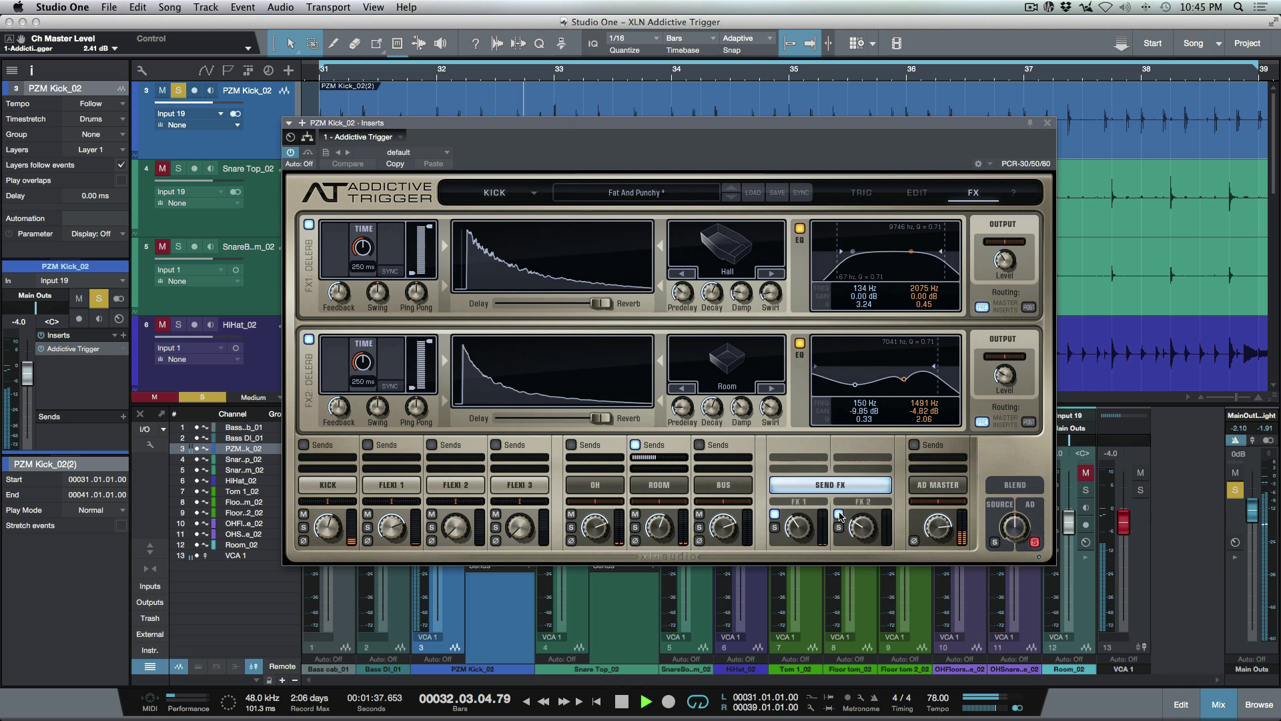
left_click_drag(711, 414, 706, 452)
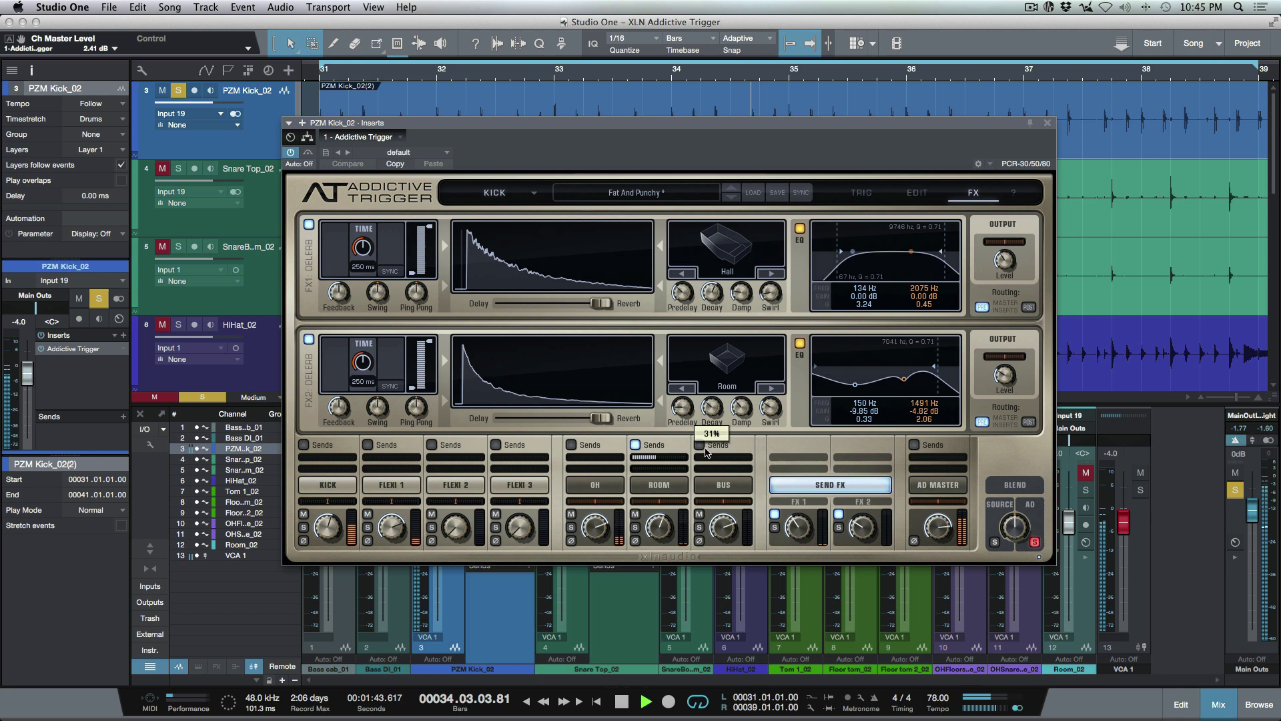
key("space")
left_click(328, 485)
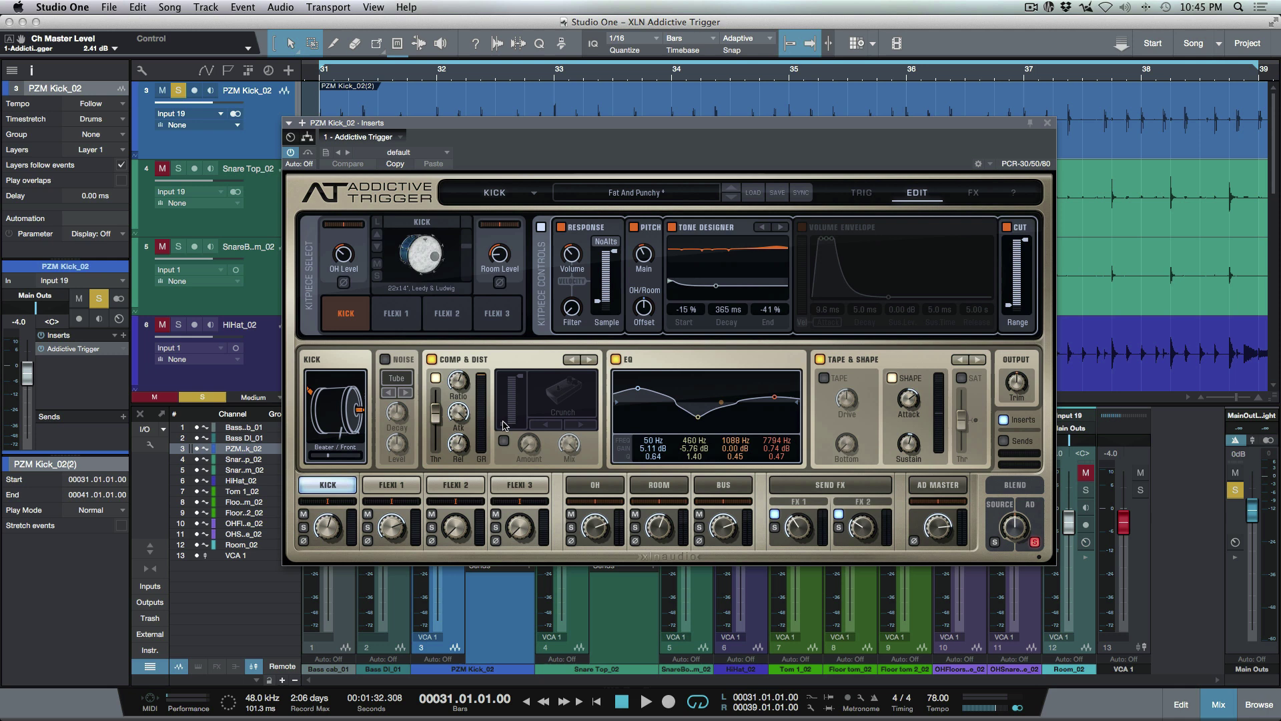
left_click(860, 193)
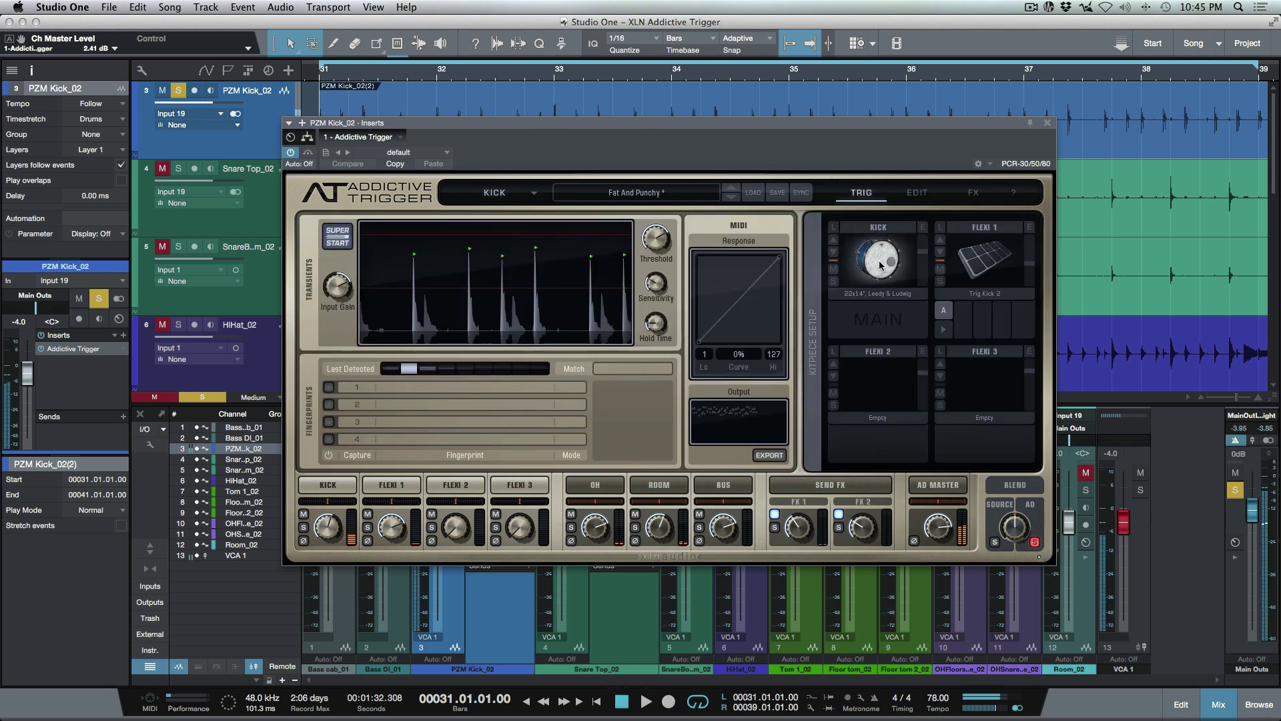
left_click(886, 297)
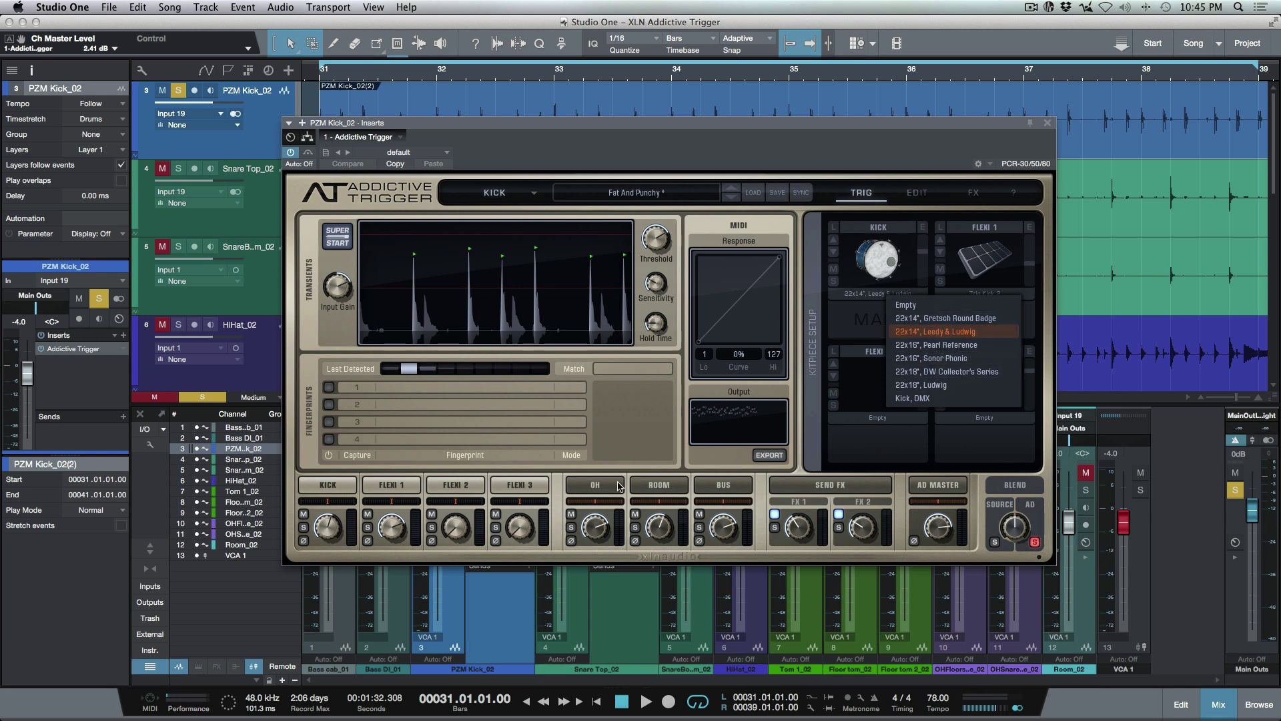
left_click(888, 227)
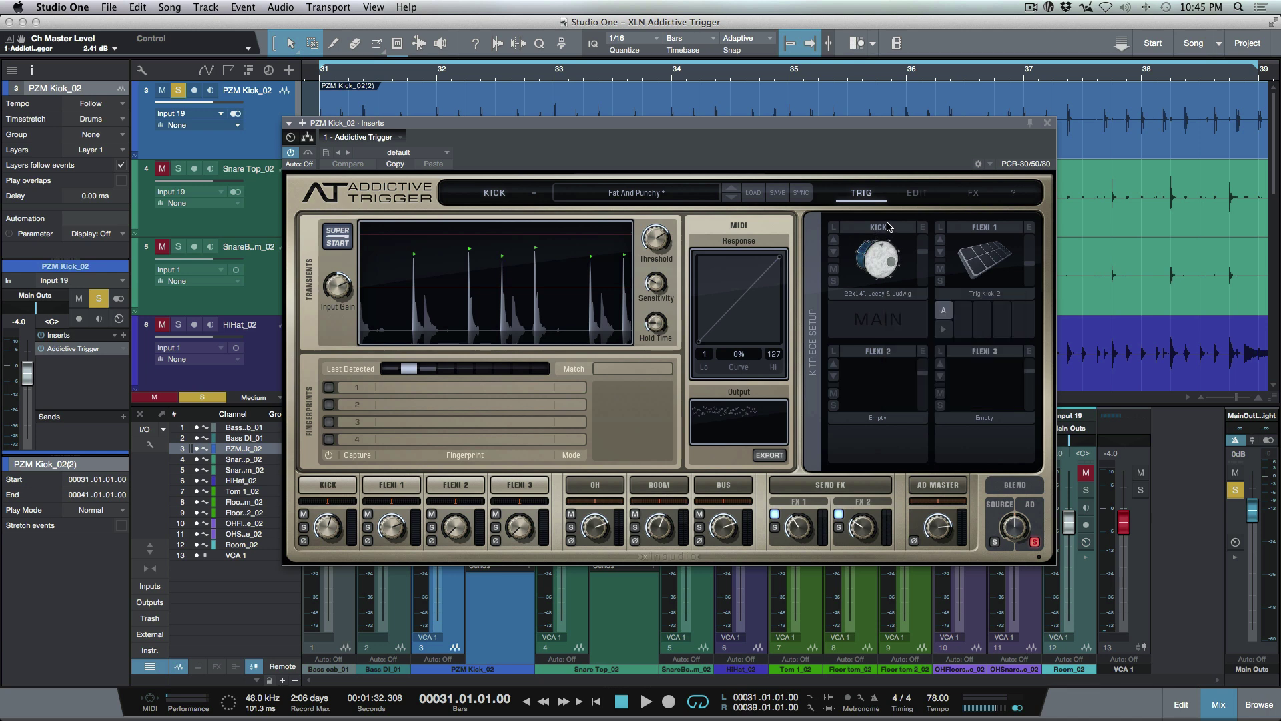
left_click(329, 485)
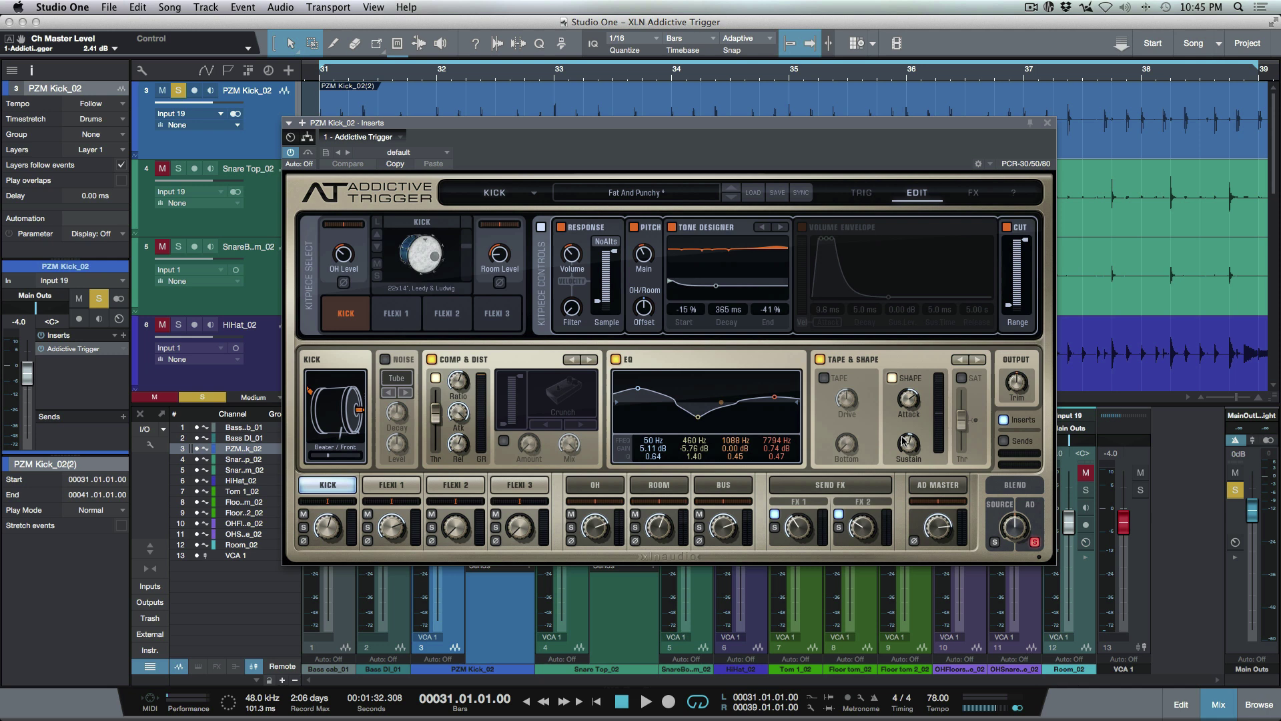
Step: A/B the kick with Addictive Trigger bypassed and active, unsoloing PZM Kick_02 and stopping at bar 31
left_click(308, 153)
key("space")
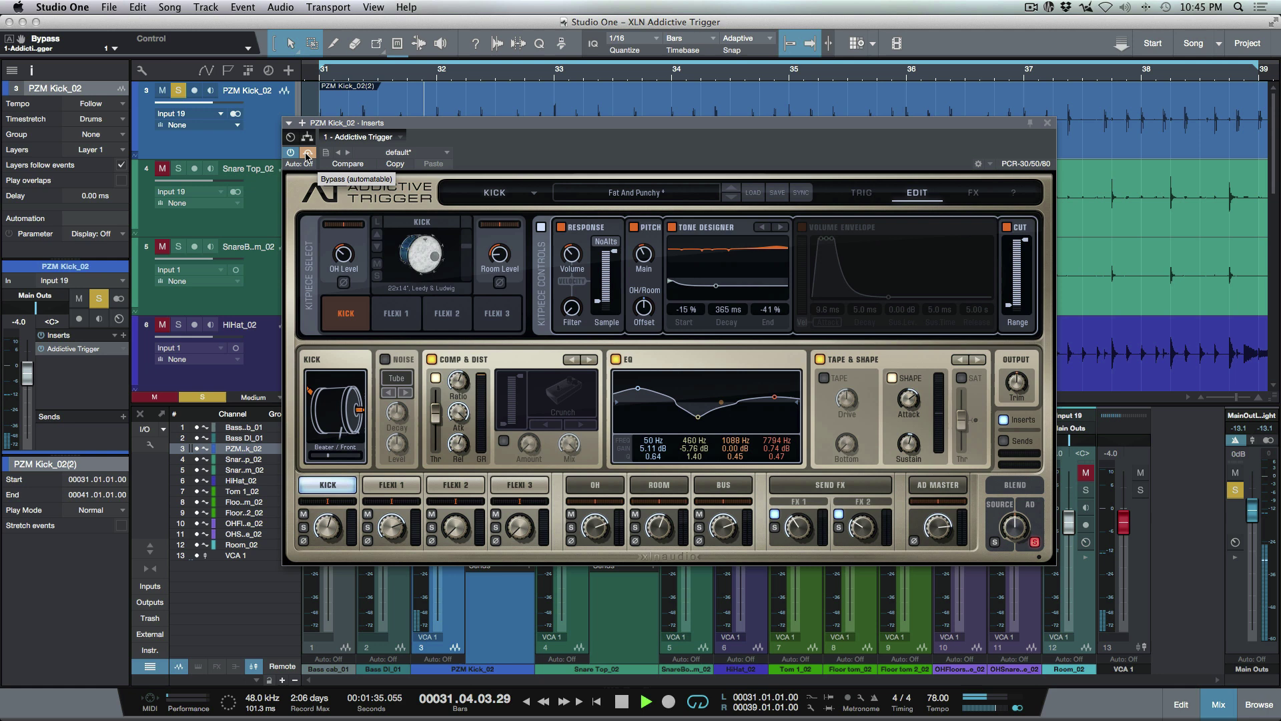
key("s")
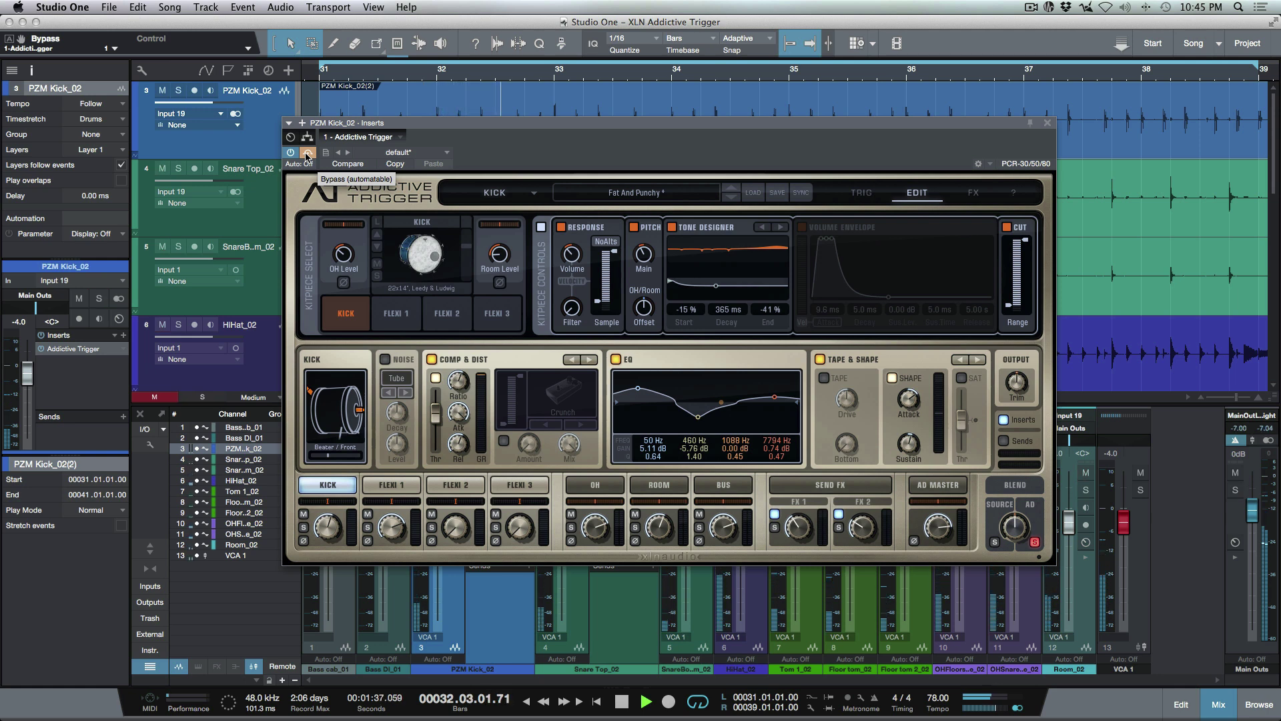
left_click(308, 153)
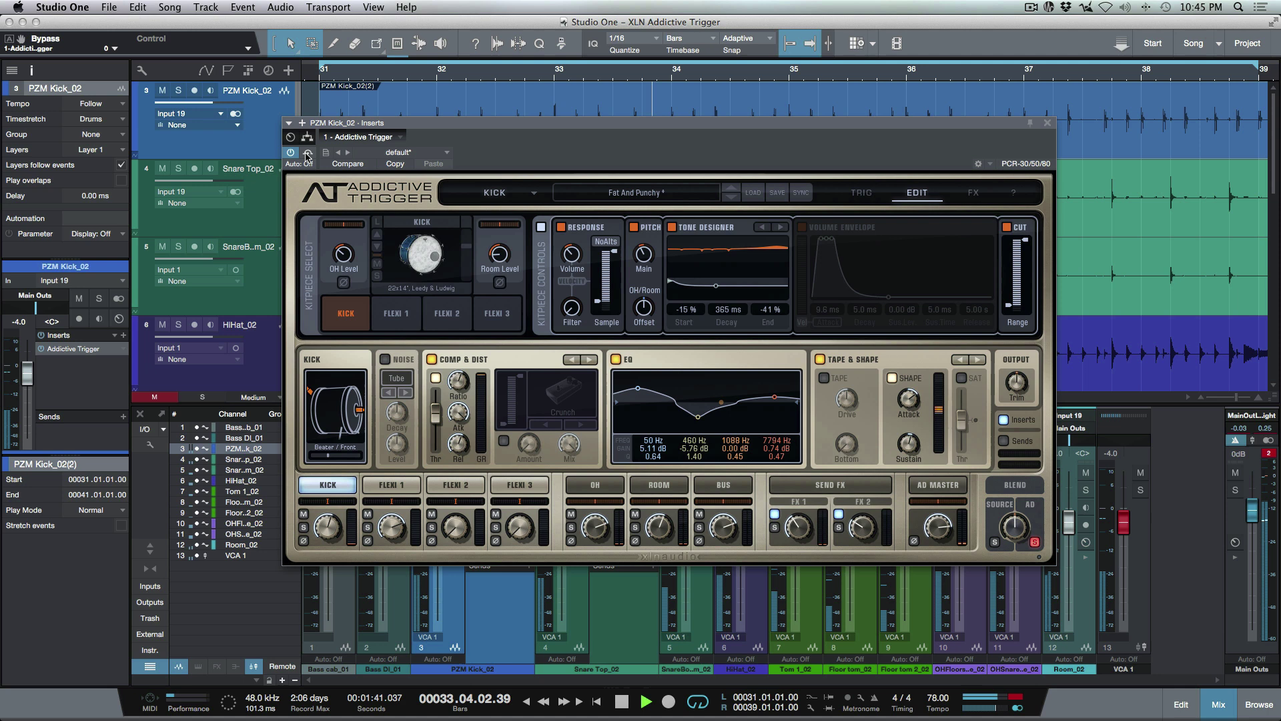
key("space")
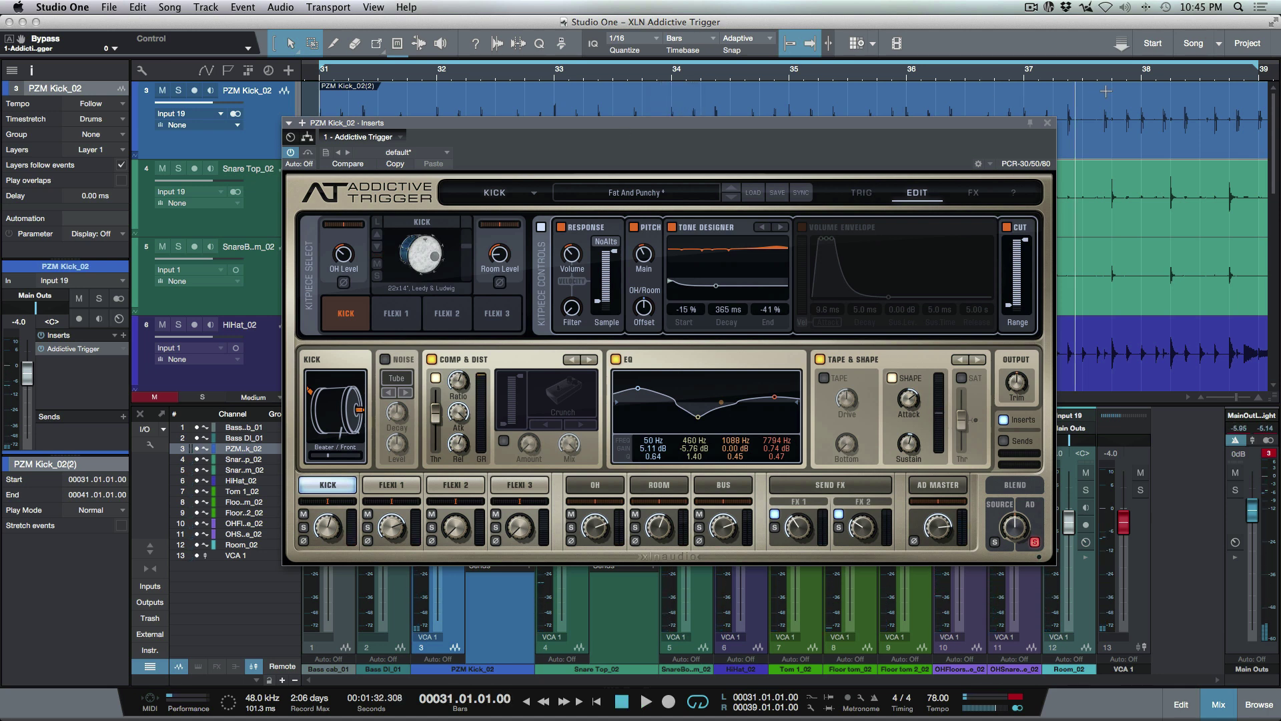
Step: Close the kick's plug-in window, insert Addictive Trigger on Snare Top_02, and solo the snare
left_click(1048, 126)
left_click(261, 219)
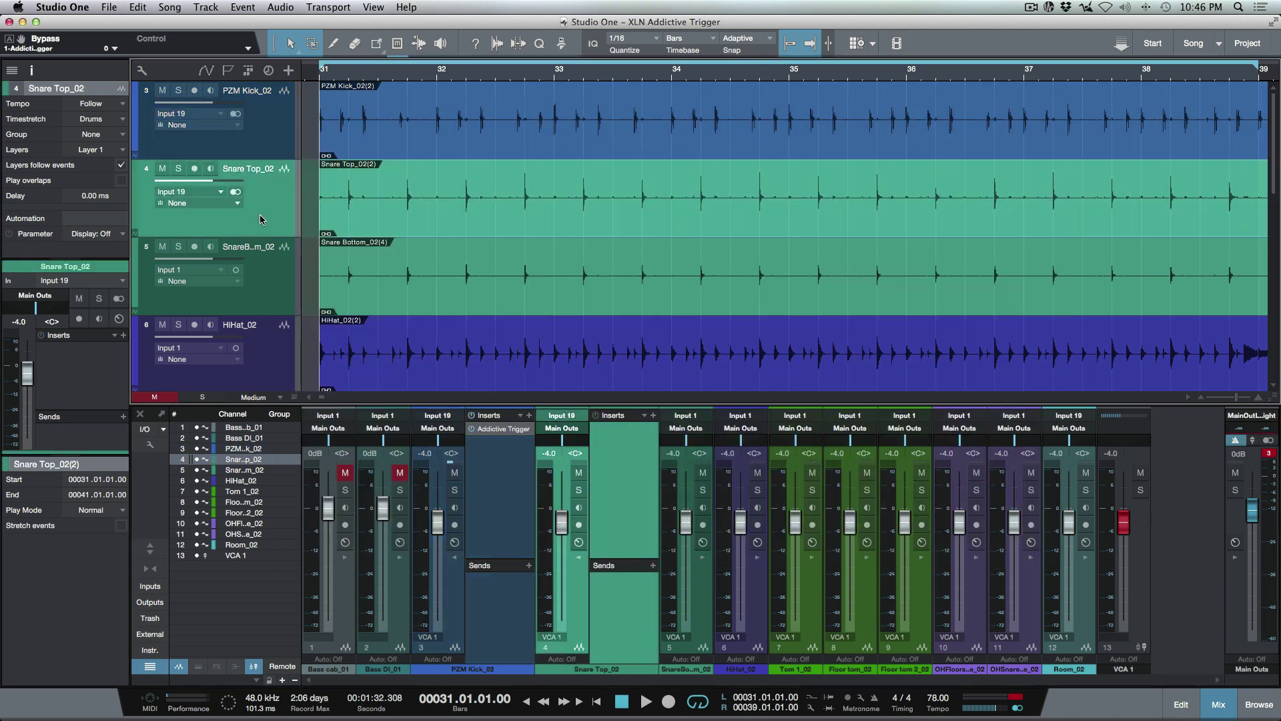
left_click(652, 417)
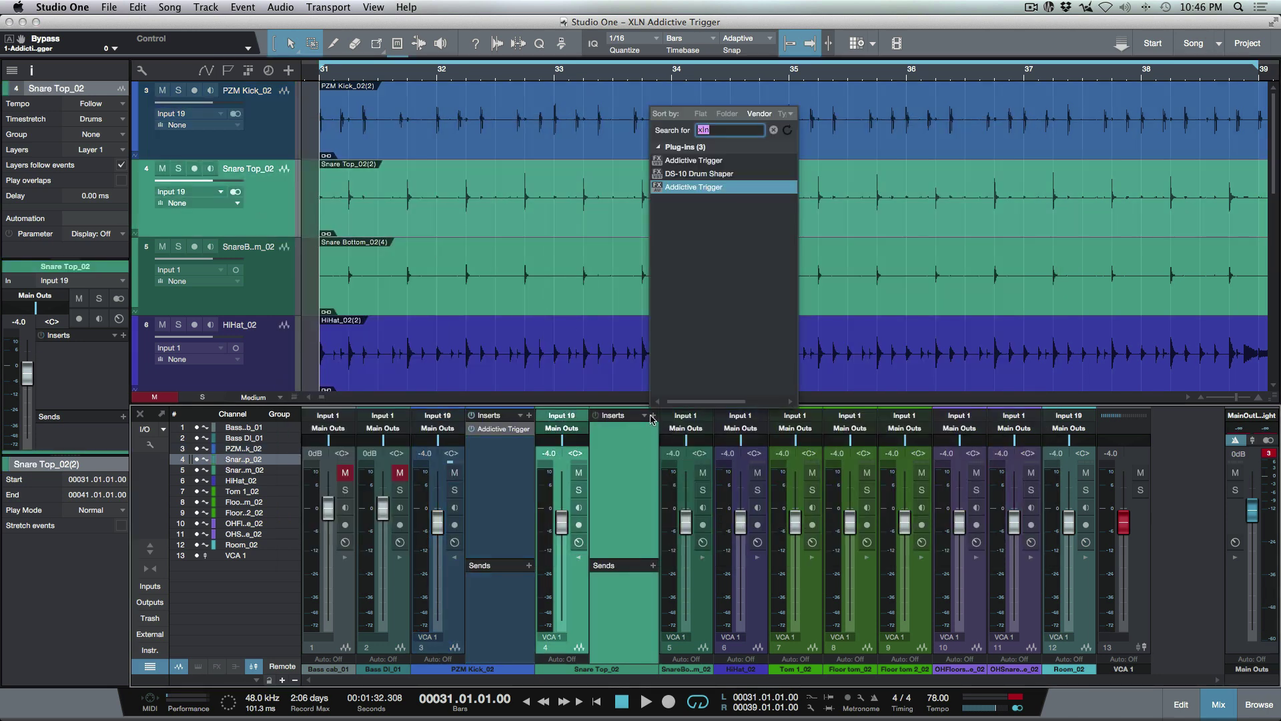
double_click(707, 165)
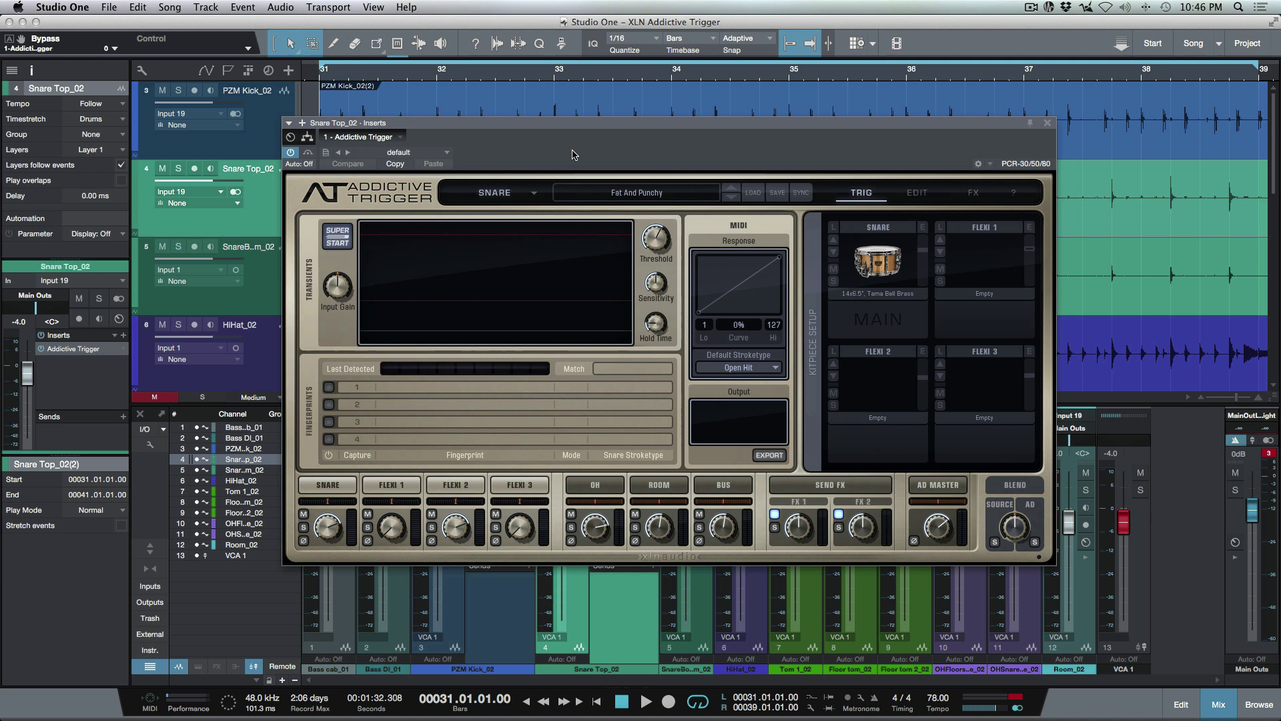
key("s")
Step: Raise the snare trigger's input gain, disable both FX sends, and mute the OH and Room channels
key("space")
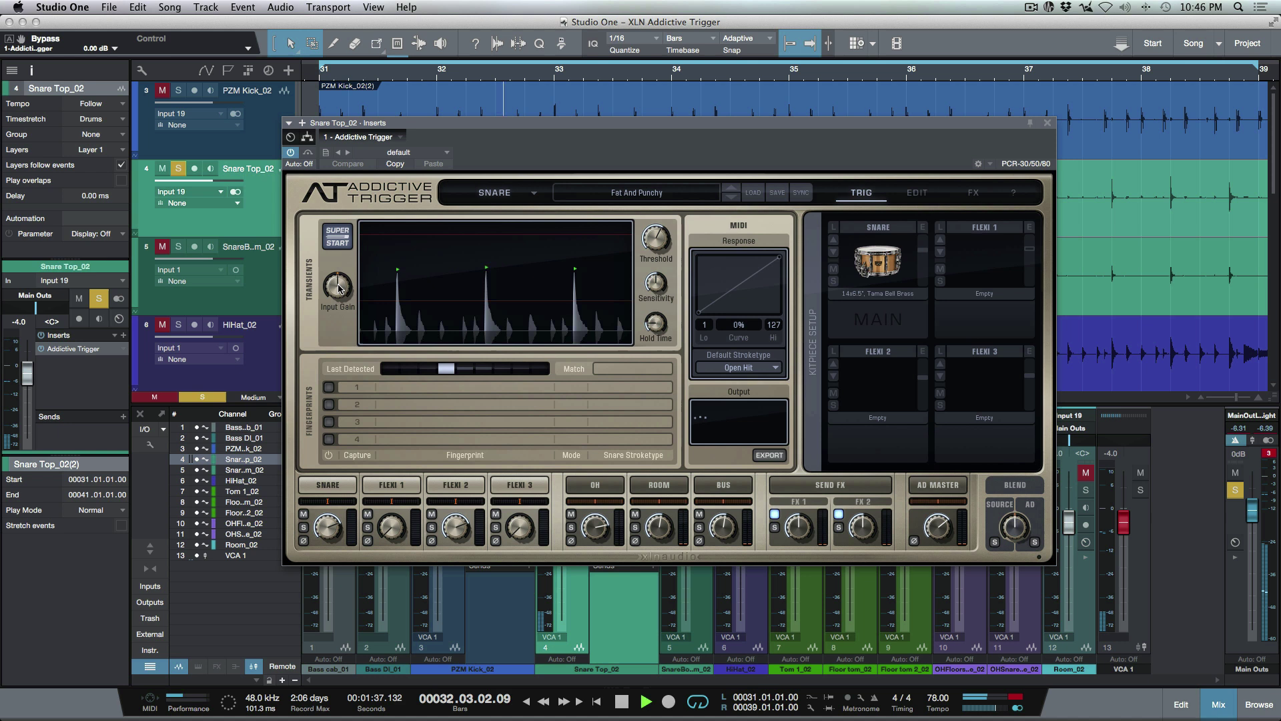
left_click_drag(340, 287, 341, 270)
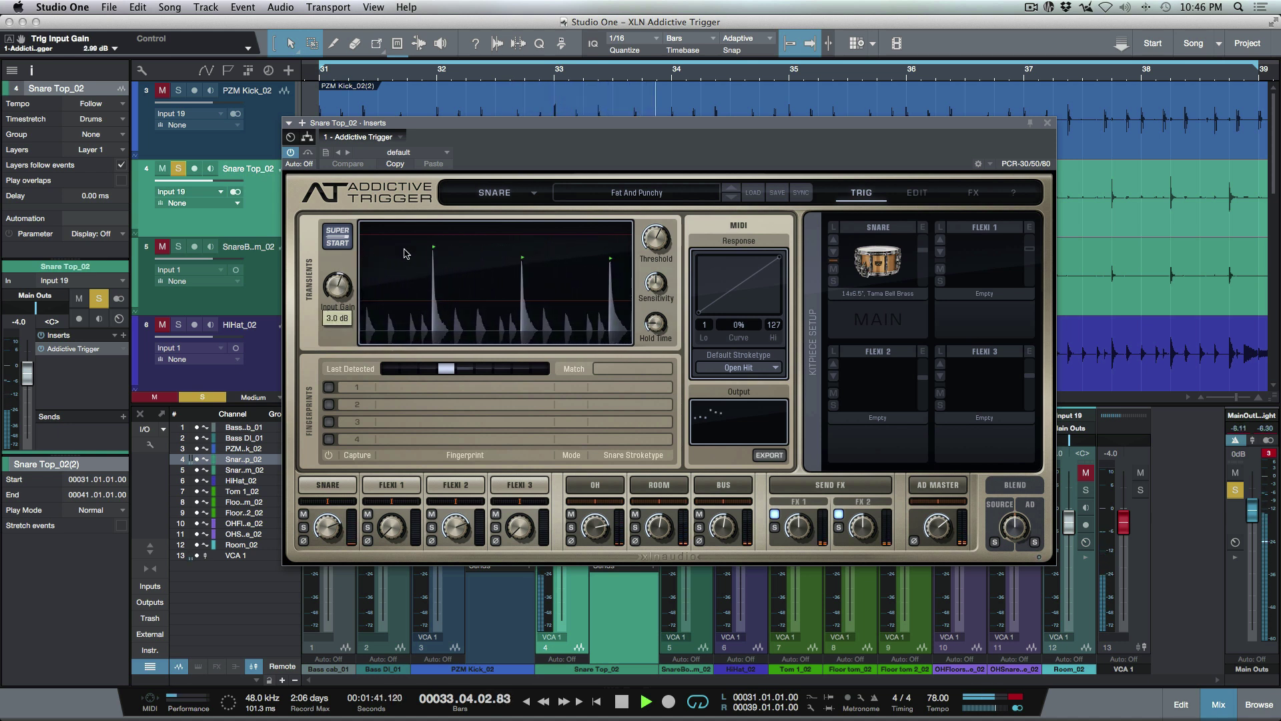
left_click(838, 513)
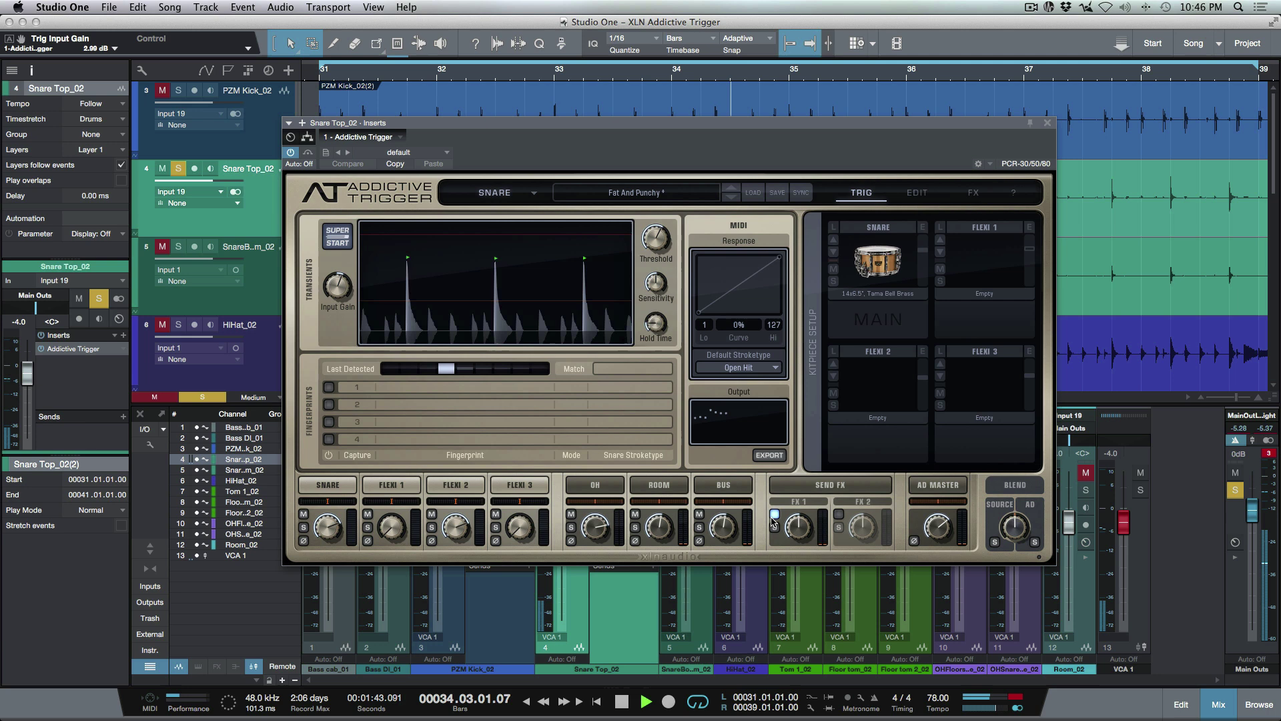
left_click(774, 514)
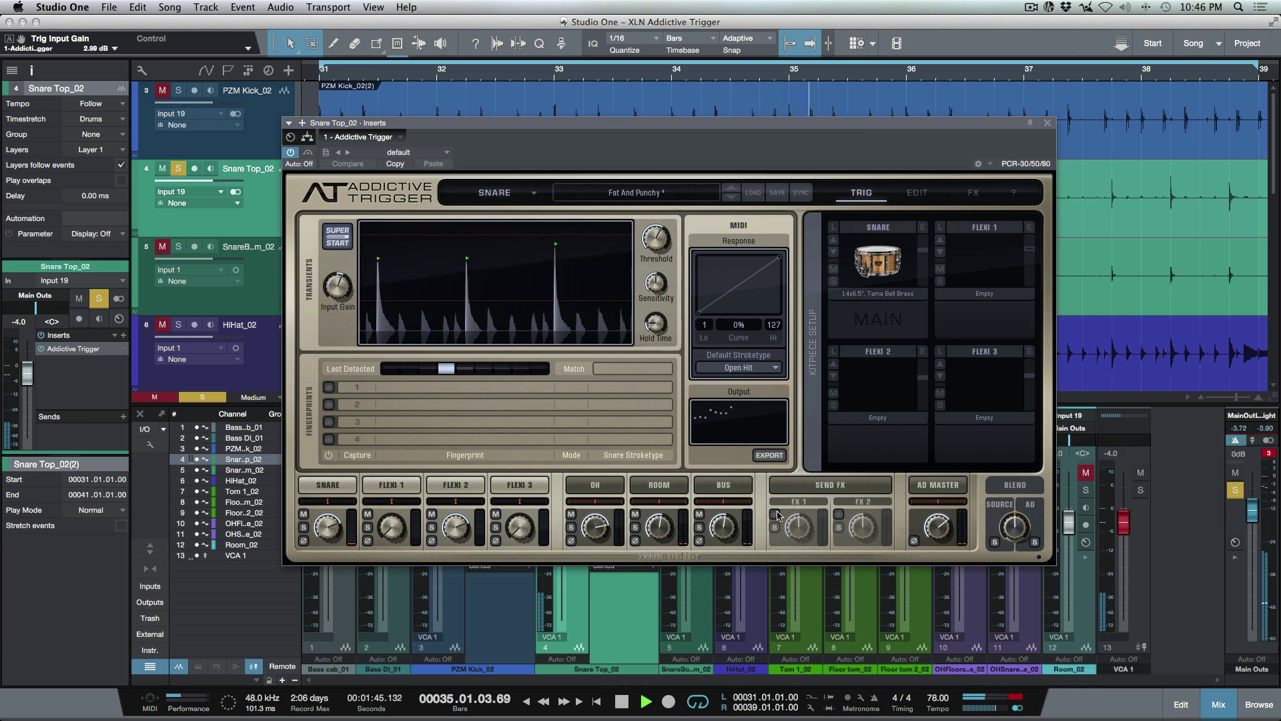
key("space")
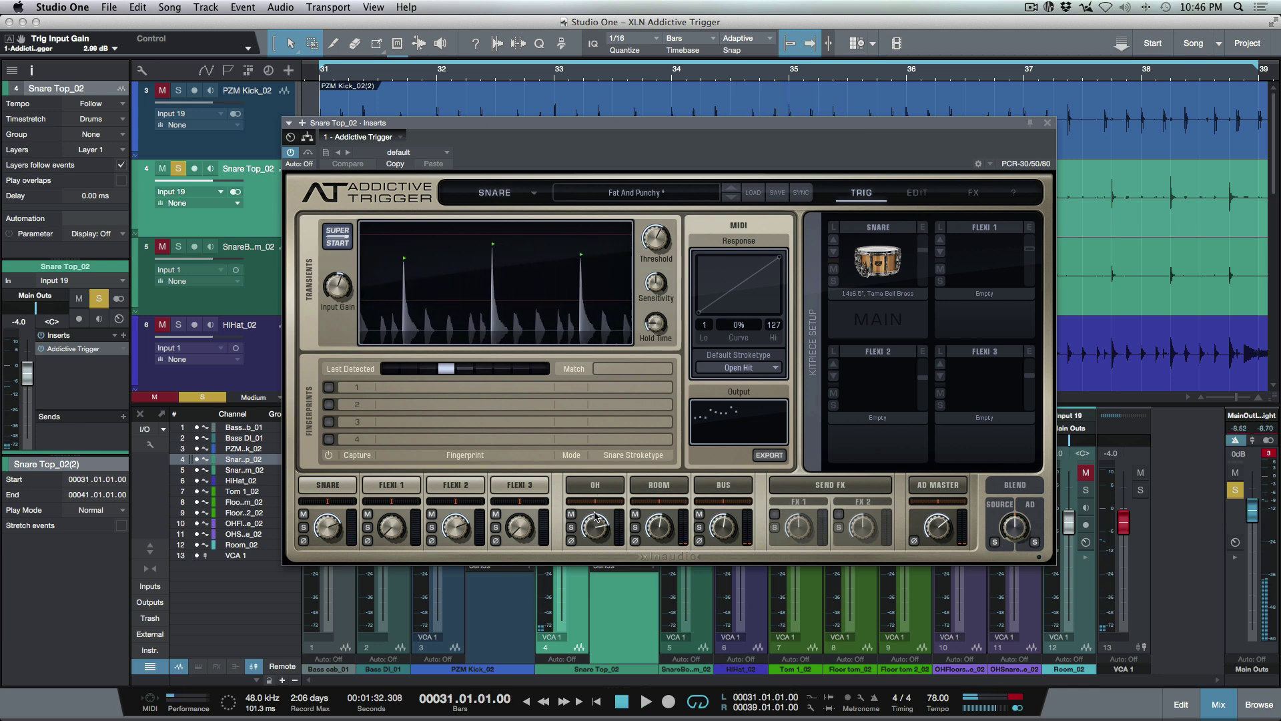
left_click(571, 513)
left_click(634, 514)
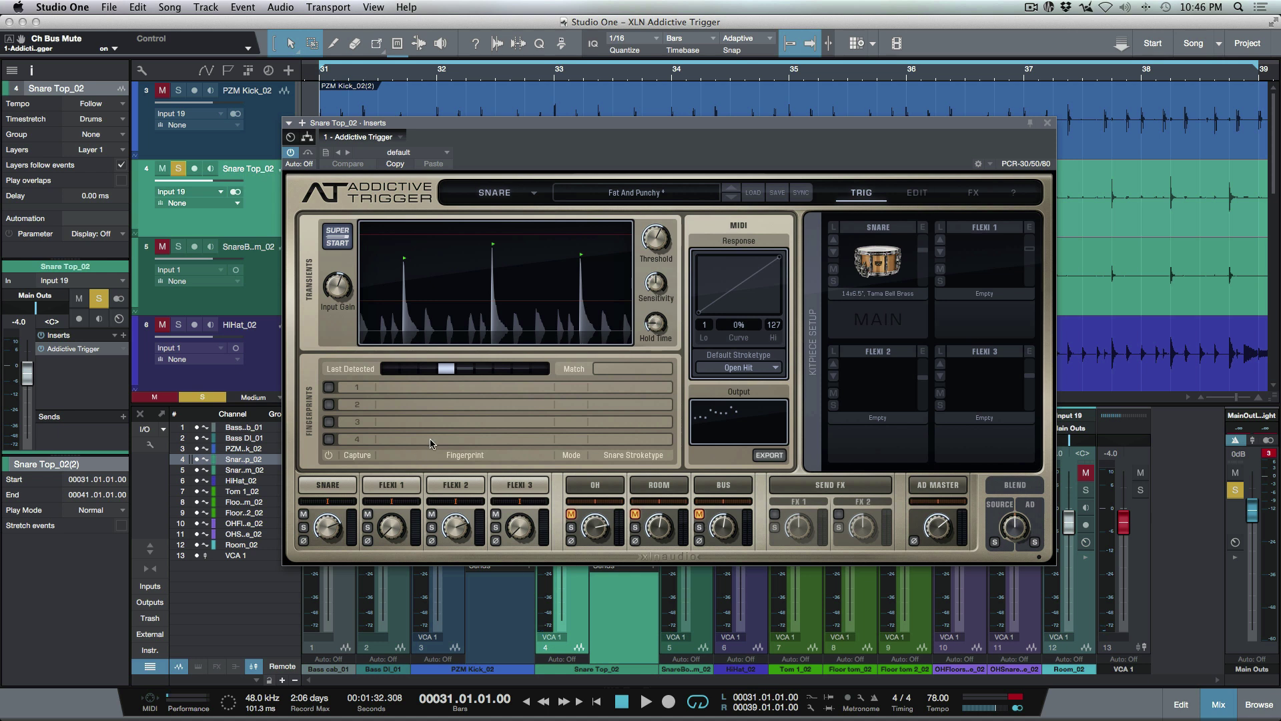
key("space")
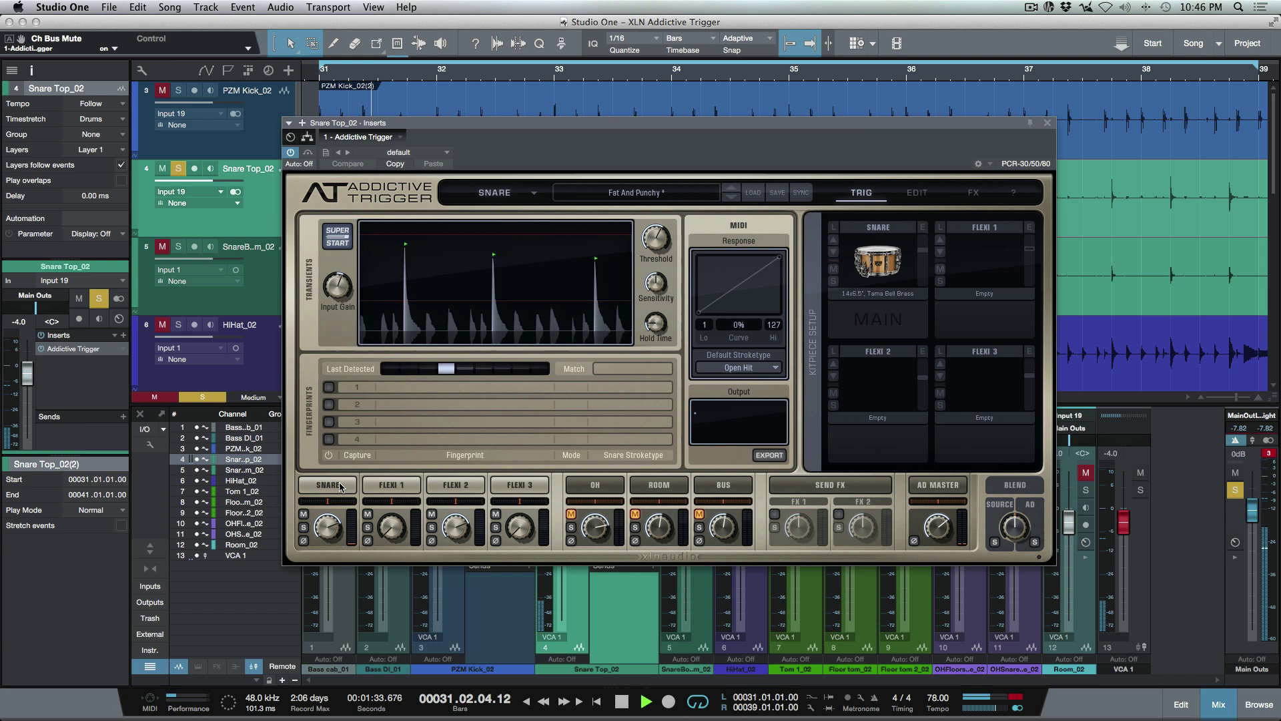
Step: Try the snare's compression, distortion, noise and pitch modules in Addictive Trigger, leaving them as they were
left_click(340, 485)
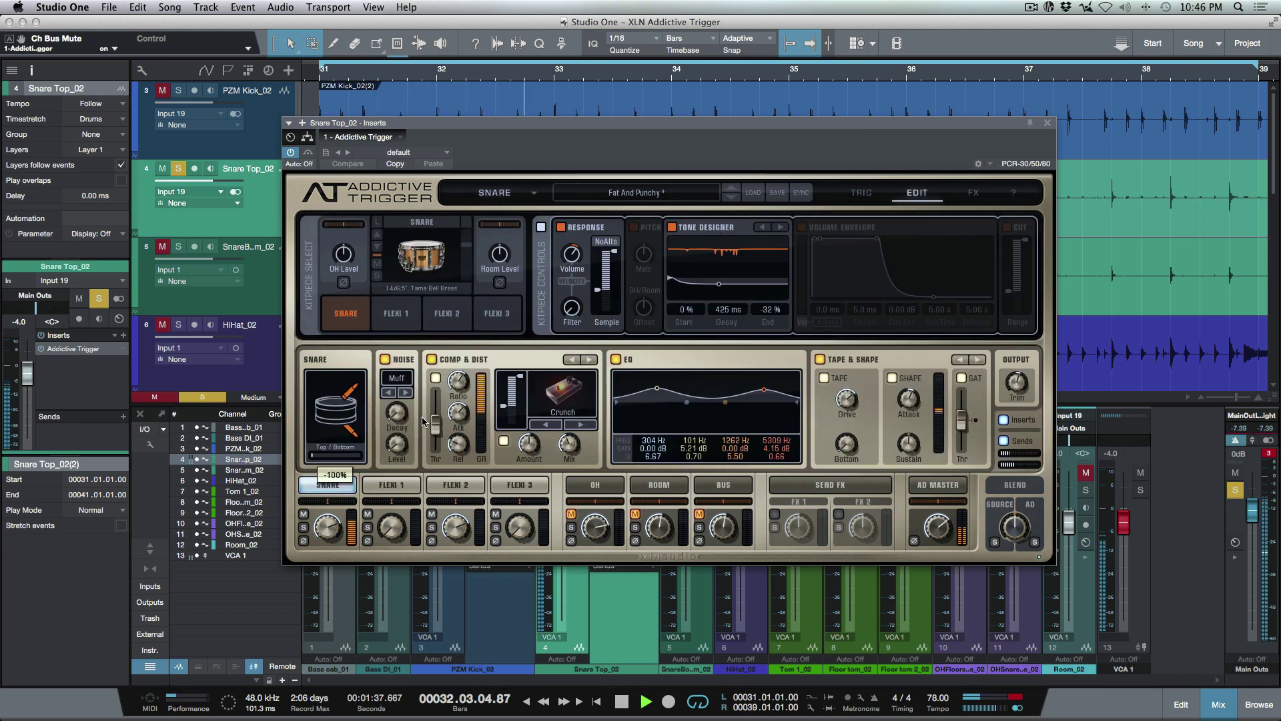
left_click(432, 359)
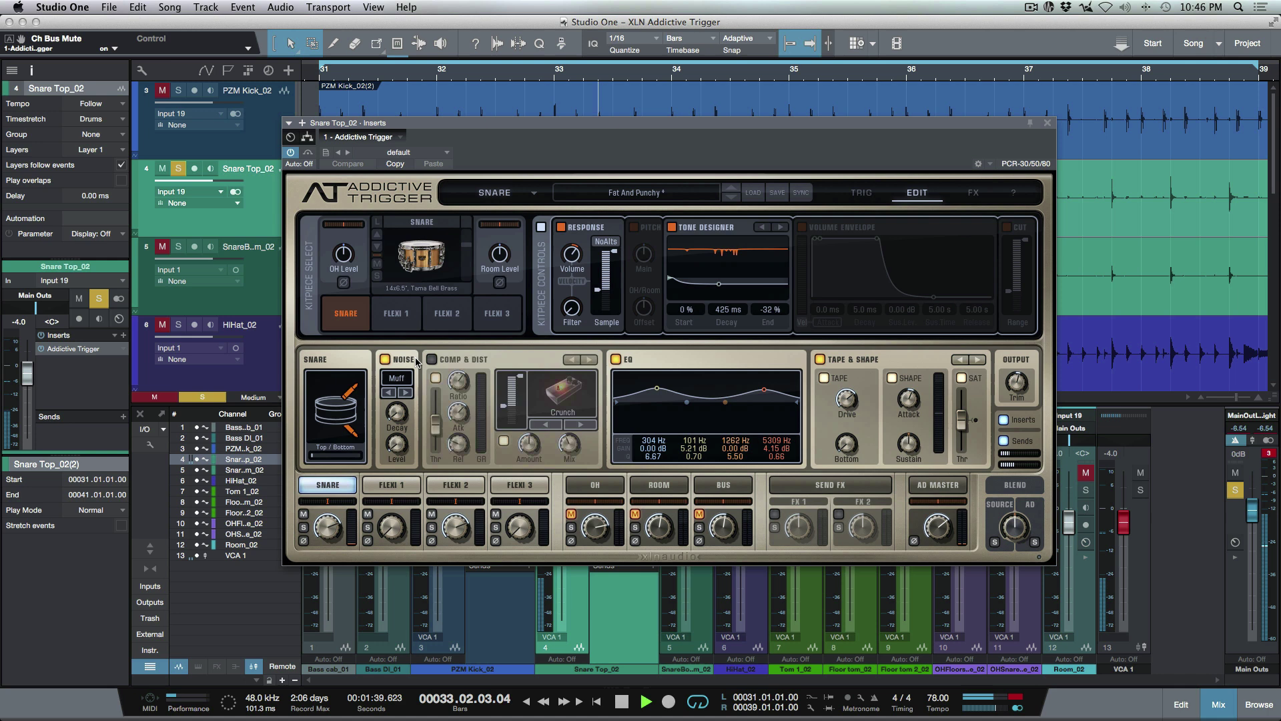
left_click(385, 359)
left_click(386, 360)
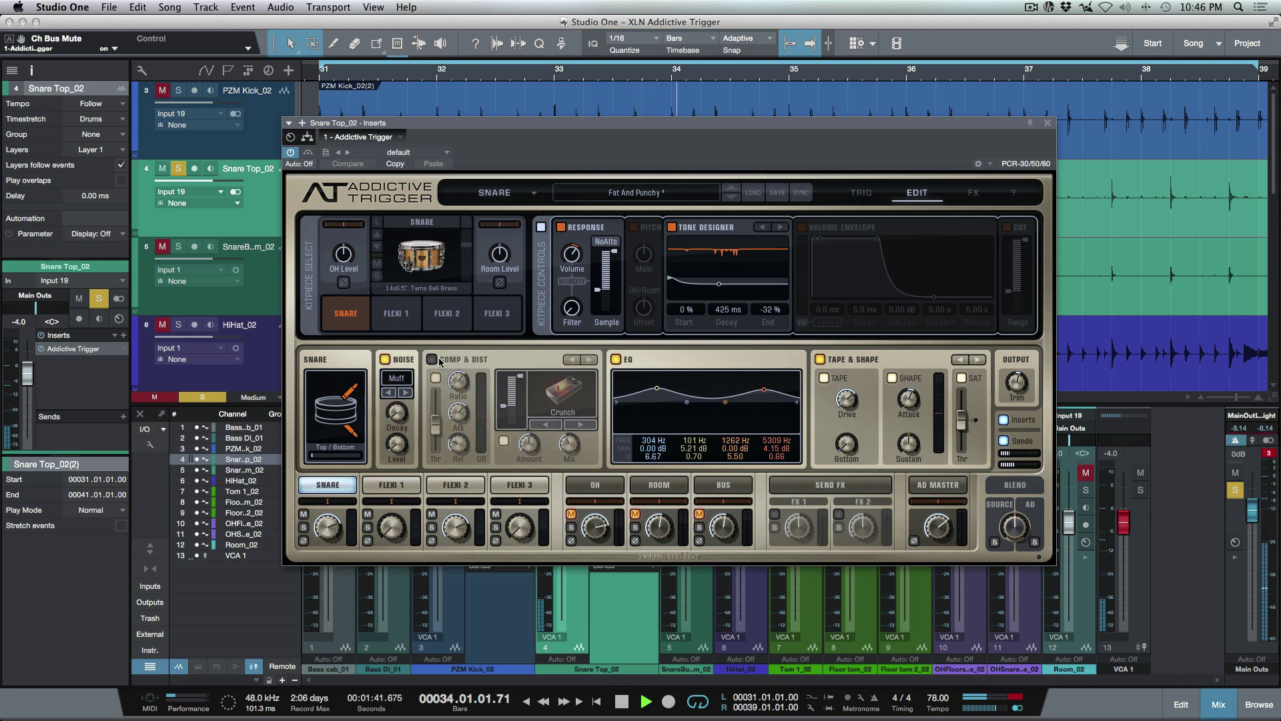
left_click(432, 359)
left_click(634, 226)
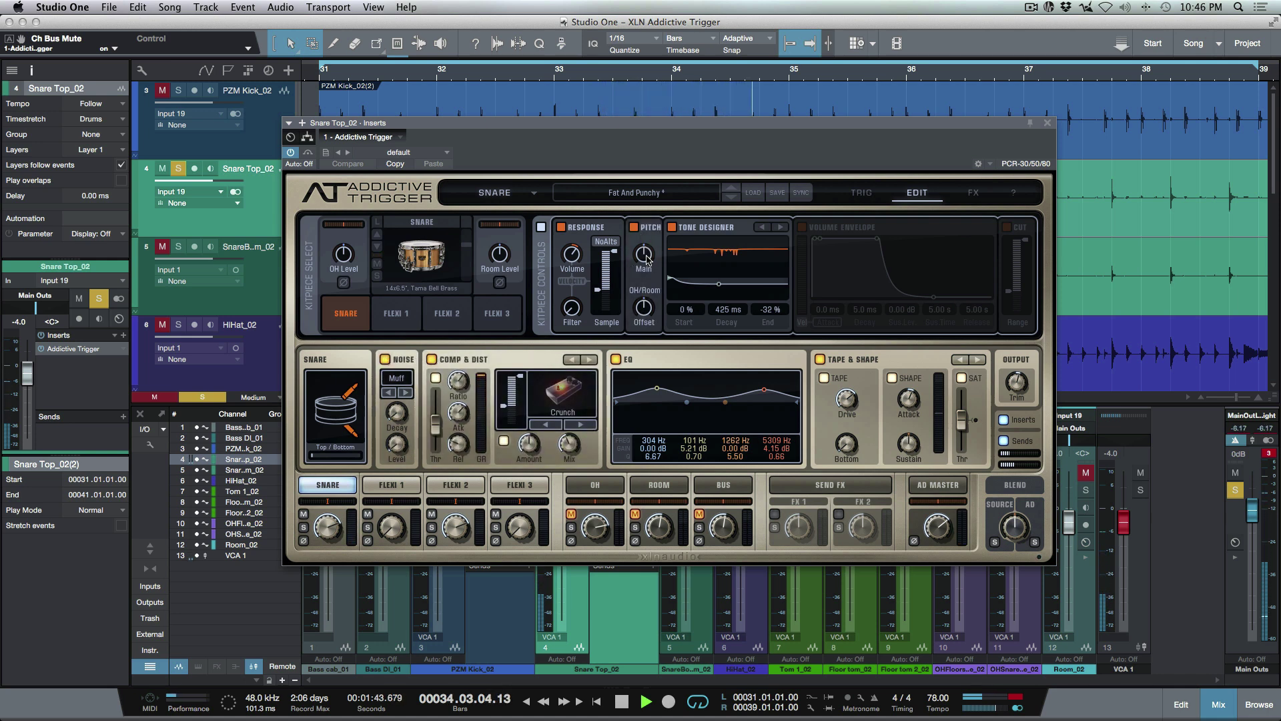
left_click_drag(643, 253, 649, 216)
left_click(634, 227)
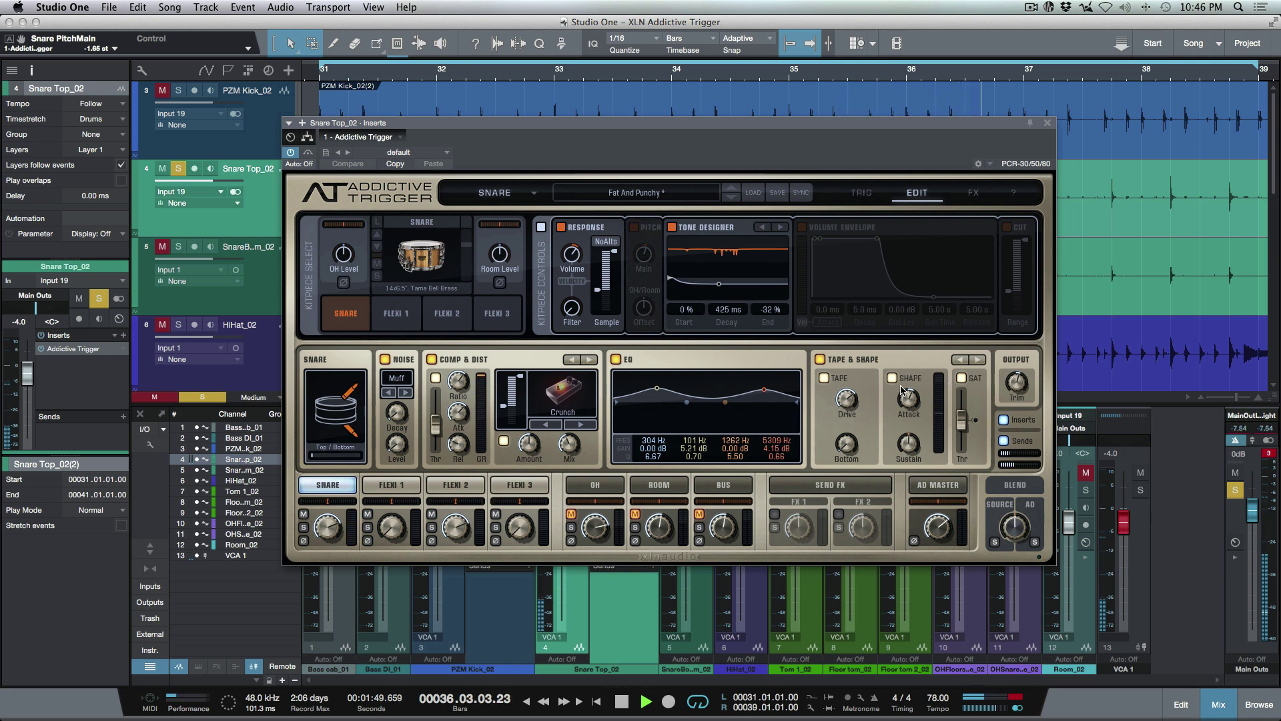
Step: Unmute the snare's overhead, room and bus channels, with room level at about -12.4 dB
mouse_move(914, 397)
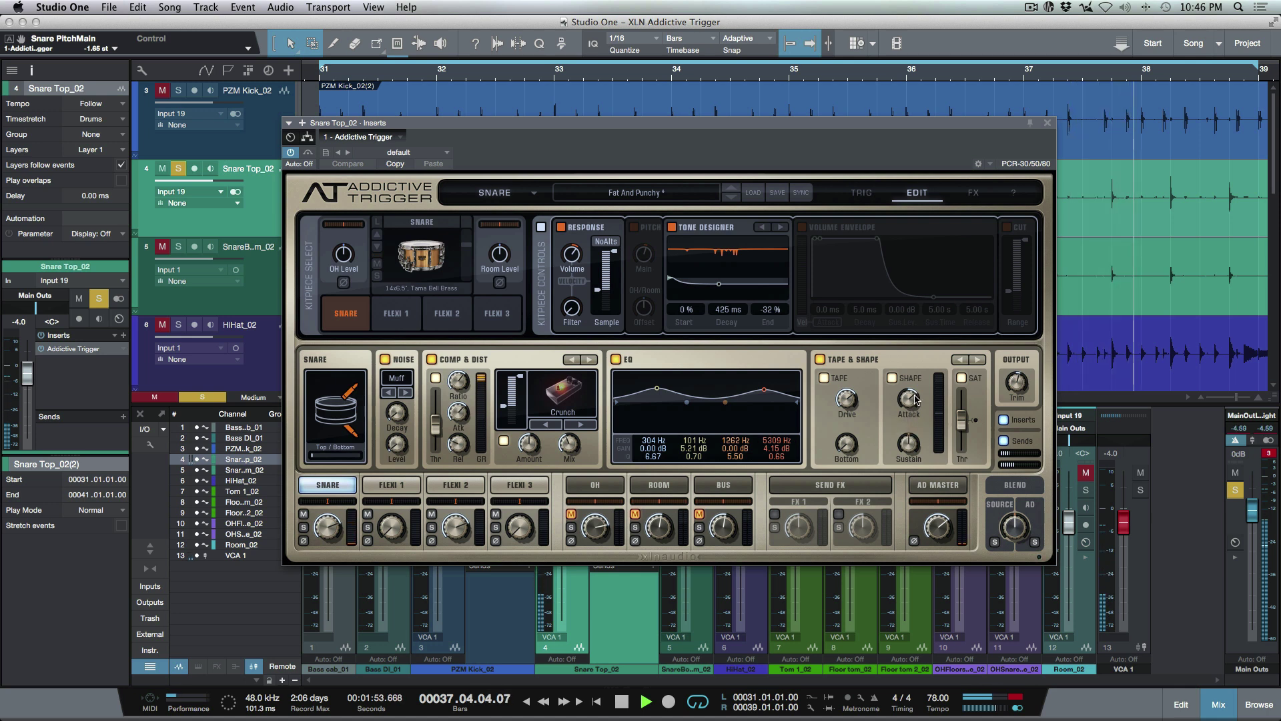
key("space")
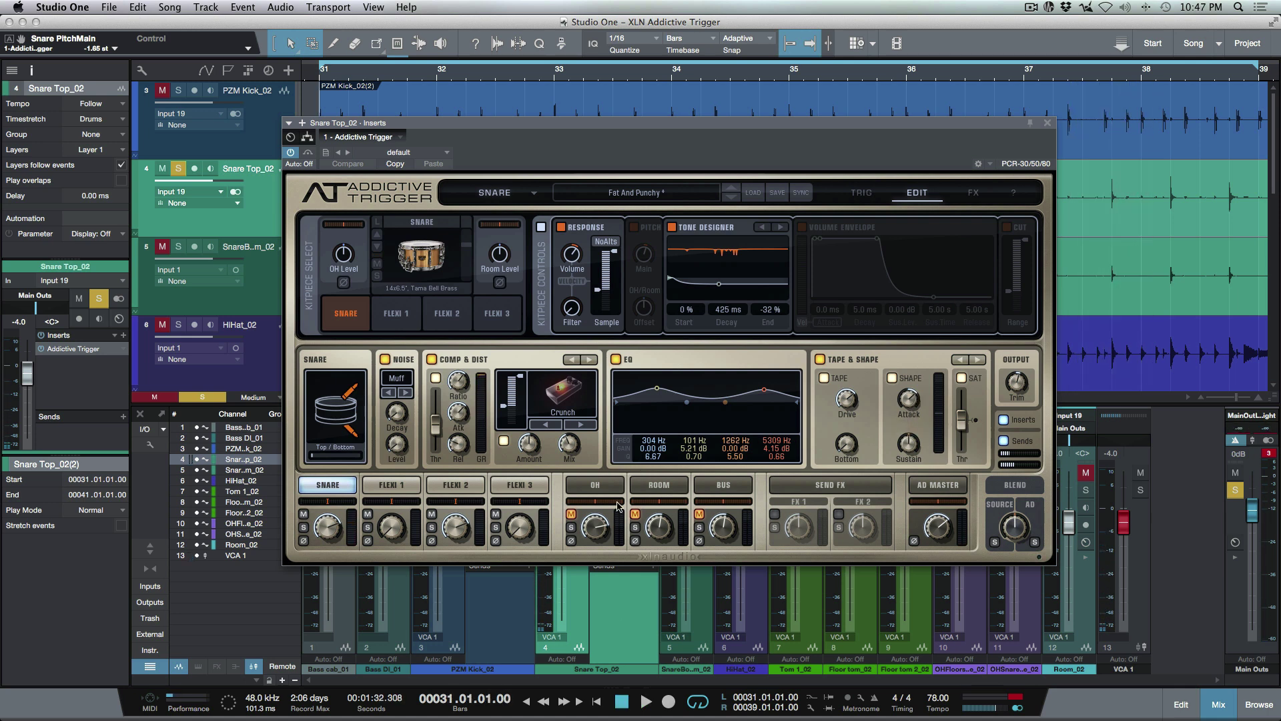
left_click(571, 515)
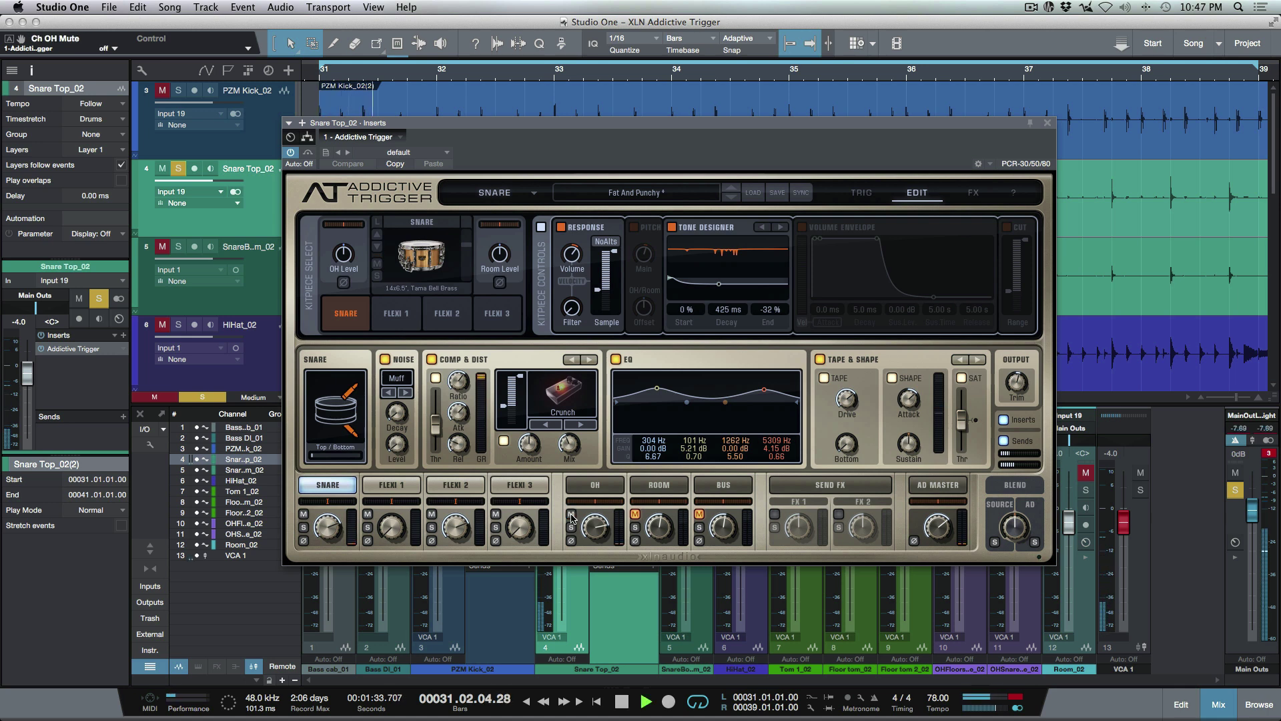
left_click(636, 514)
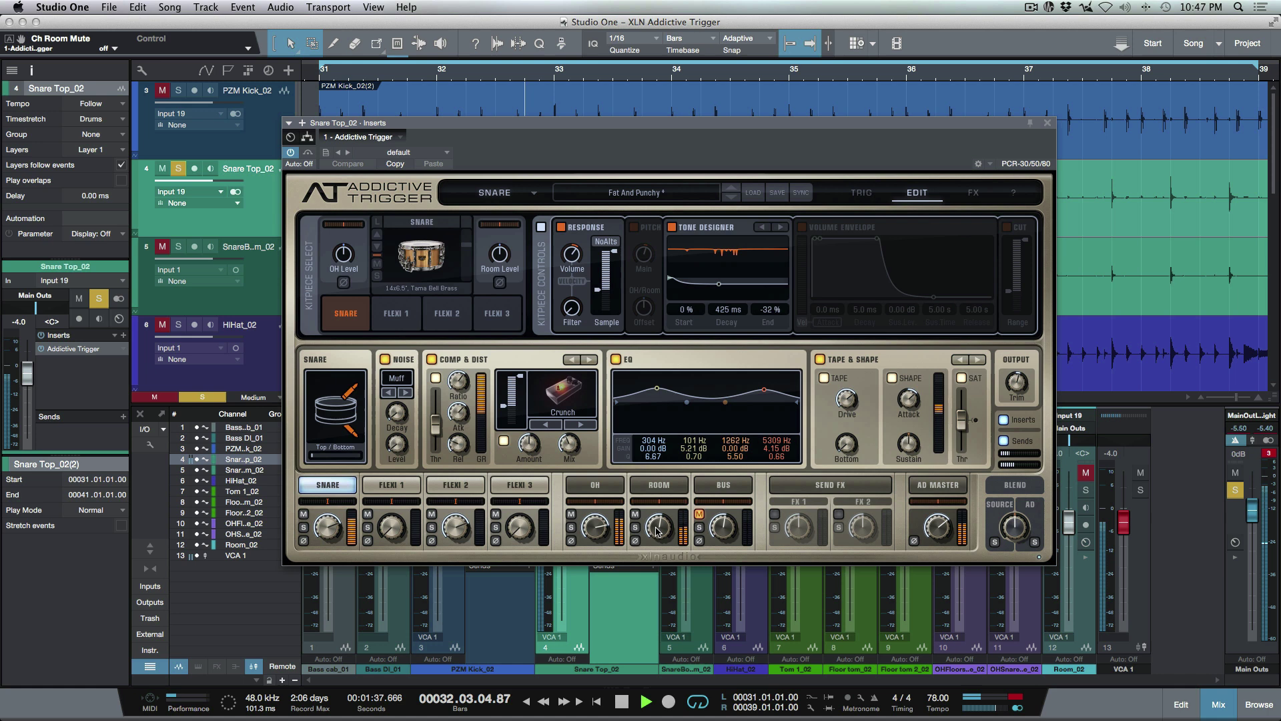
left_click_drag(658, 527, 712, 524)
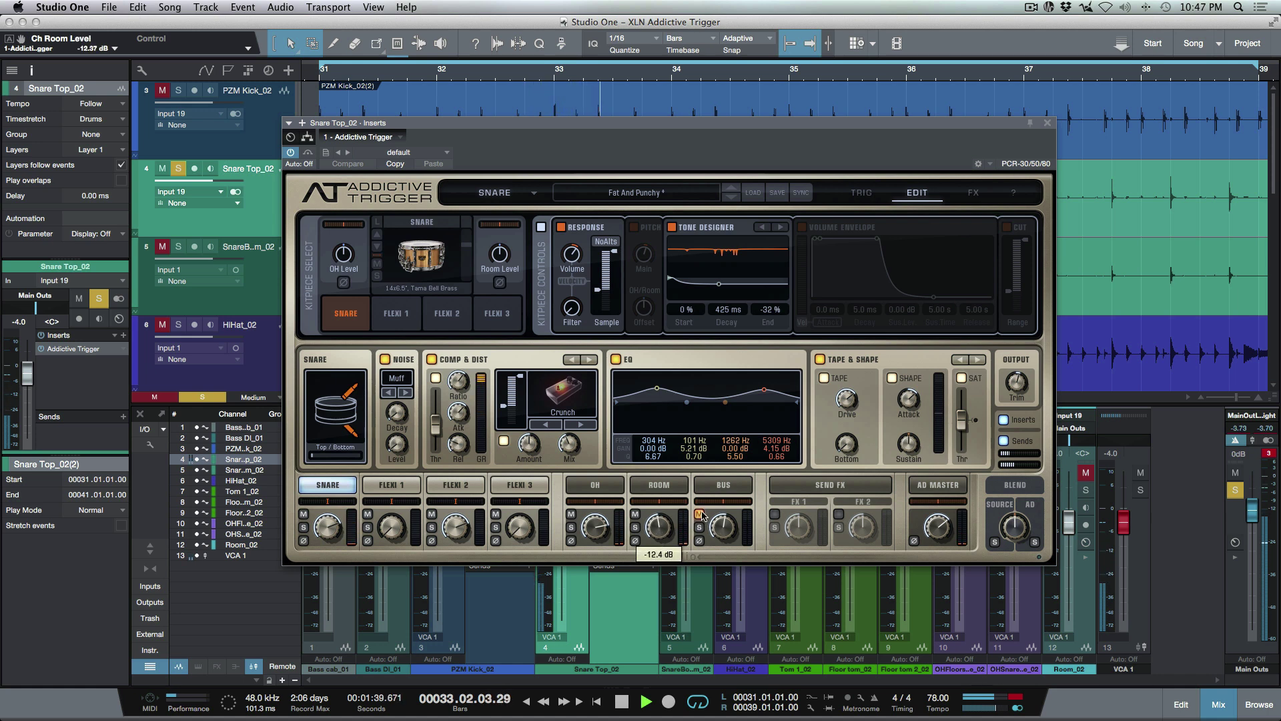
left_click(700, 514)
mouse_move(721, 529)
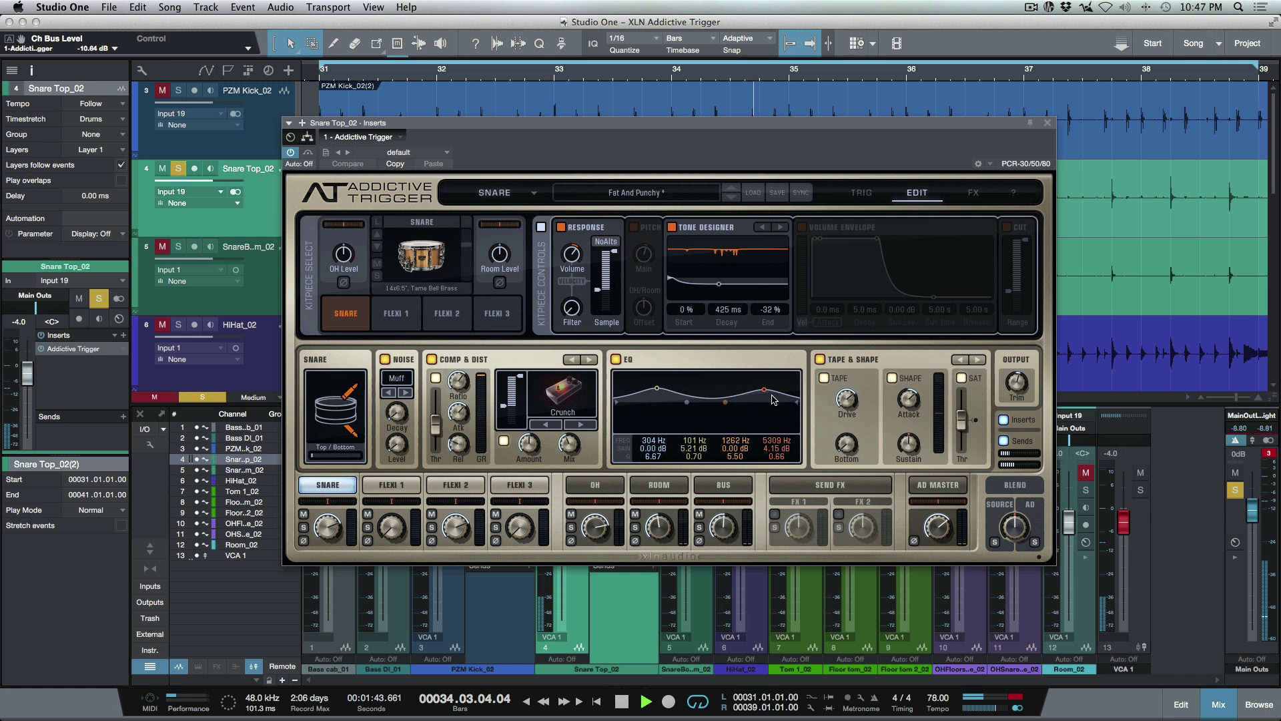
key("space")
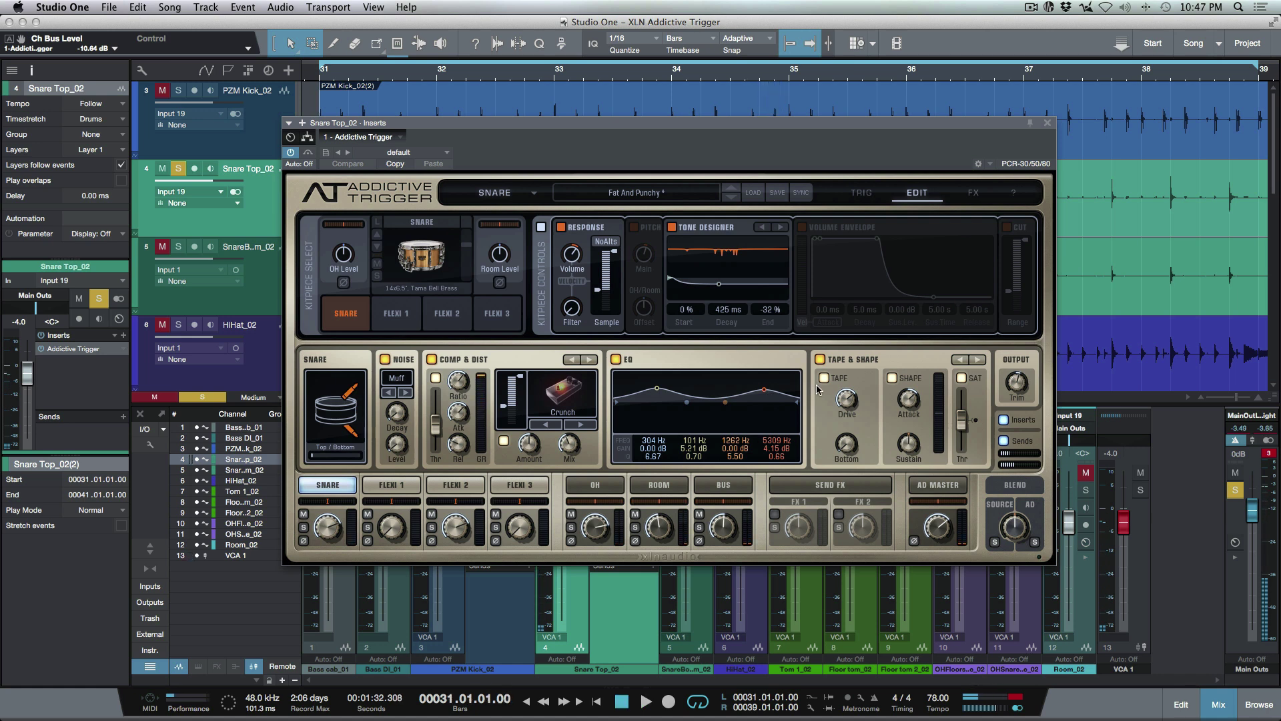
Step: Unsolo Snare Top_02, then A/B the blend and plugin bypass, settling the blend at about -16%
key("s")
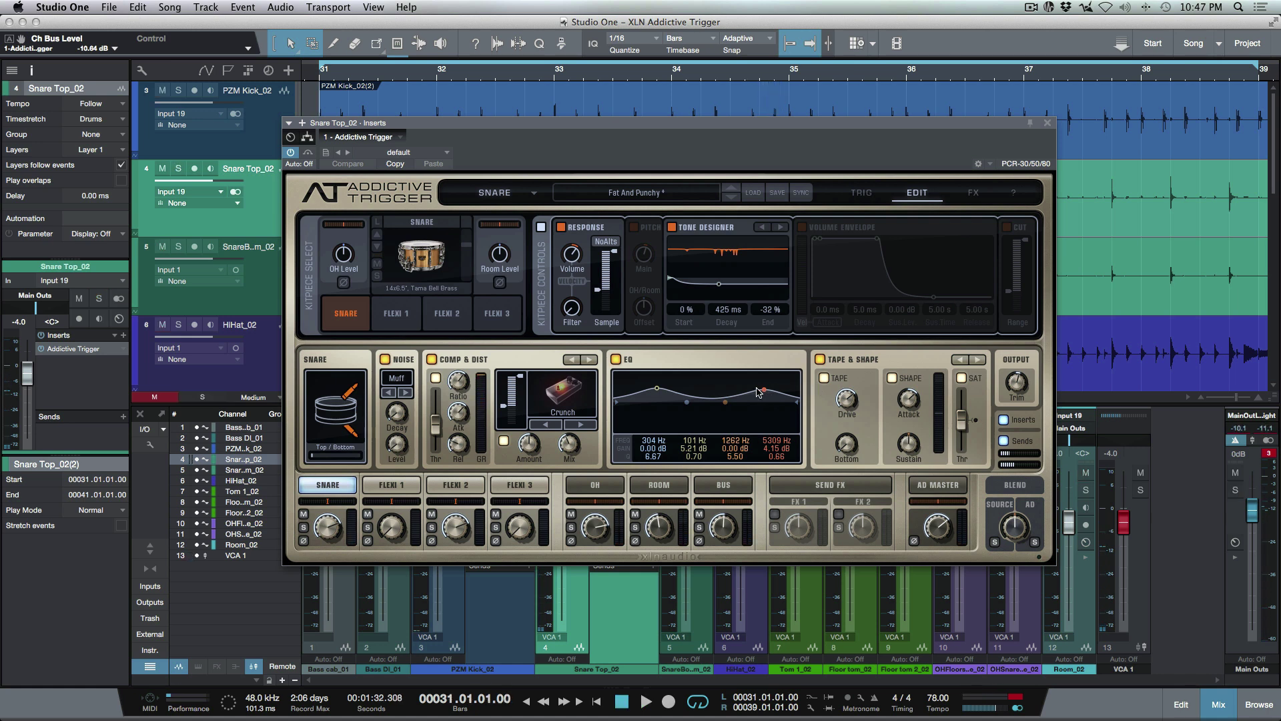
left_click_drag(1019, 526, 1009, 693)
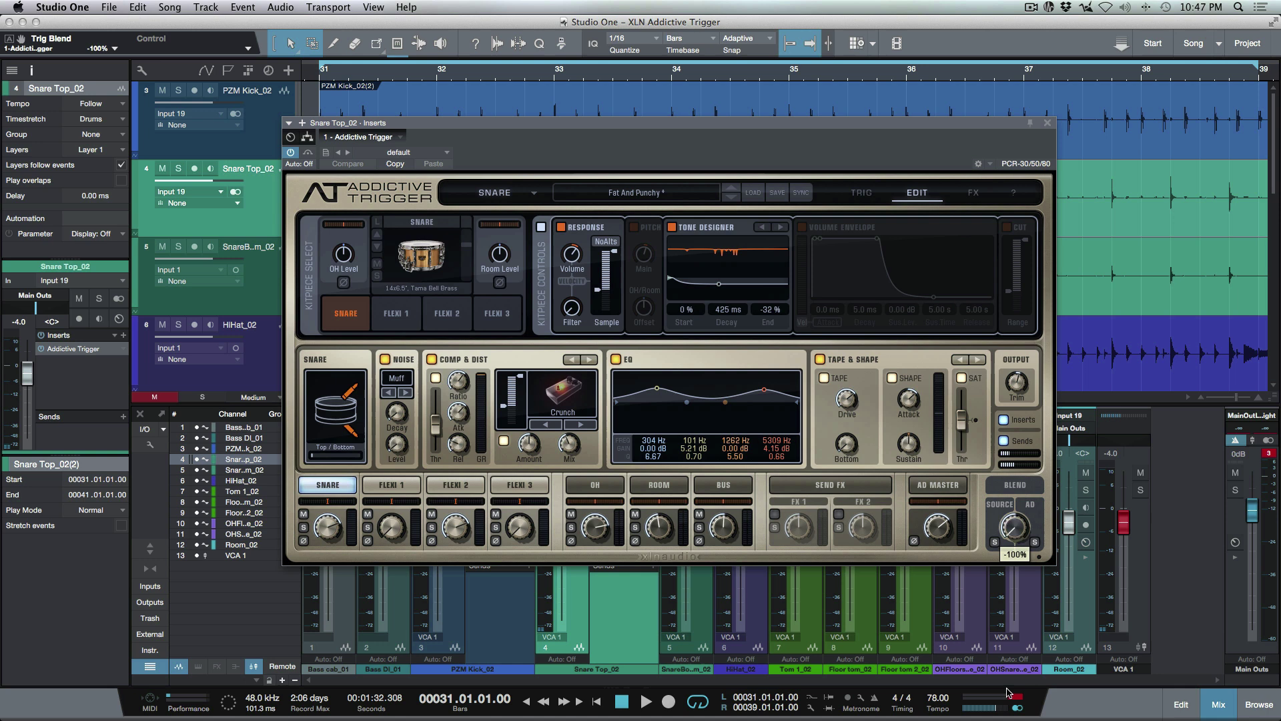
left_click_drag(1007, 528, 1010, 564)
key("space")
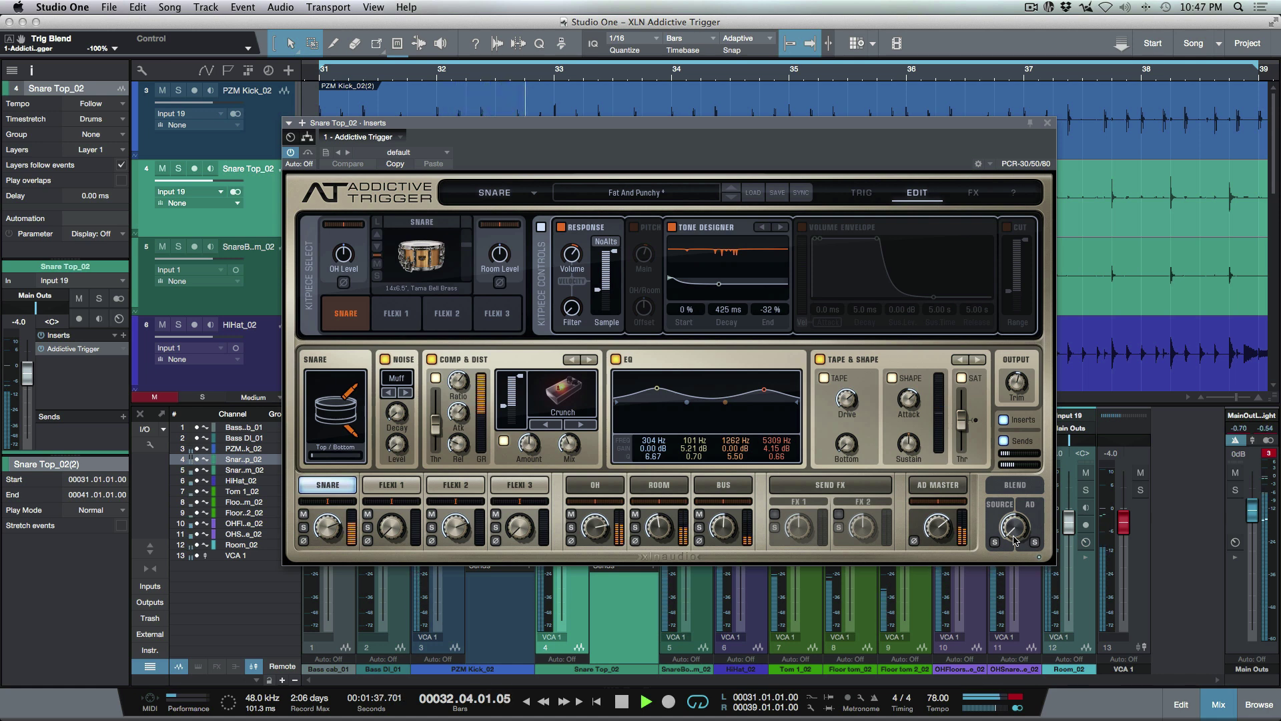
left_click_drag(1014, 539, 1019, 466)
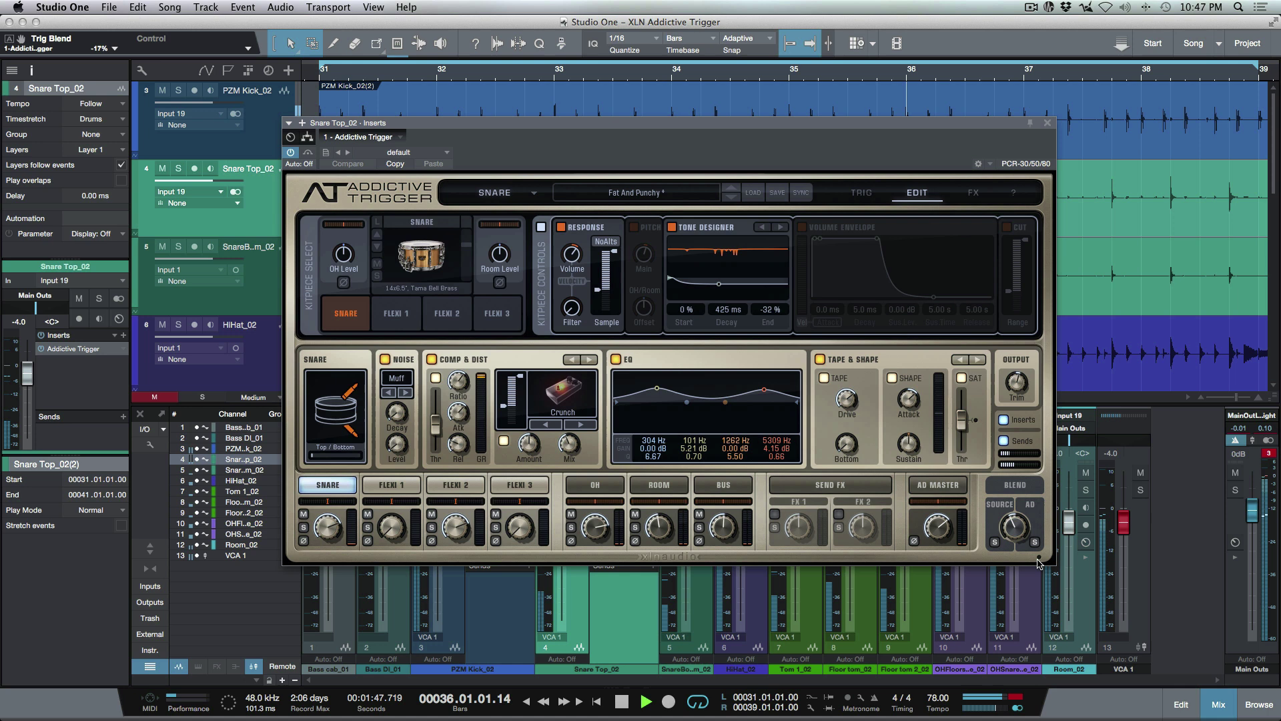
left_click(307, 153)
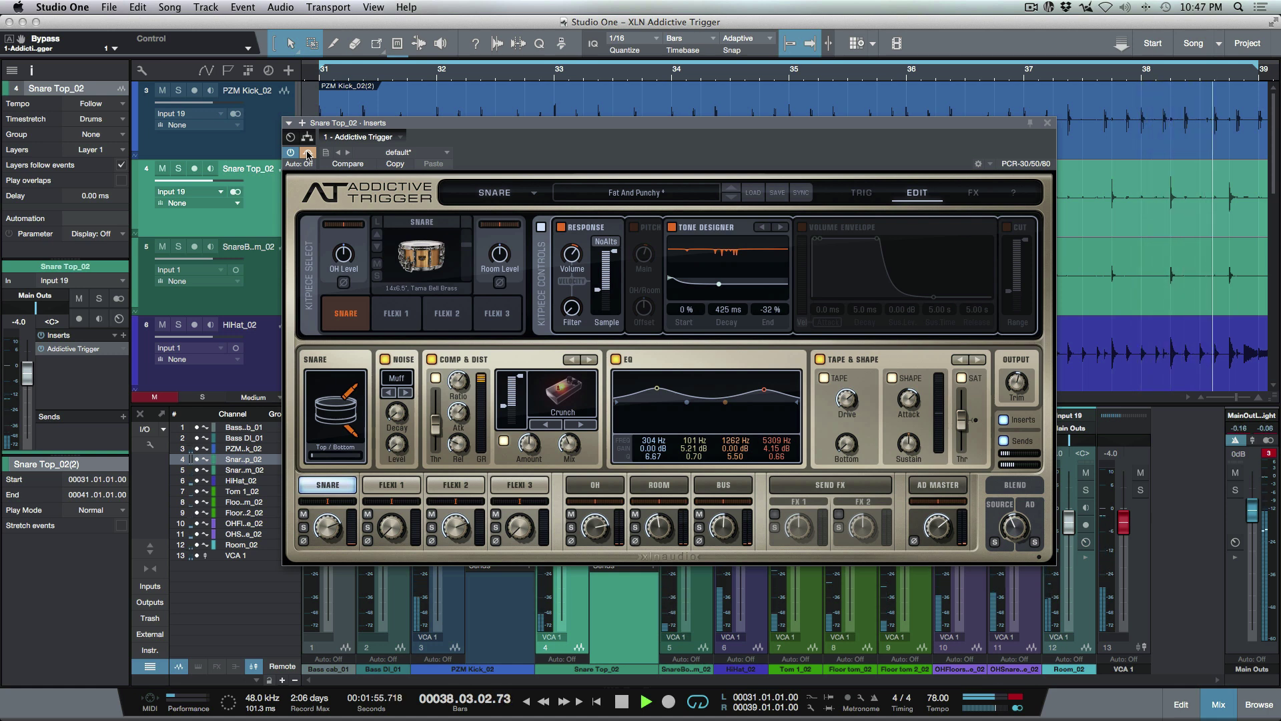
left_click(307, 153)
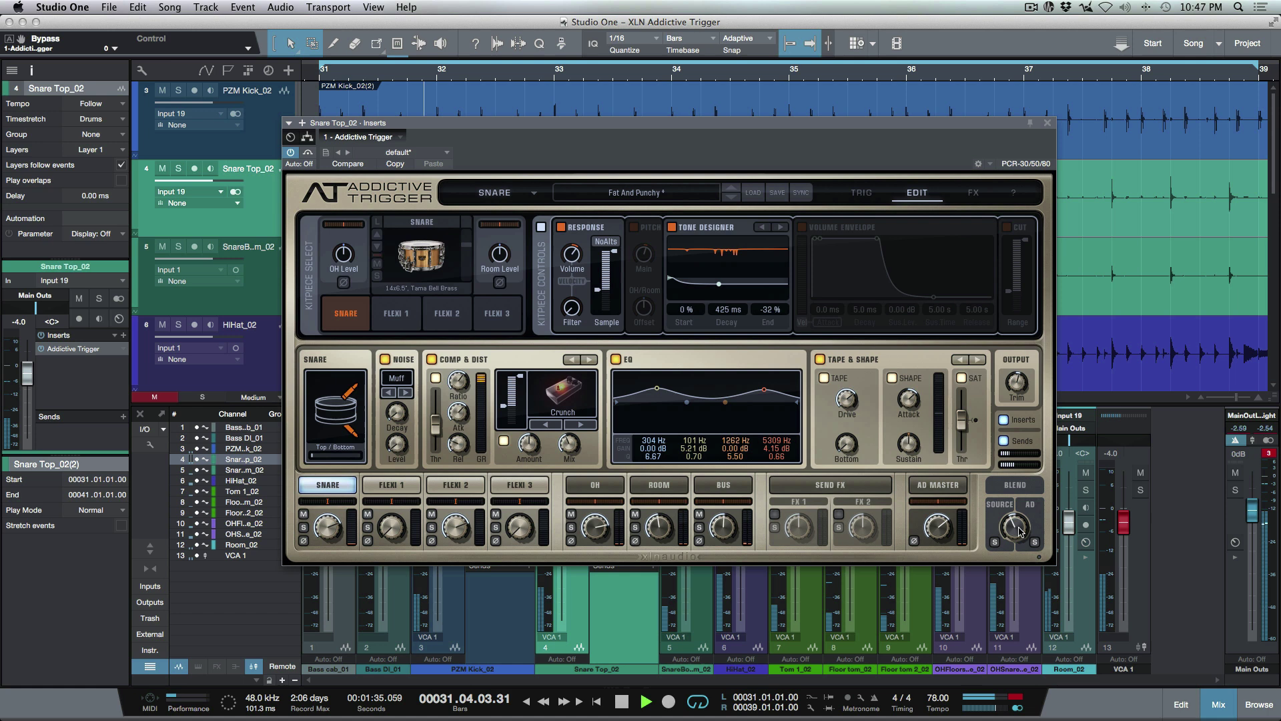
left_click_drag(1013, 524, 1018, 530)
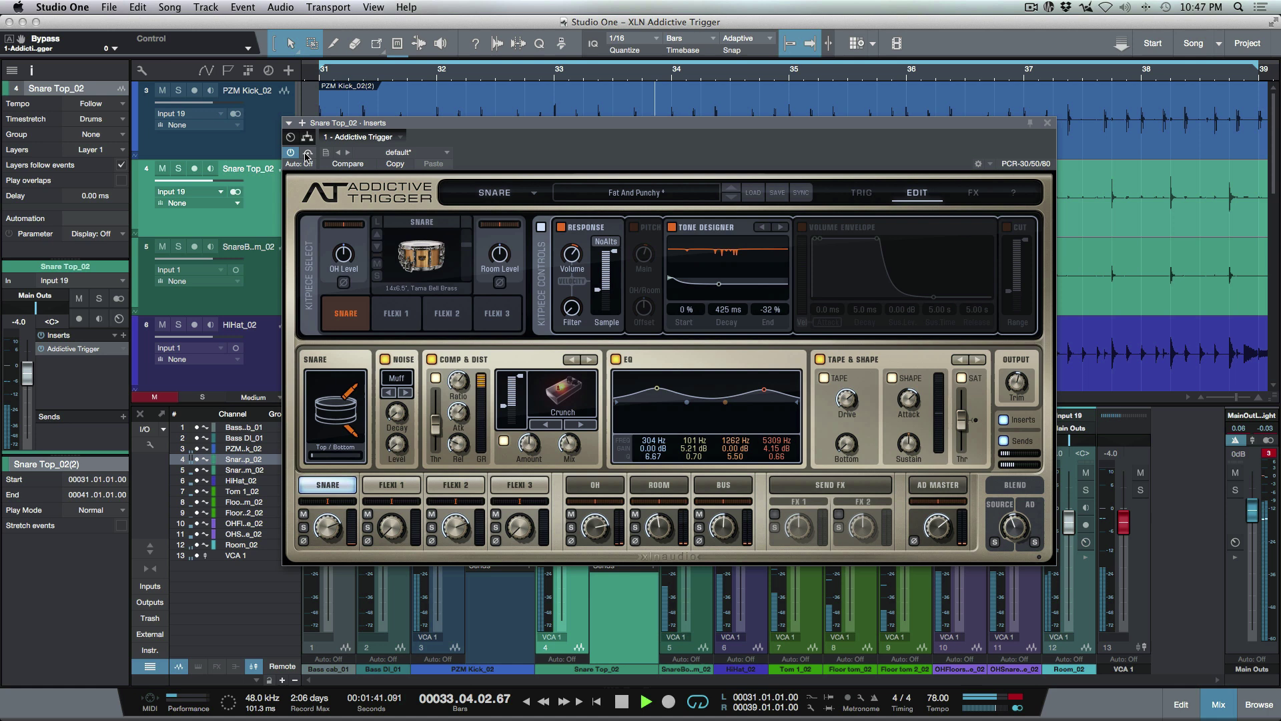
key("space")
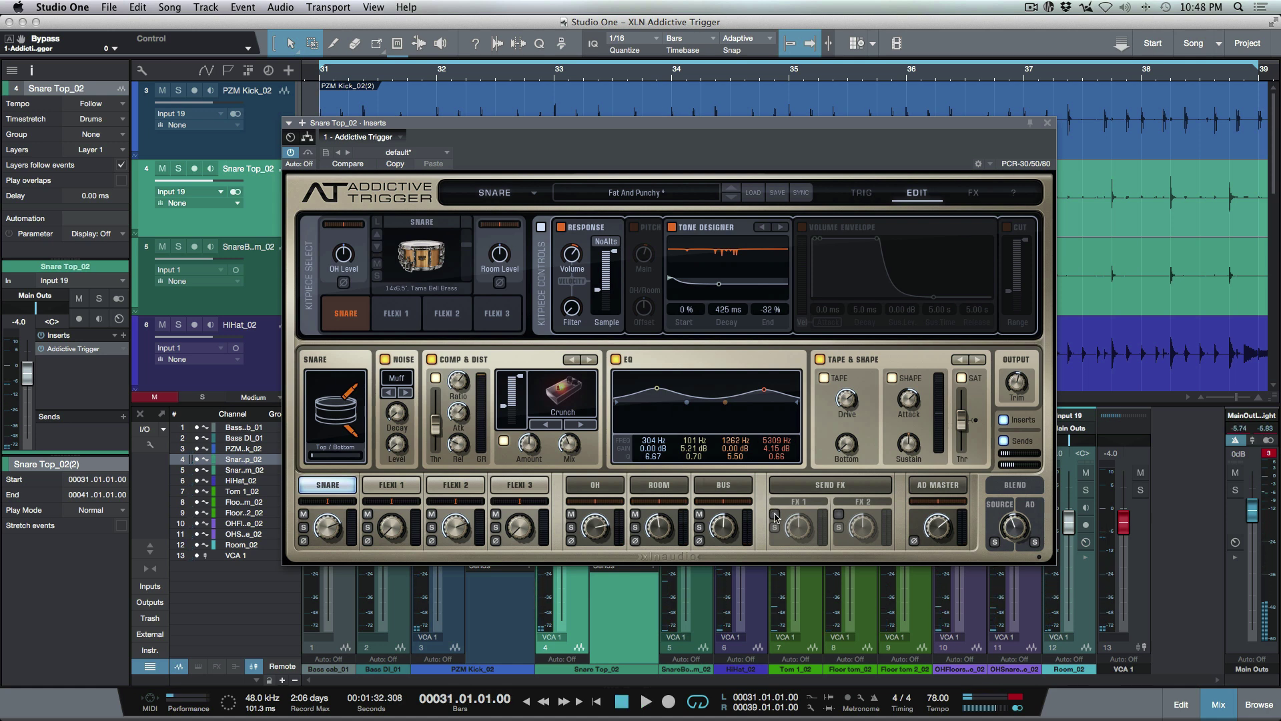
Step: Solo Snare Top_02, switch on the FX 1 send and solo the triggered sample output
key("s")
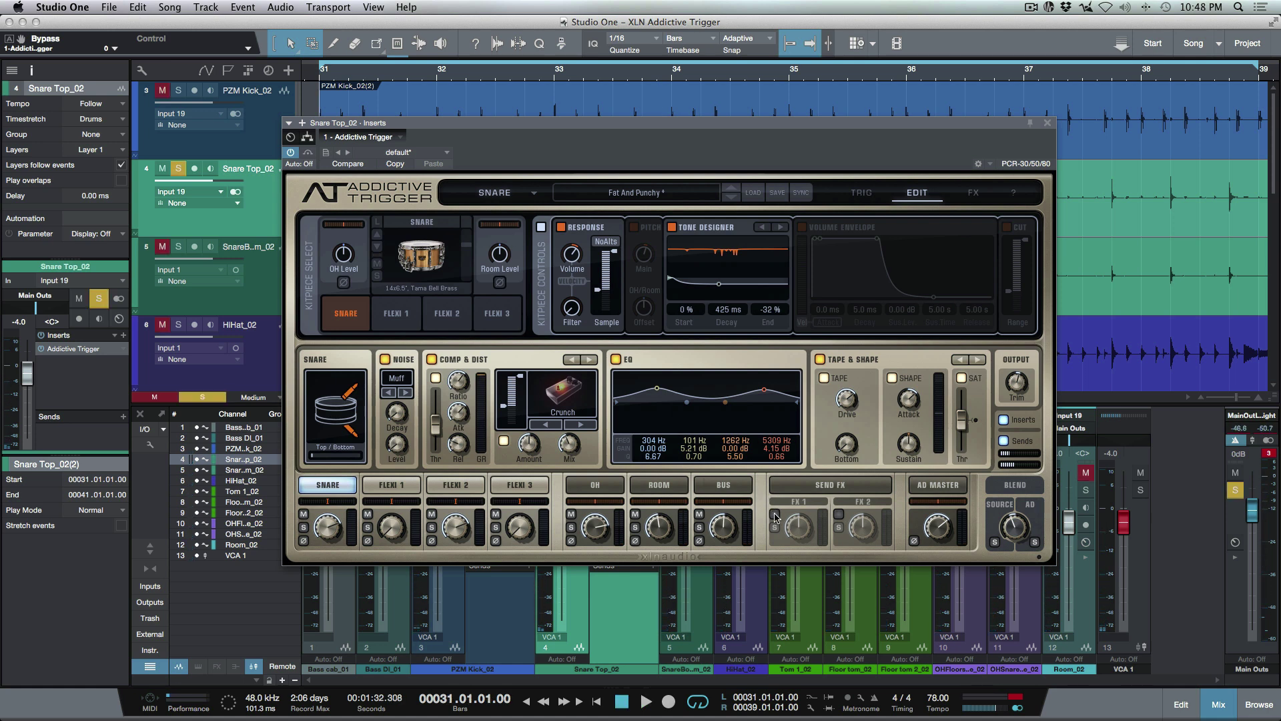
left_click(774, 515)
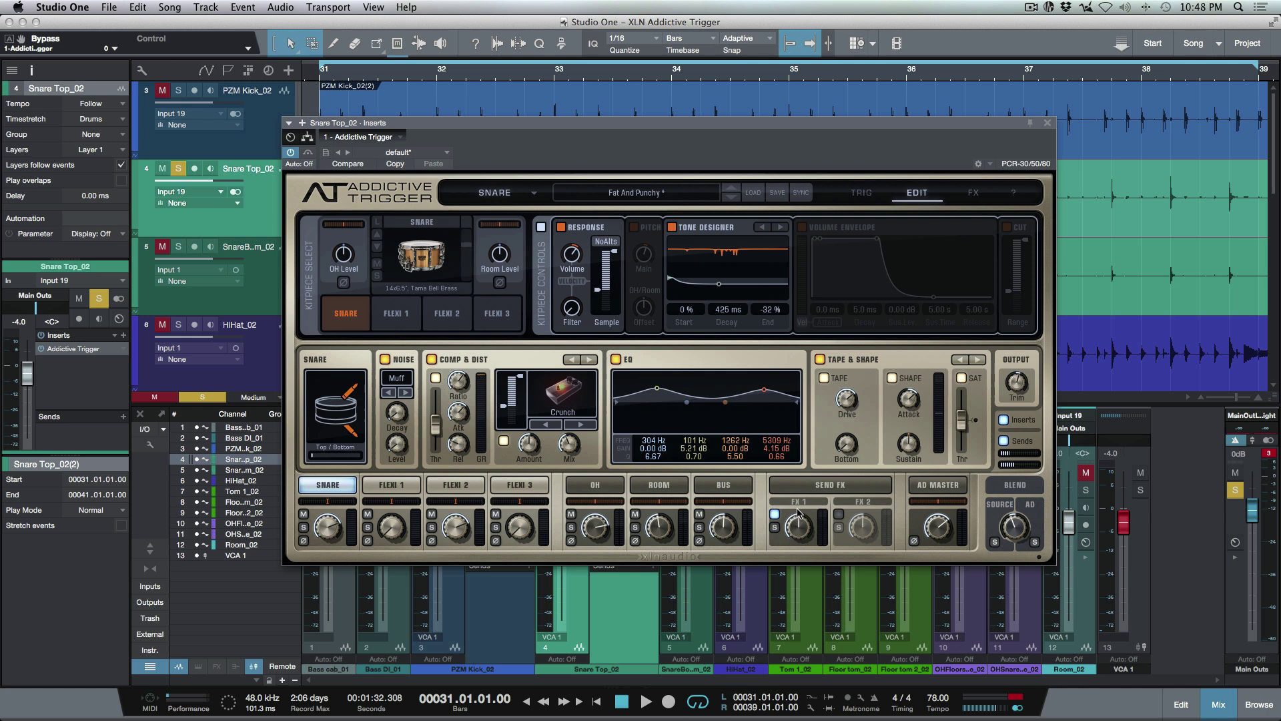
key("space")
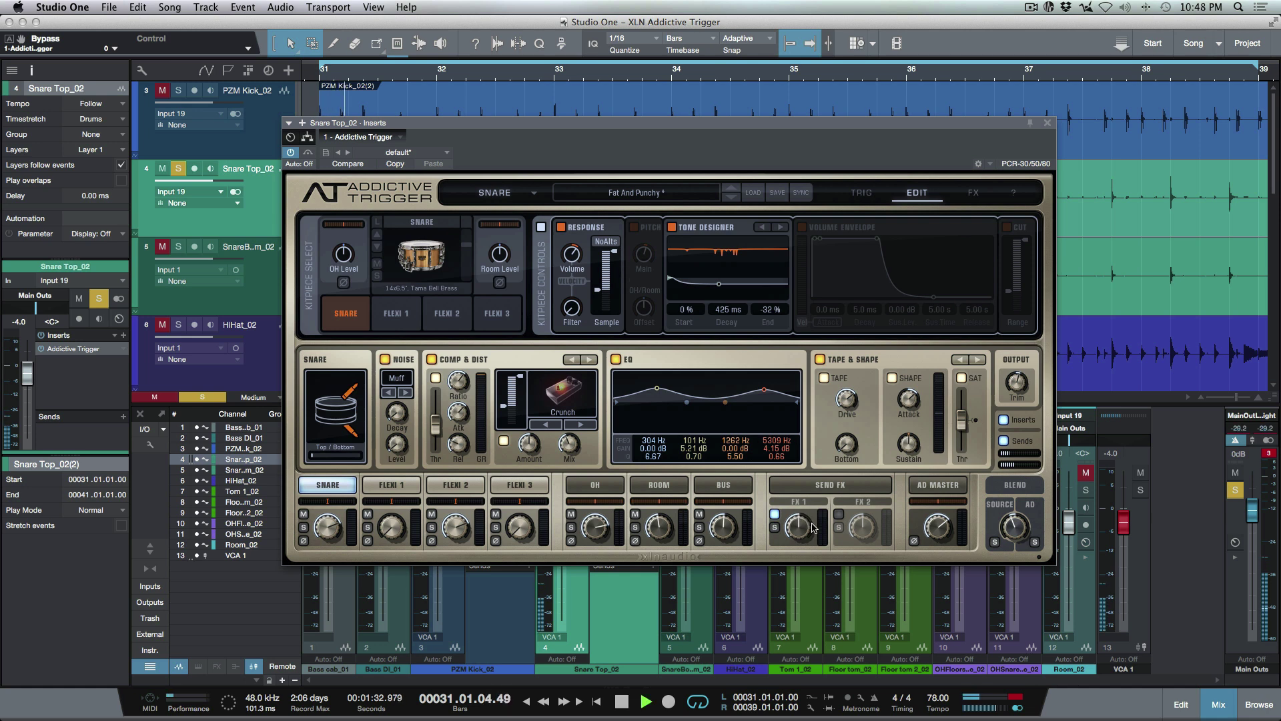
left_click(1035, 541)
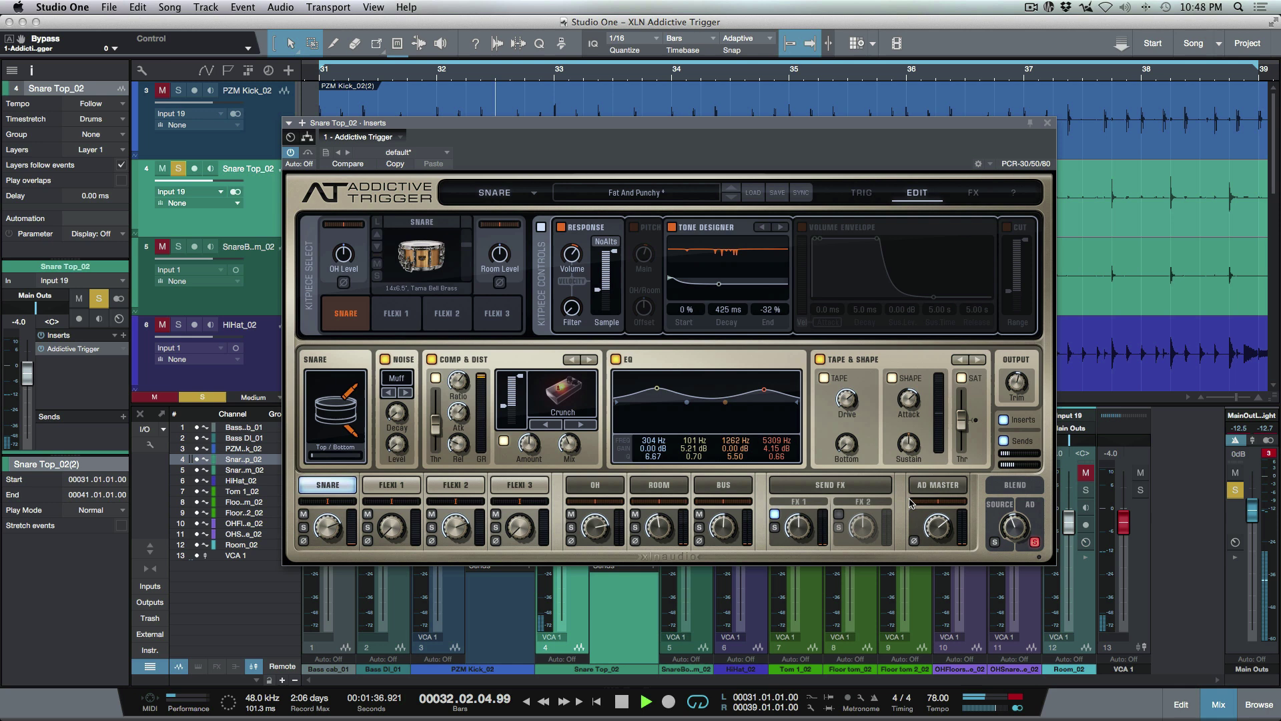
Step: On the send effects page, enable FX 2 and raise the FX1 reverb decay to 27%
left_click(851, 487)
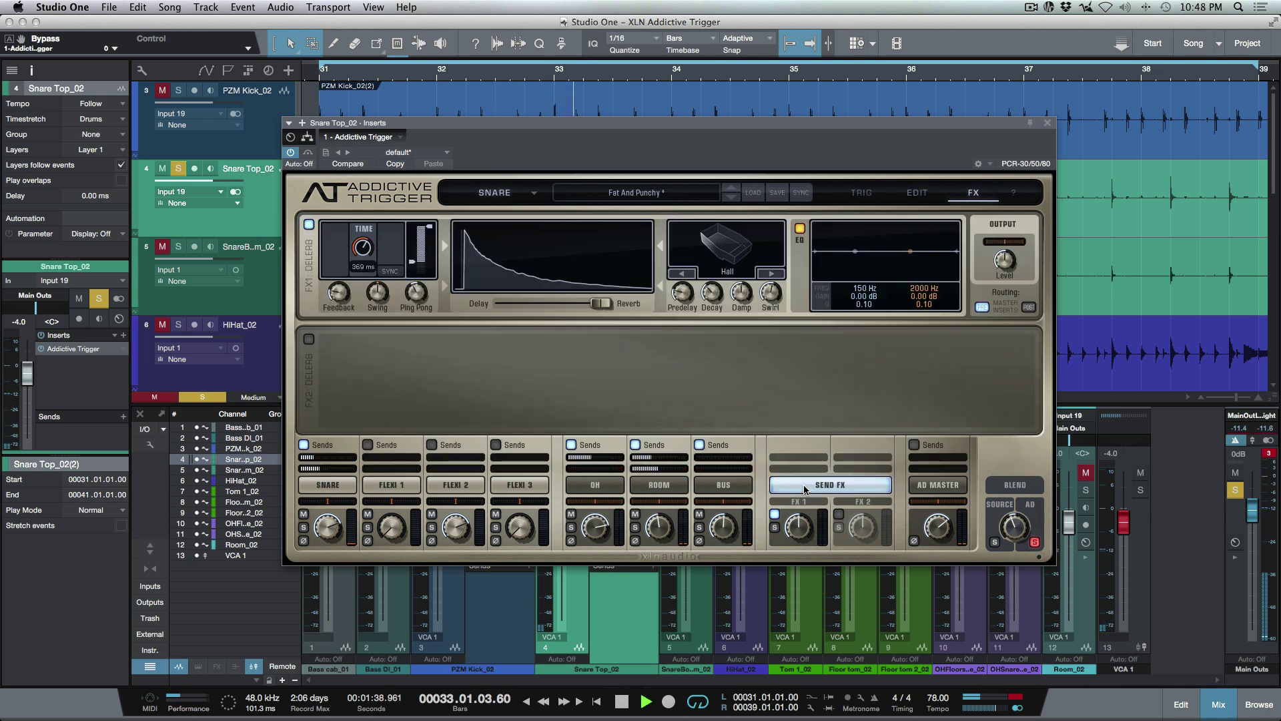
left_click(840, 514)
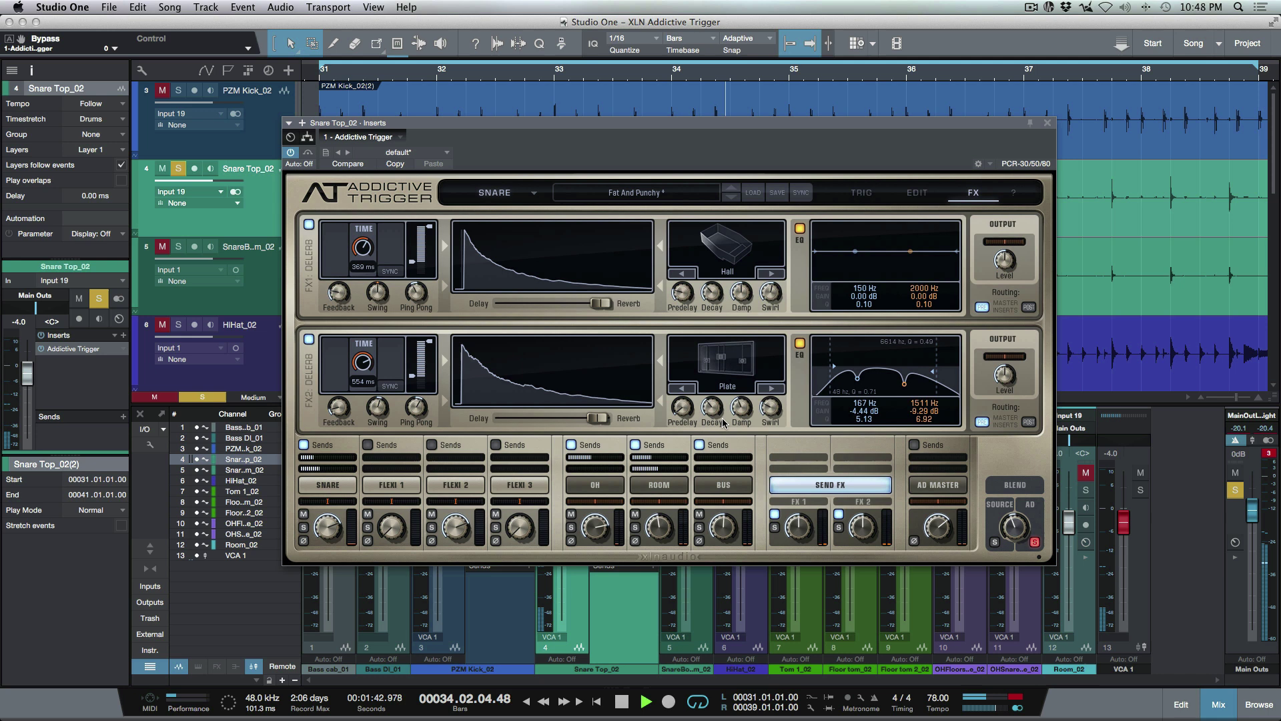
mouse_move(724, 446)
mouse_move(712, 404)
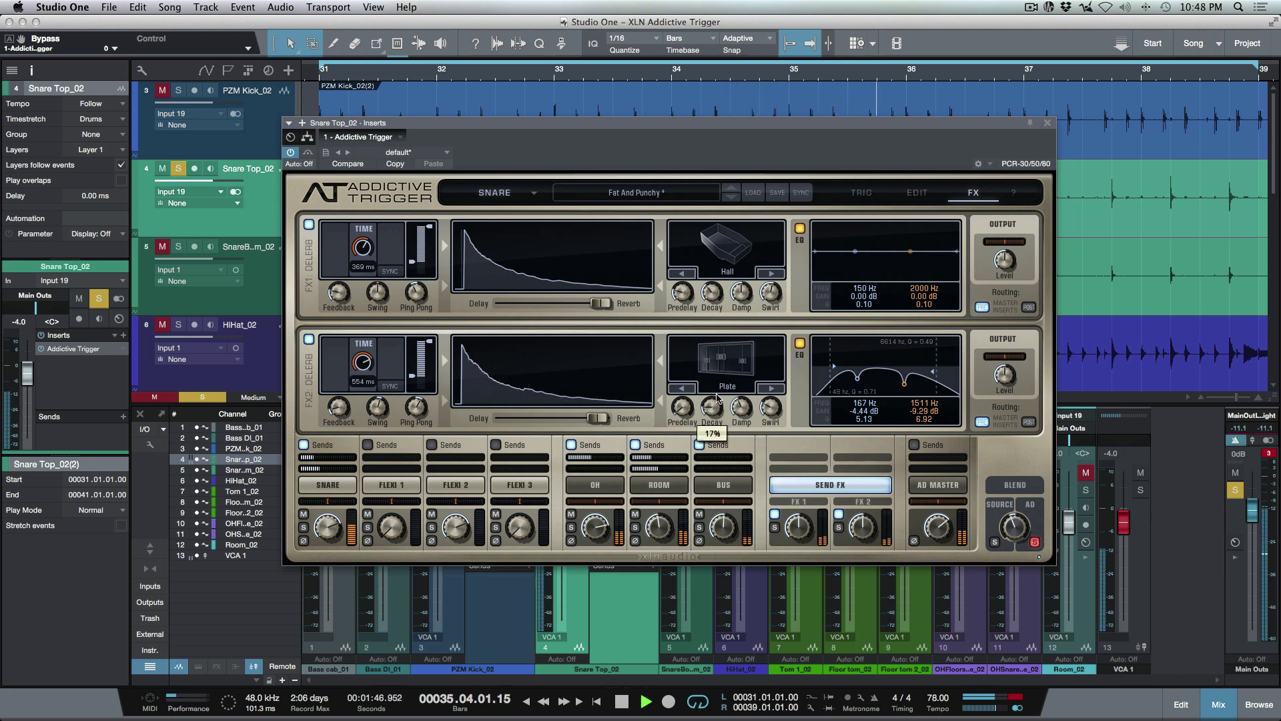
mouse_move(716, 295)
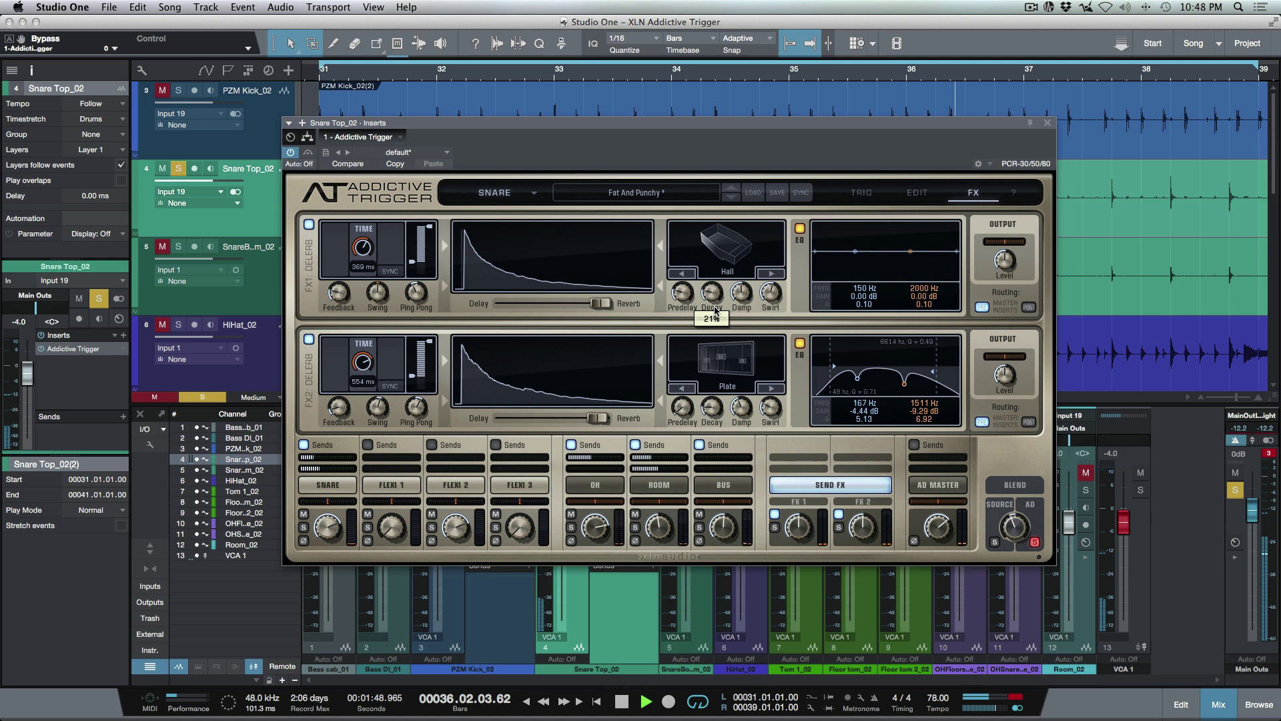
left_click_drag(715, 307, 716, 304)
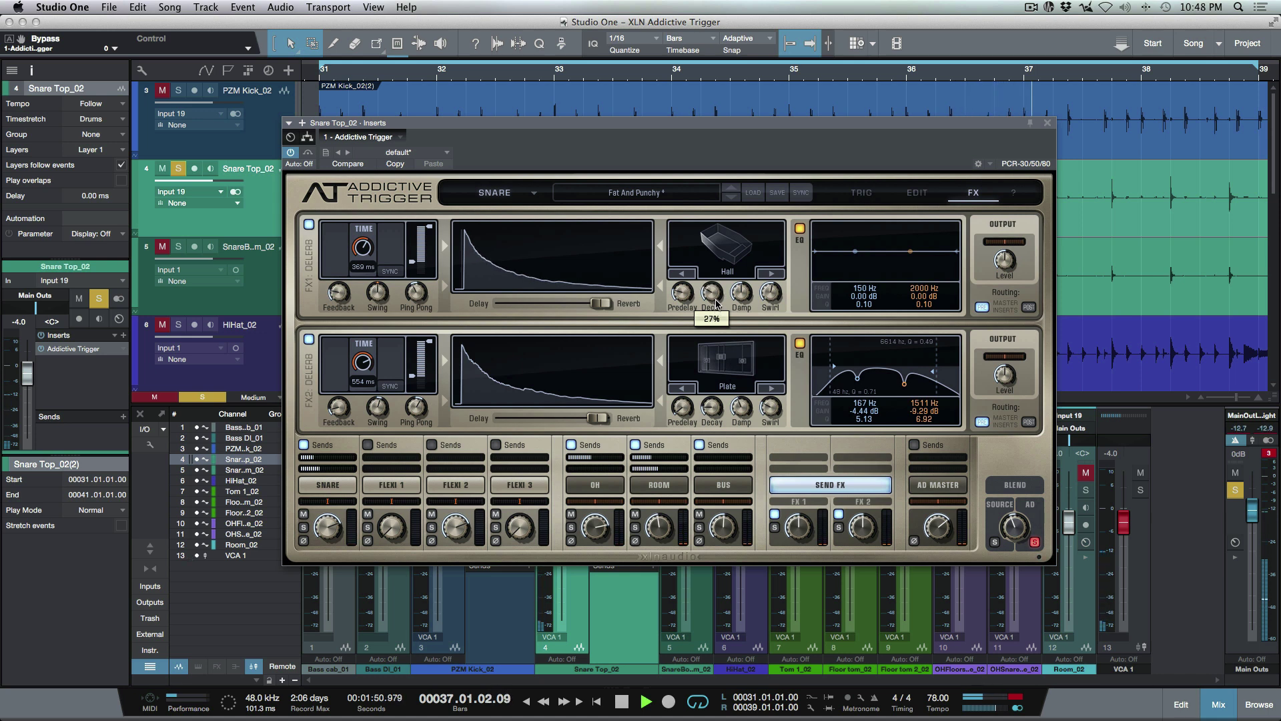
Step: Unsolo the triggered output and compare the trigger plugin bypassed and active, then stop playback
left_click(1035, 542)
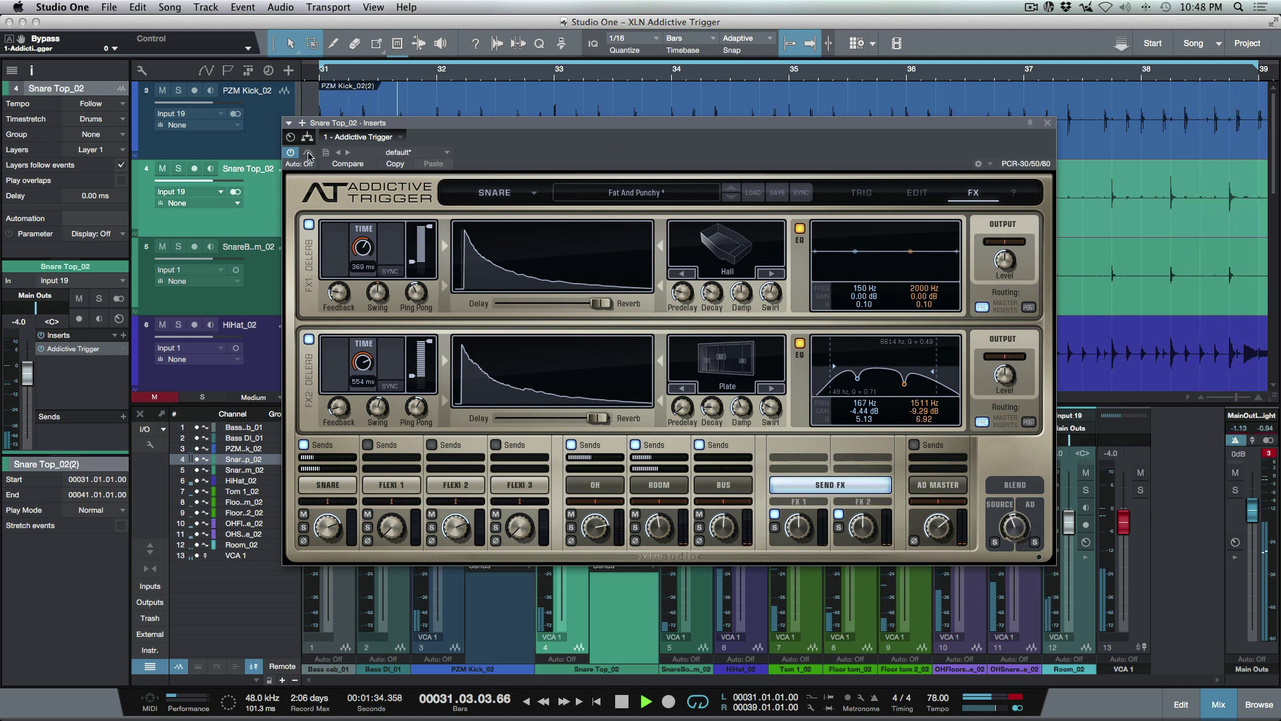
left_click(308, 154)
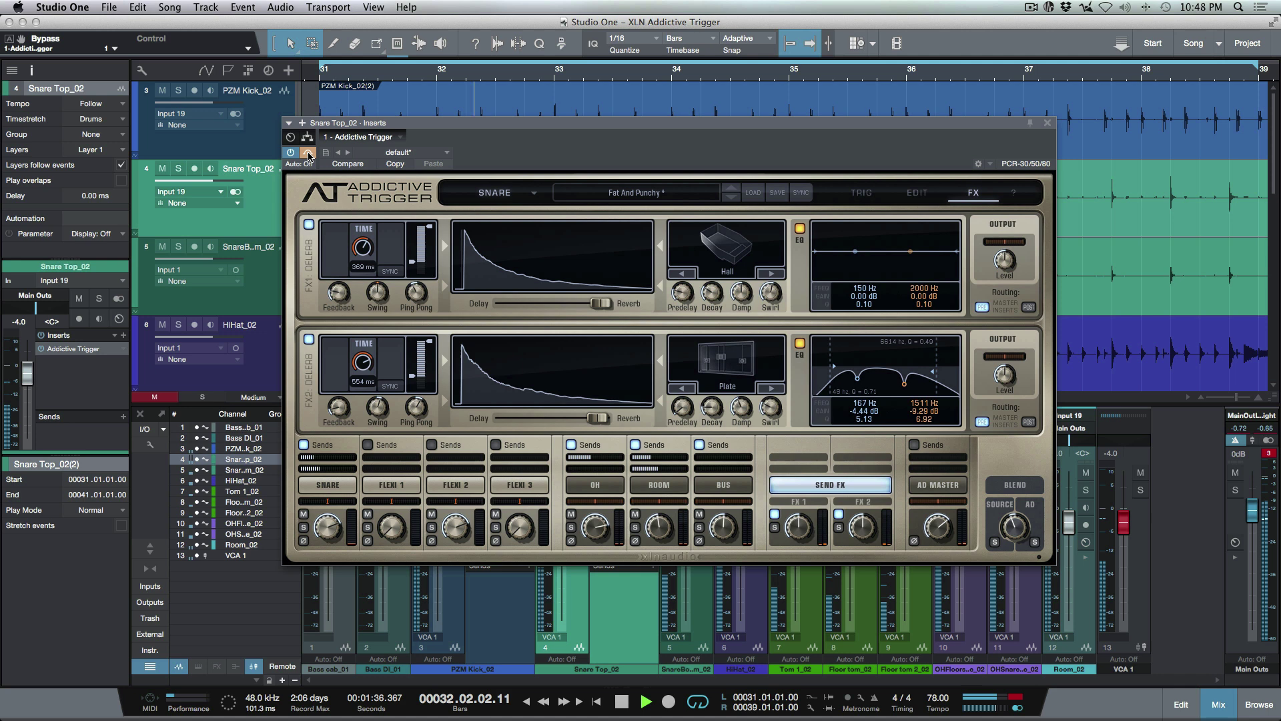
left_click(307, 153)
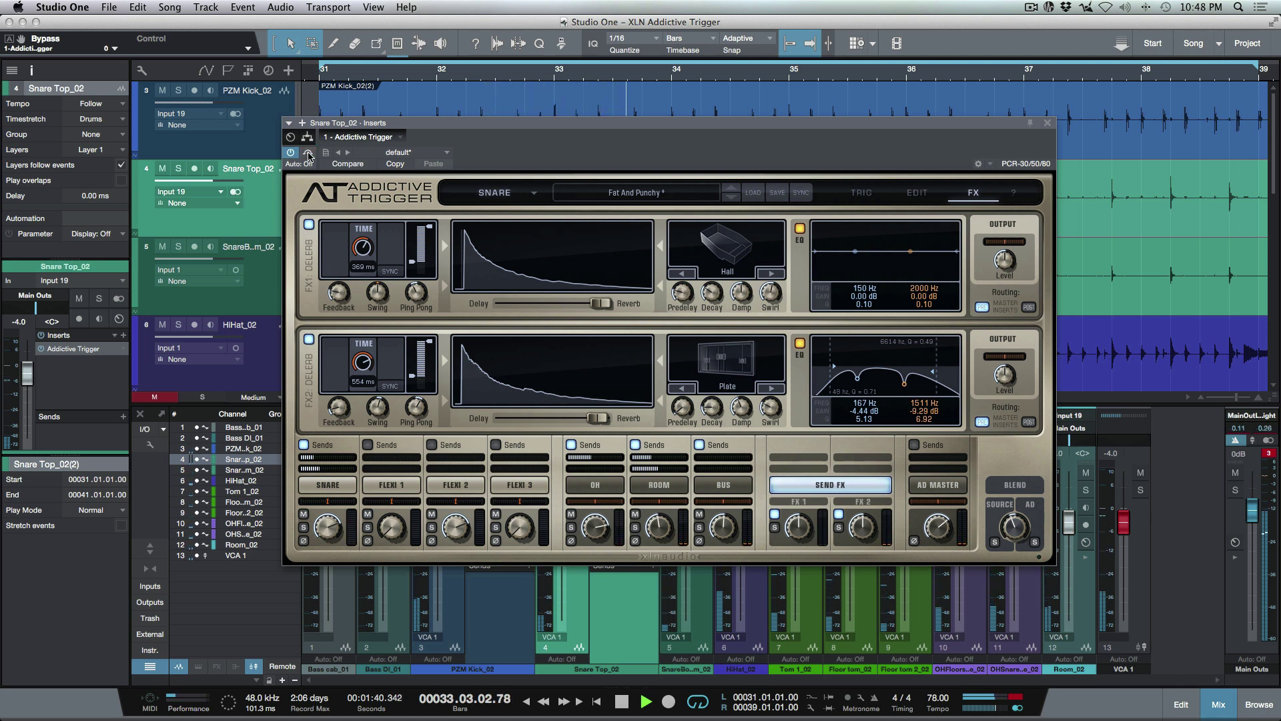
key("space")
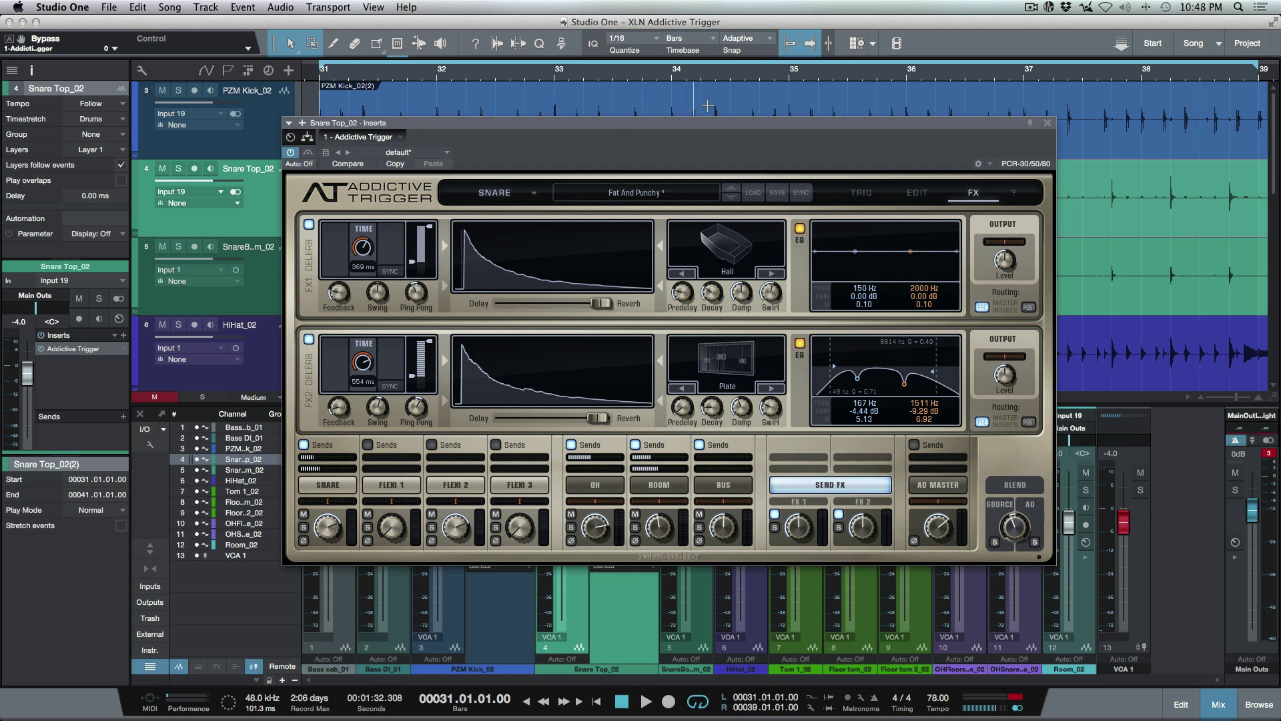
Step: On the TRIG page, solo Snare Top_02 and play the section to capture its detected hits
left_click(862, 192)
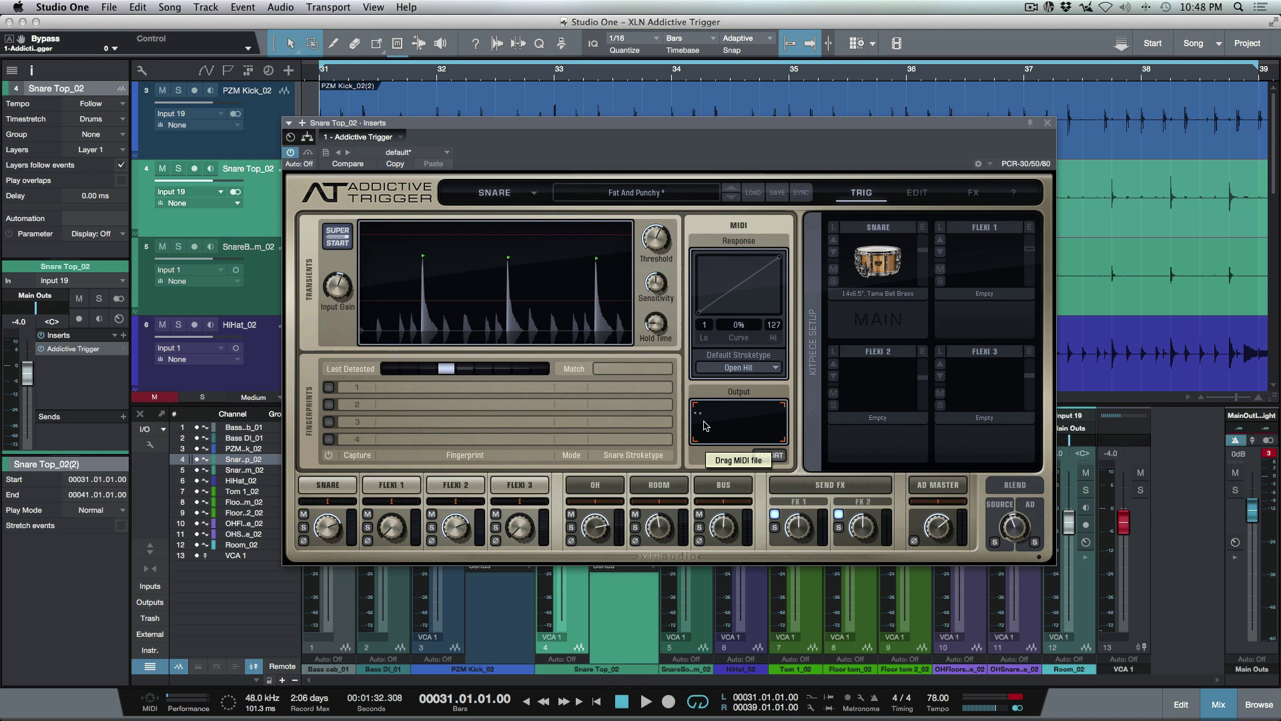
key("s")
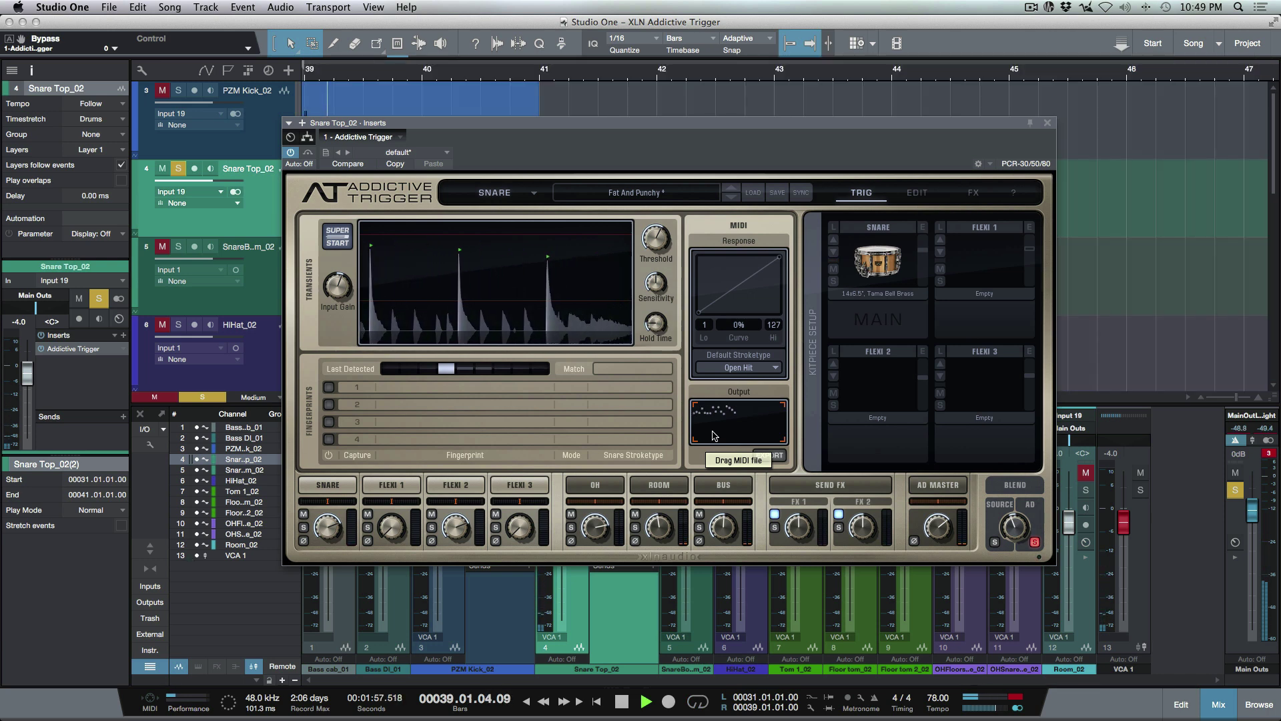
key("space")
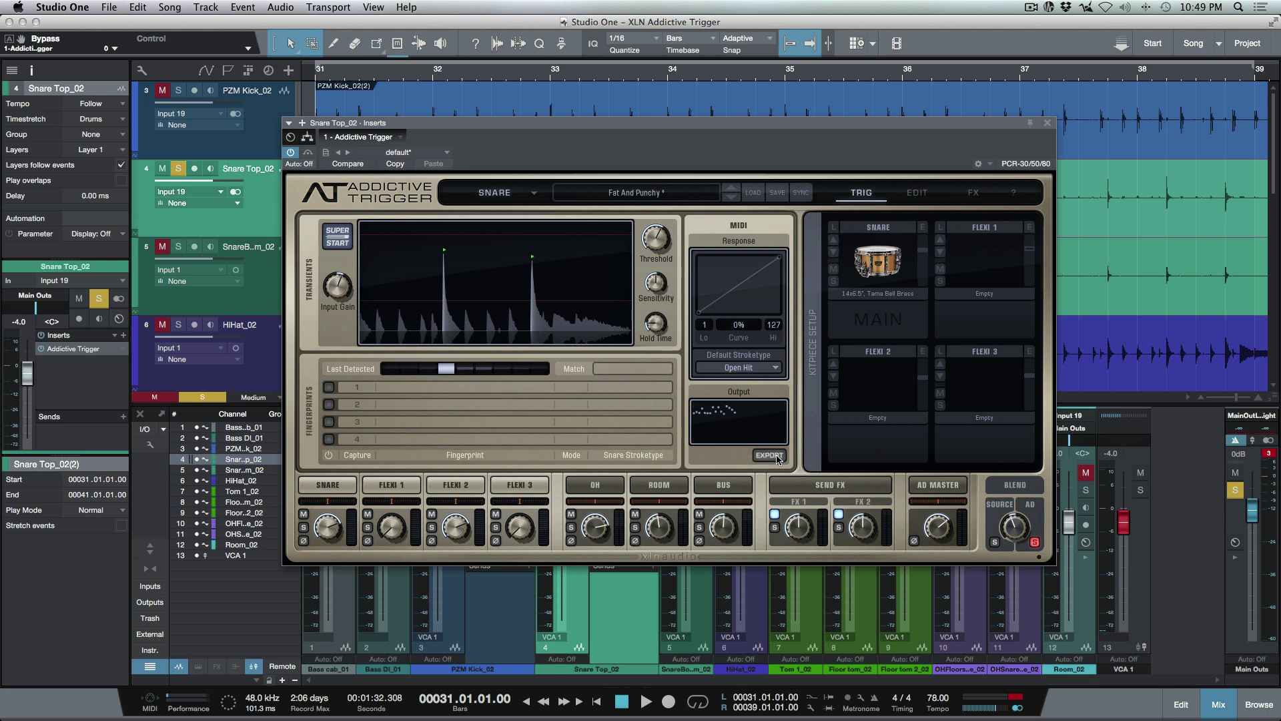
Step: In MIDI Export, choose the TT - EZ map preset for the detected snare hits
left_click(770, 455)
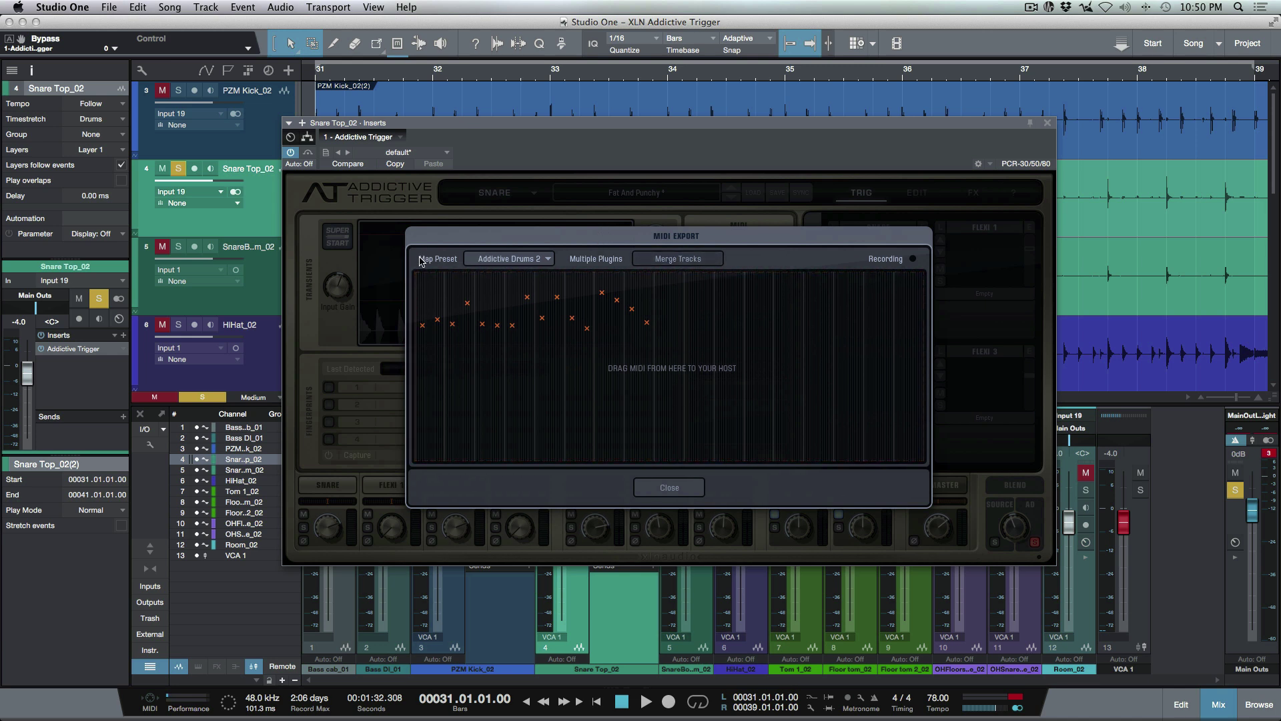
left_click(534, 261)
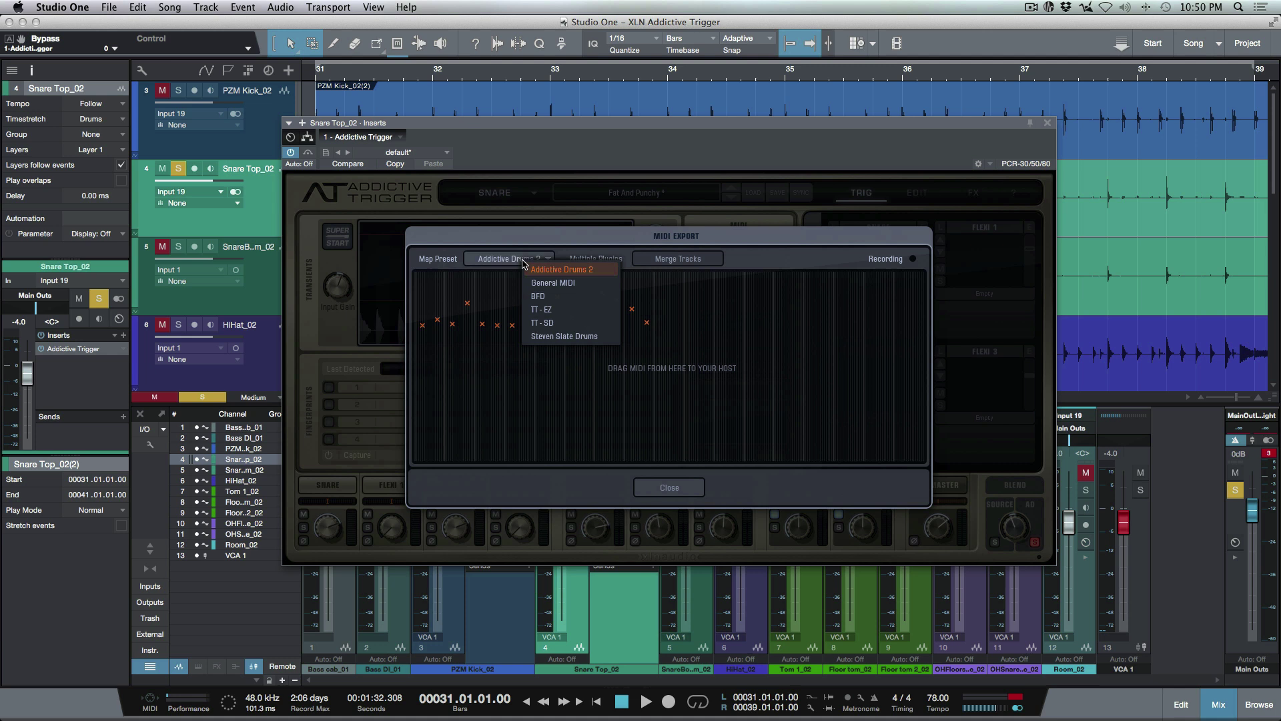
left_click(567, 316)
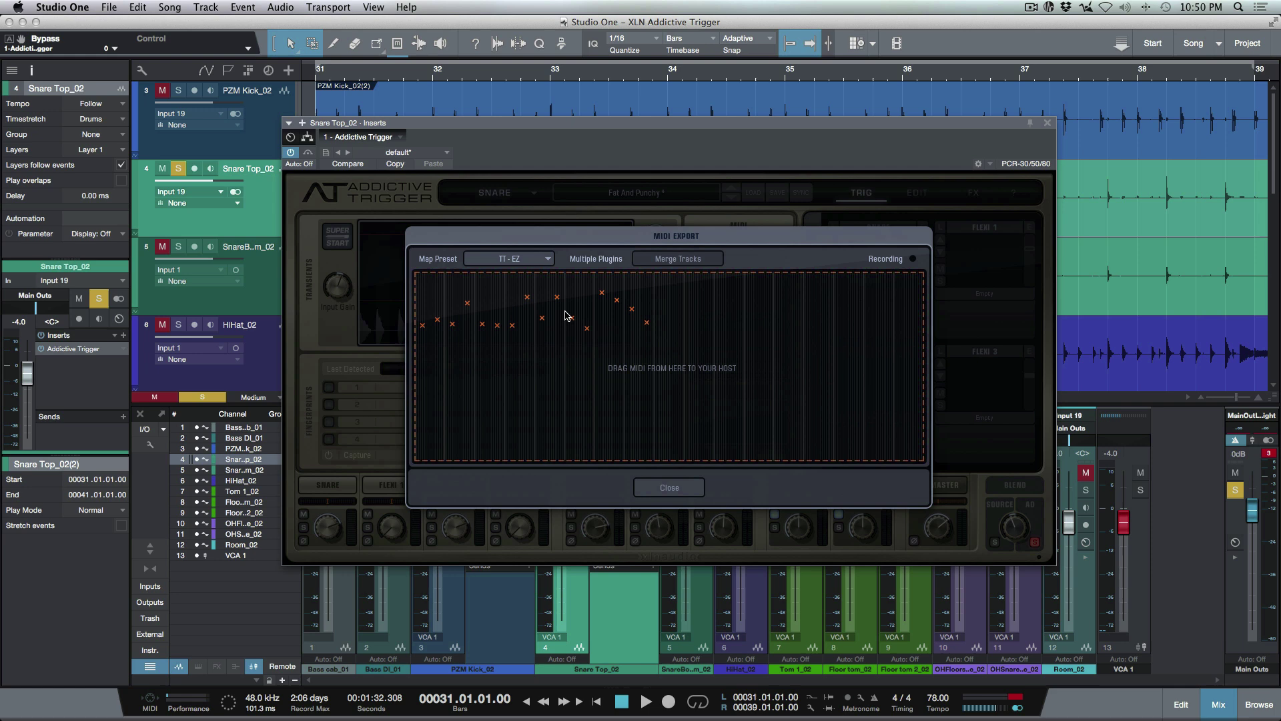
Step: Drag the triggered snare MIDI into the song as a Fat And PunchyCH1 part at bar 31
left_click(671, 487)
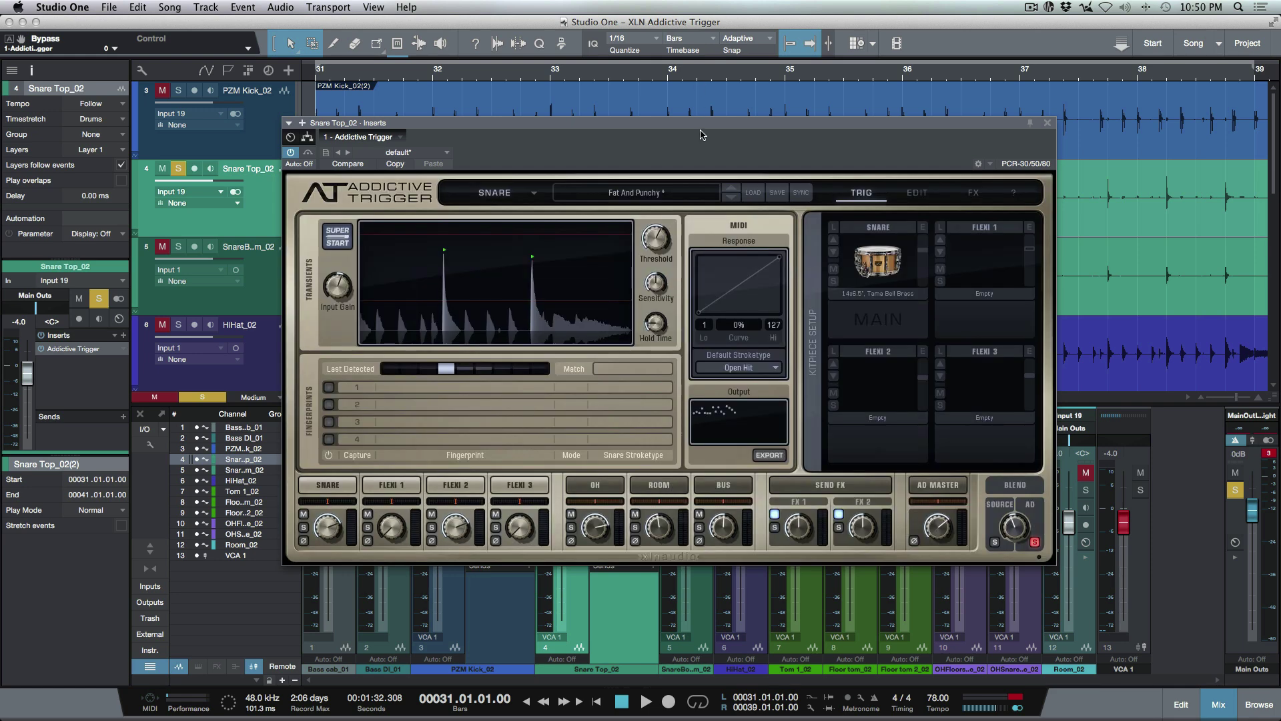
left_click_drag(700, 124, 713, 263)
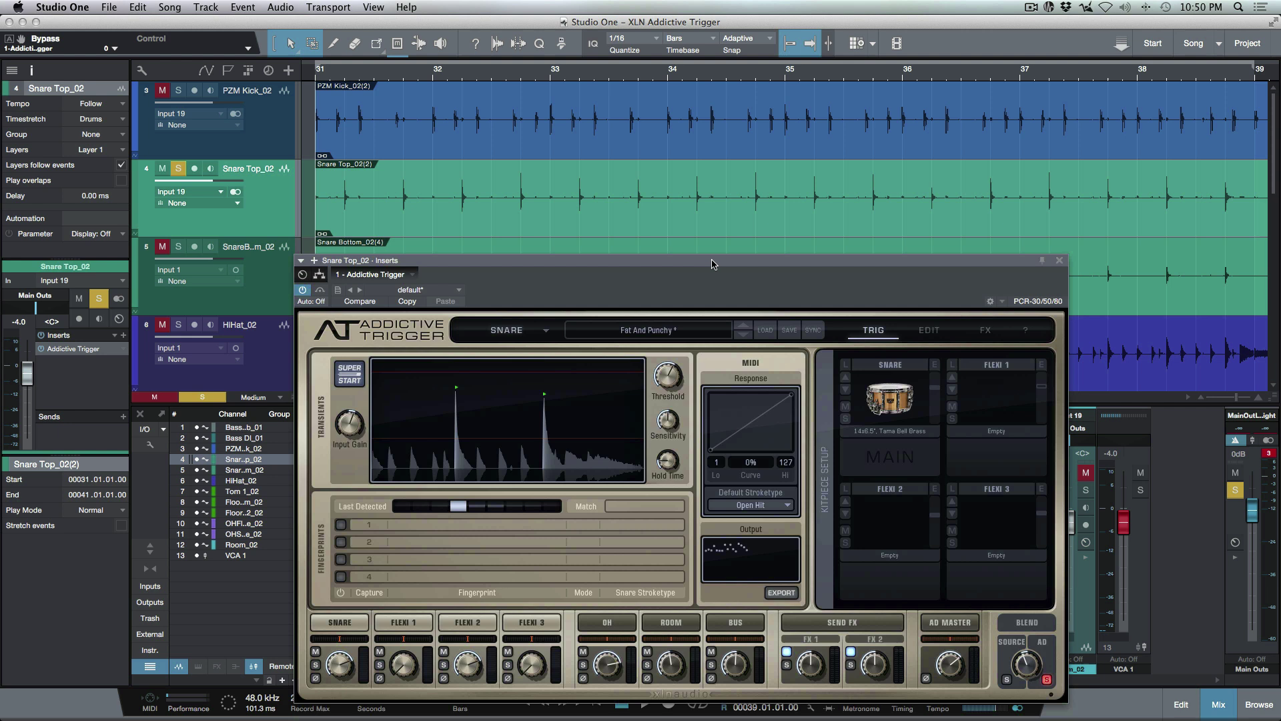
left_click_drag(762, 572, 324, 161)
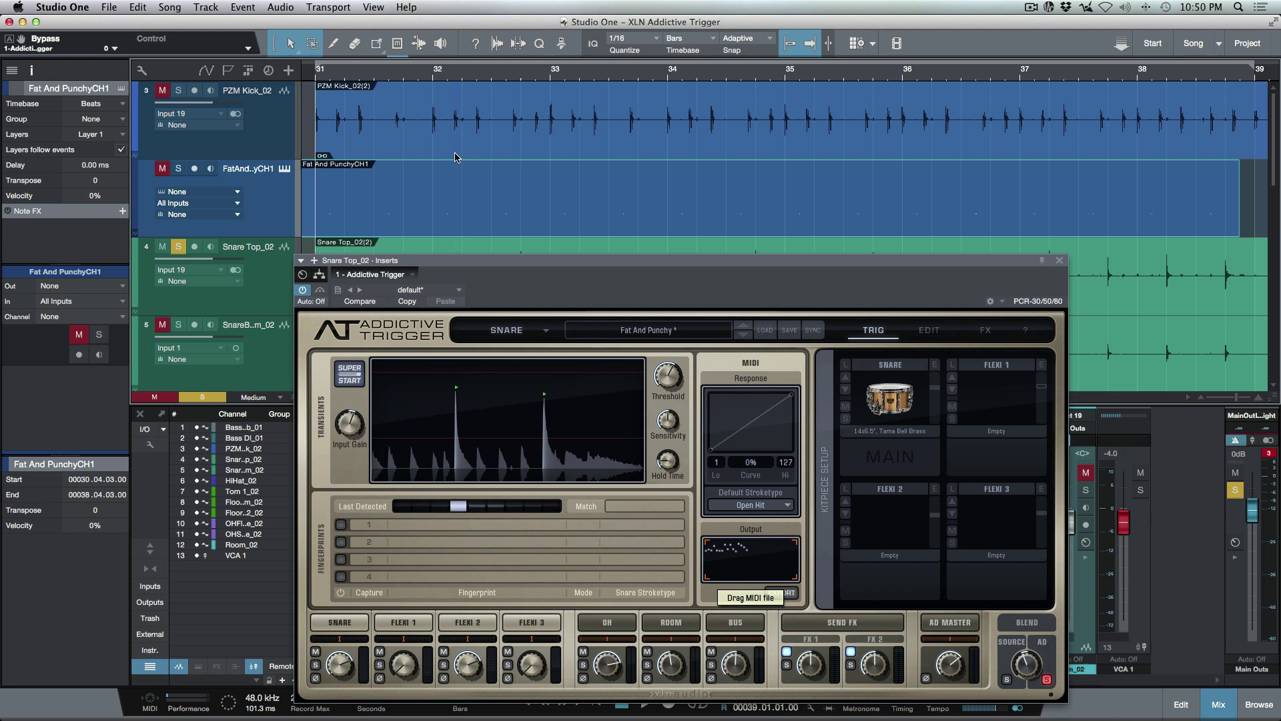
left_click_drag(443, 215, 457, 216)
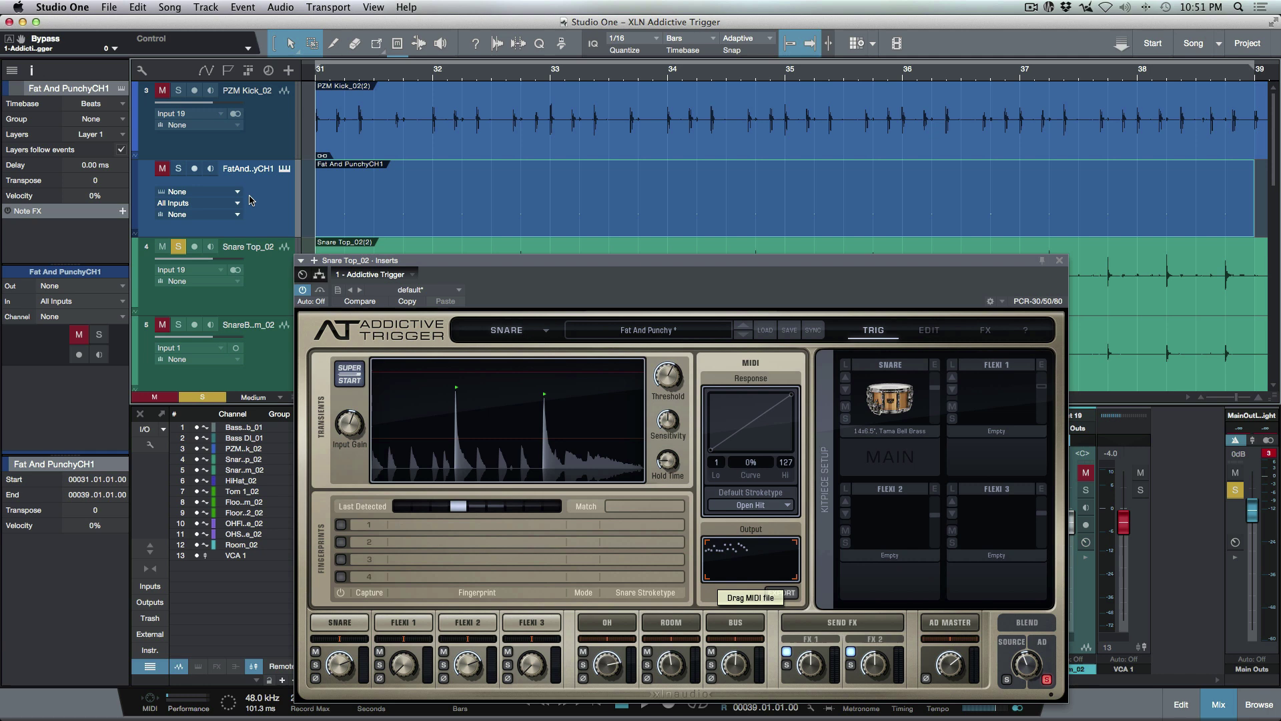
Step: Unmute and solo Fat And PunchyCH1, unsolo and mute Snare Top_02, and close Addictive Trigger
left_click(162, 168)
left_click(178, 168)
left_click(178, 246)
left_click(162, 246)
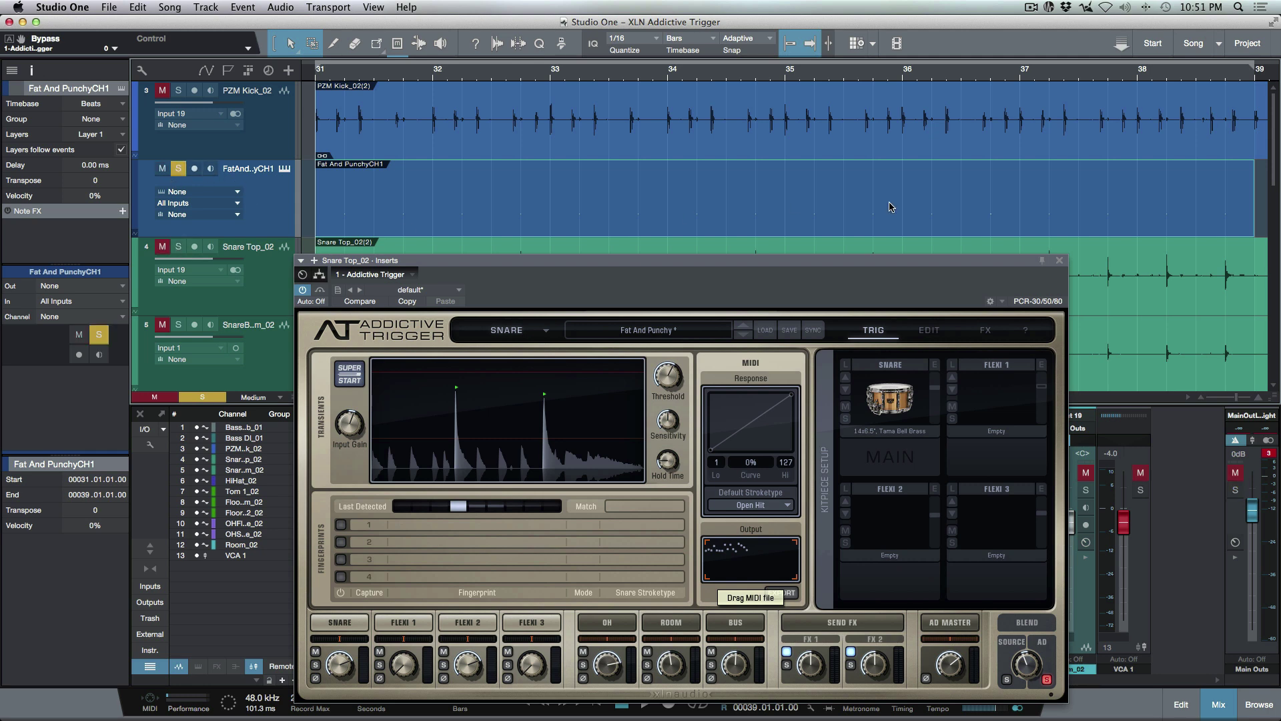
left_click(1060, 261)
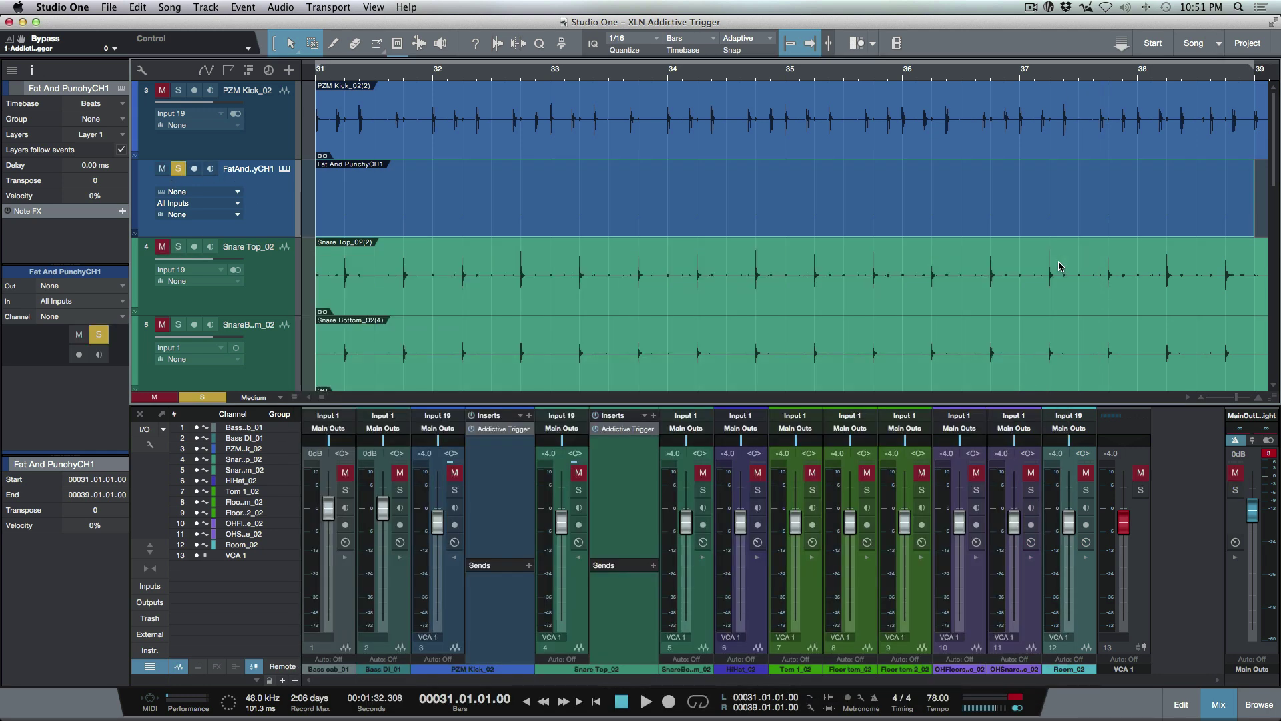
key("F5")
Step: Load EZdrummer onto Fat And PunchyCH1 from the vendor-sorted browser, then open its notes in the editor
left_click(1168, 91)
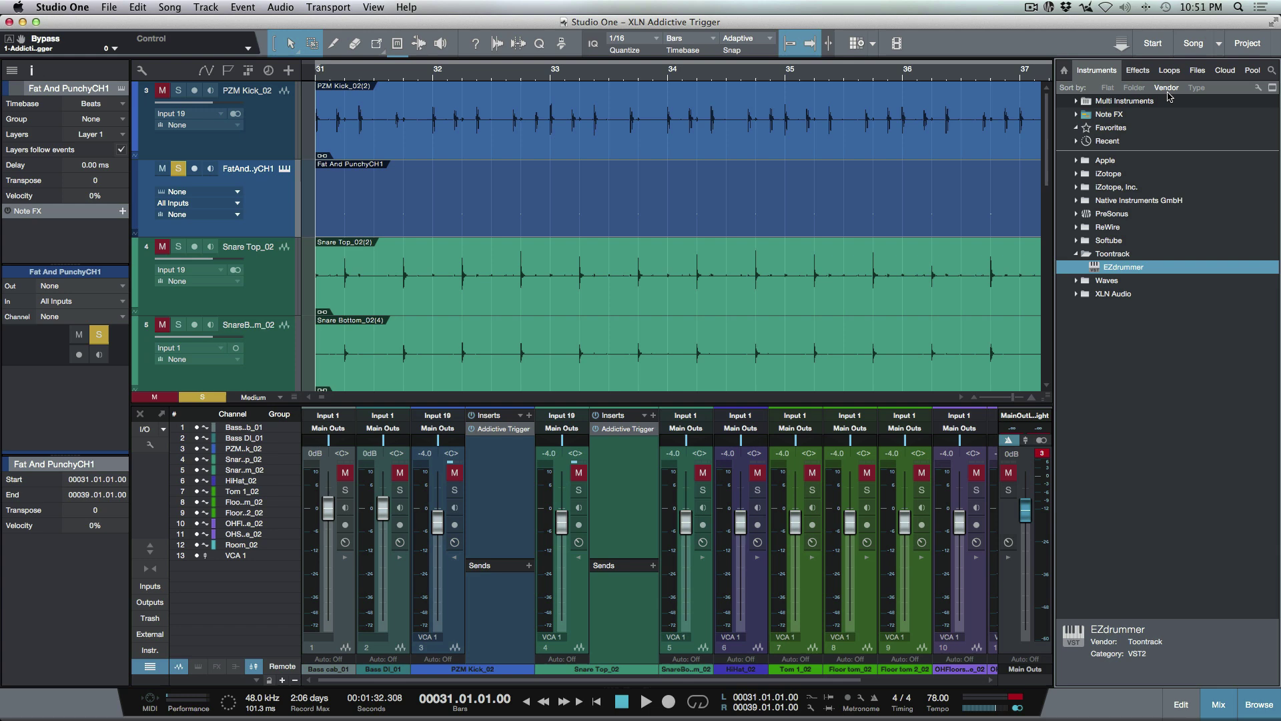
left_click_drag(1094, 267, 711, 198)
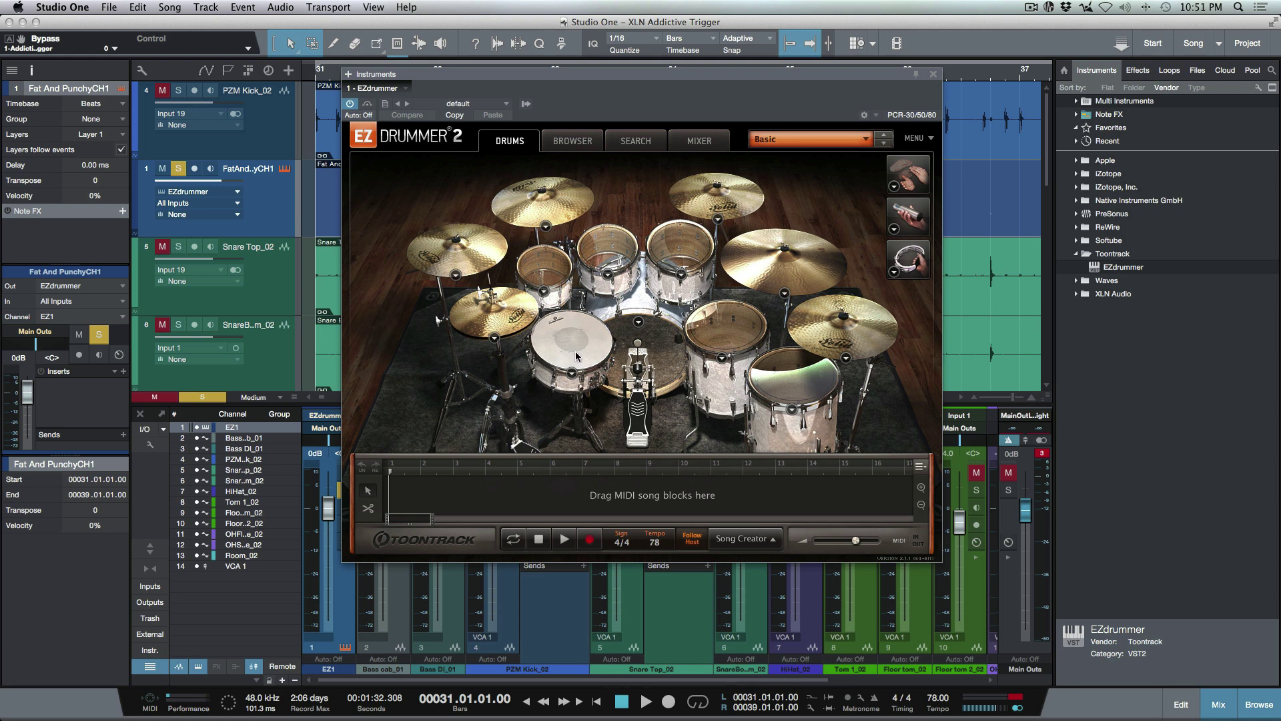
key("s")
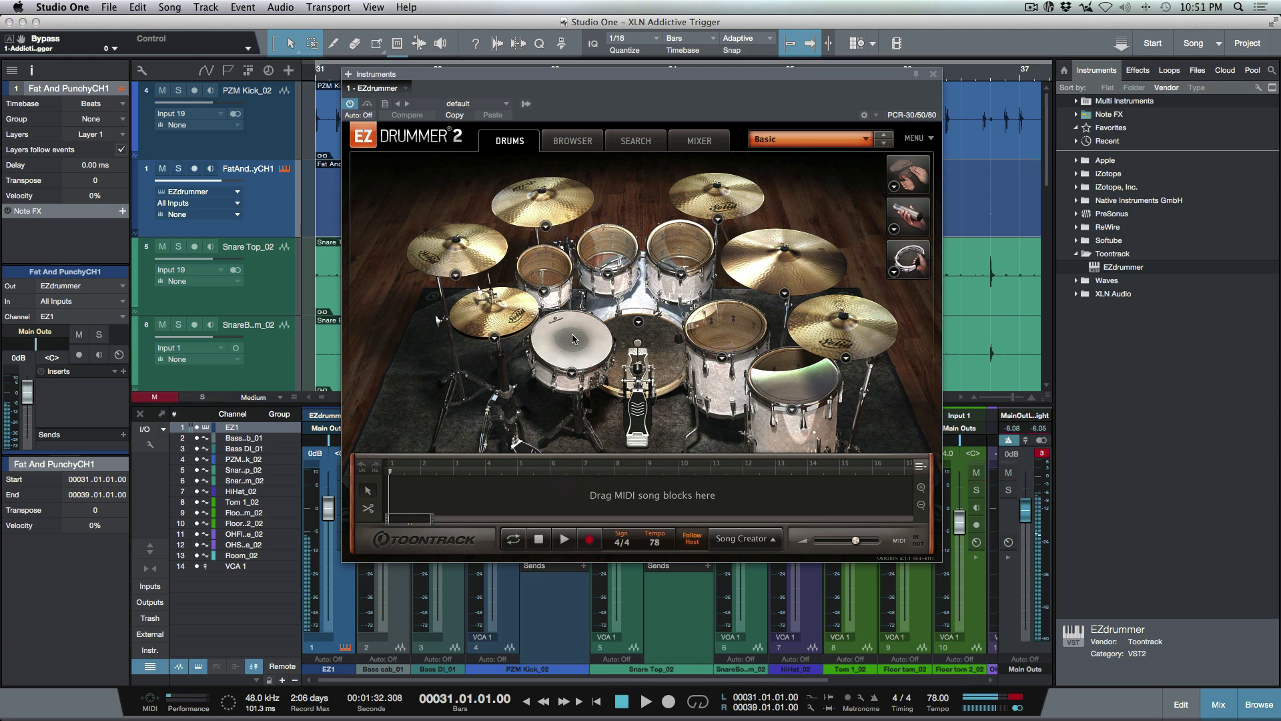
left_click(932, 74)
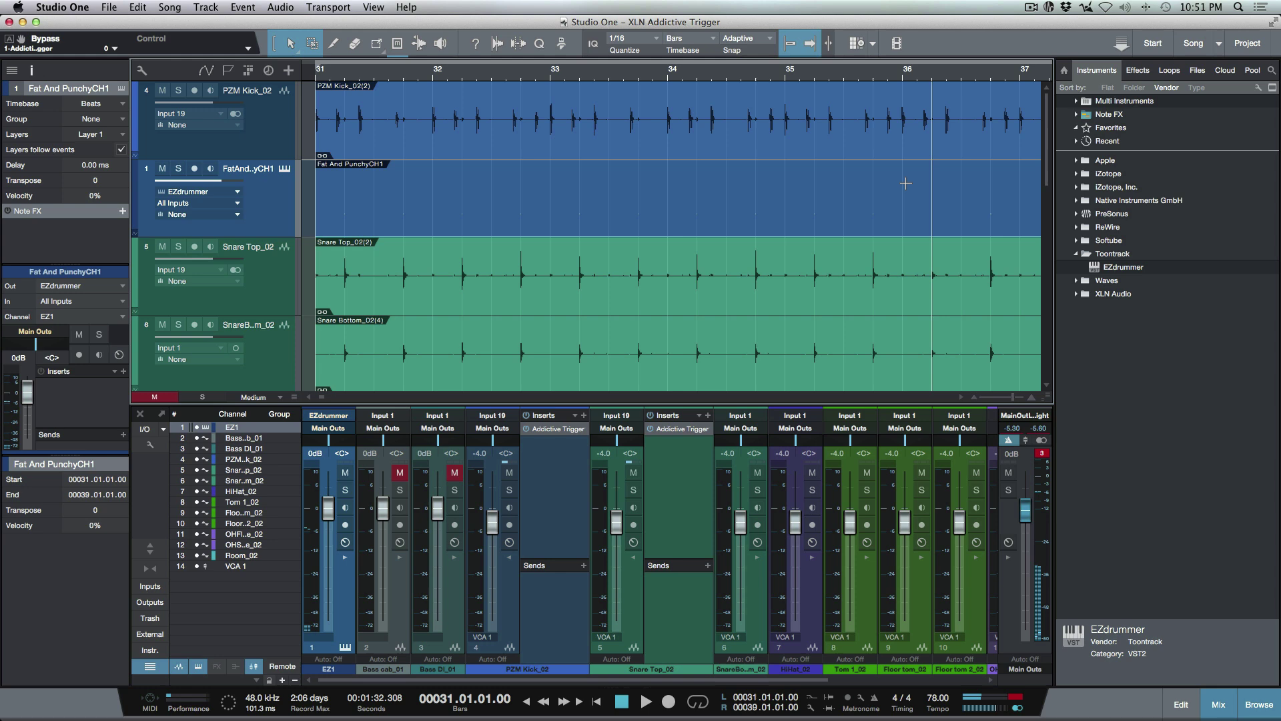
double_click(752, 213)
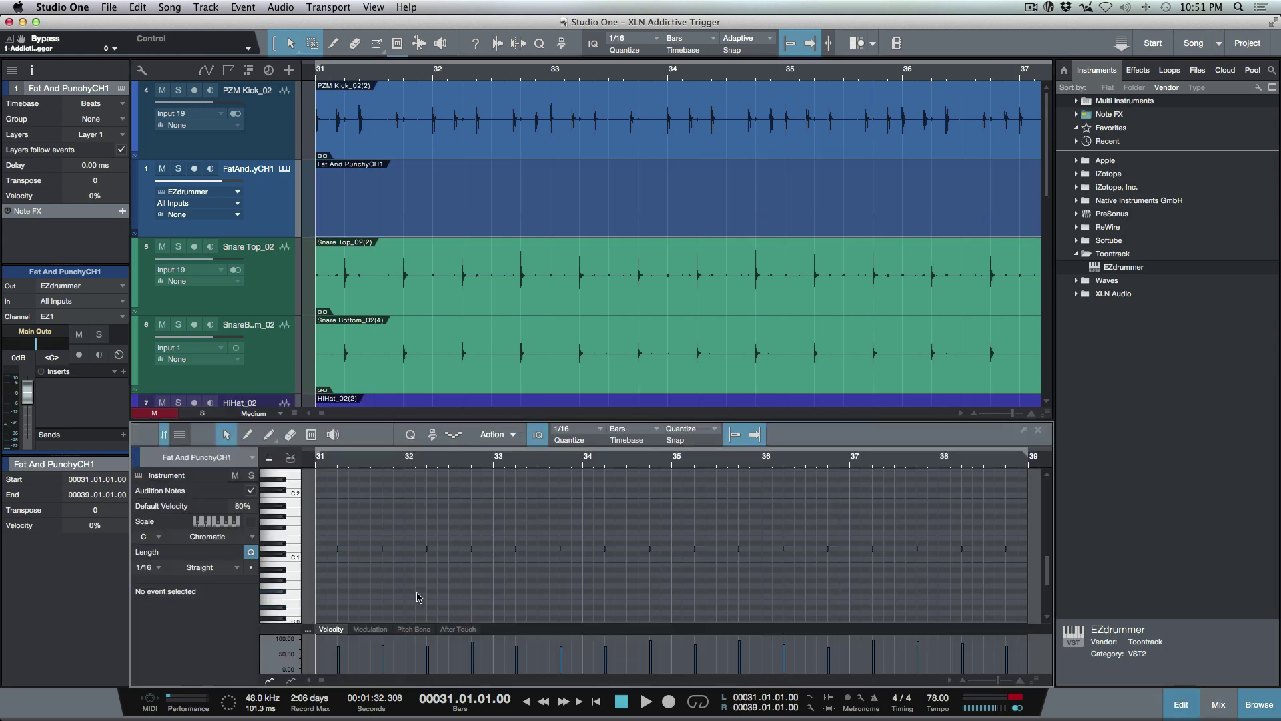
Step: Select all Fat And PunchyCH1 notes and raise their velocity to 100
left_click(418, 596)
key("ctrl+a")
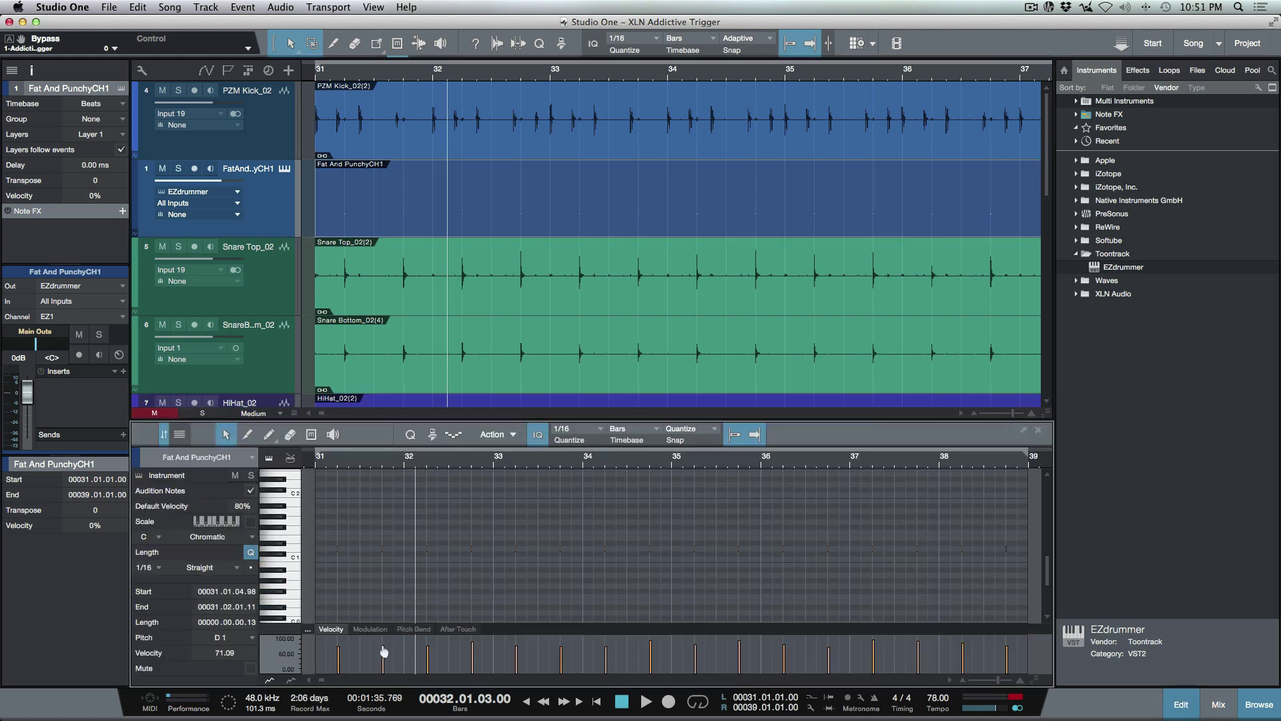
left_click_drag(382, 646, 385, 587)
Step: Audition the part with PZM Kick_02 from bar 31, then mute Fat And PunchyCH1 and bring back Snare Top_02
key("KP_1")
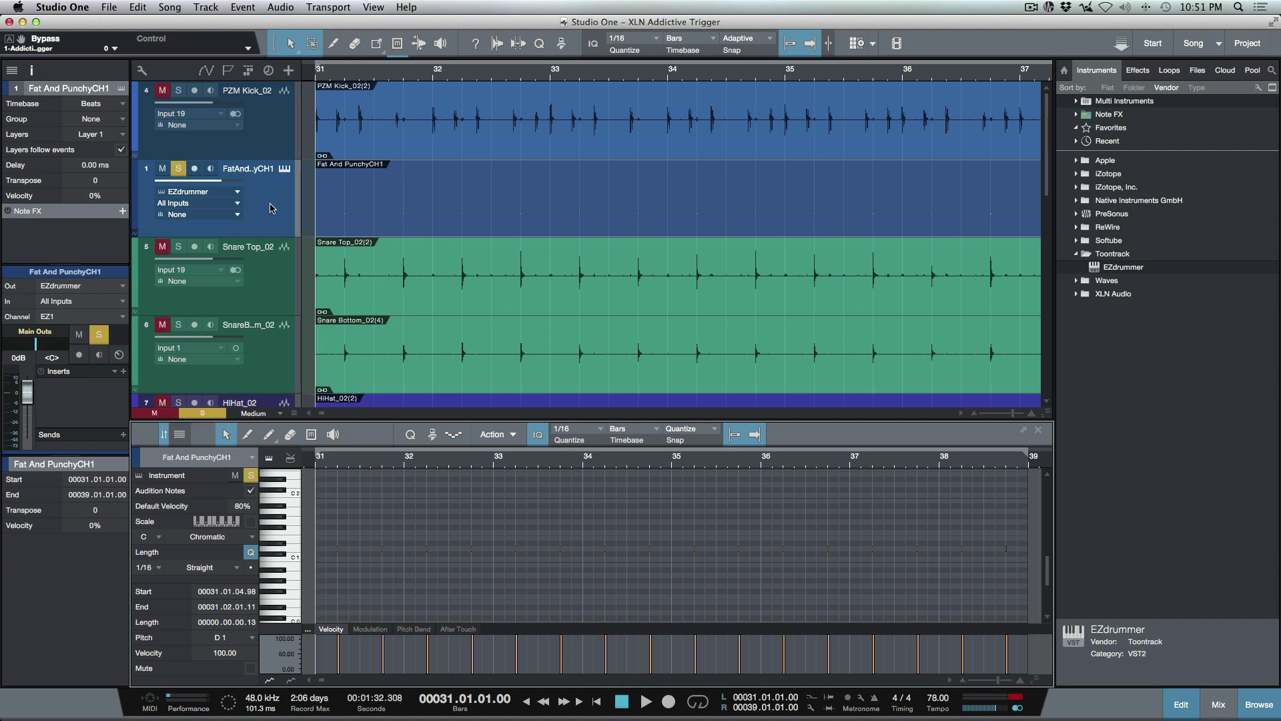
left_click(179, 91)
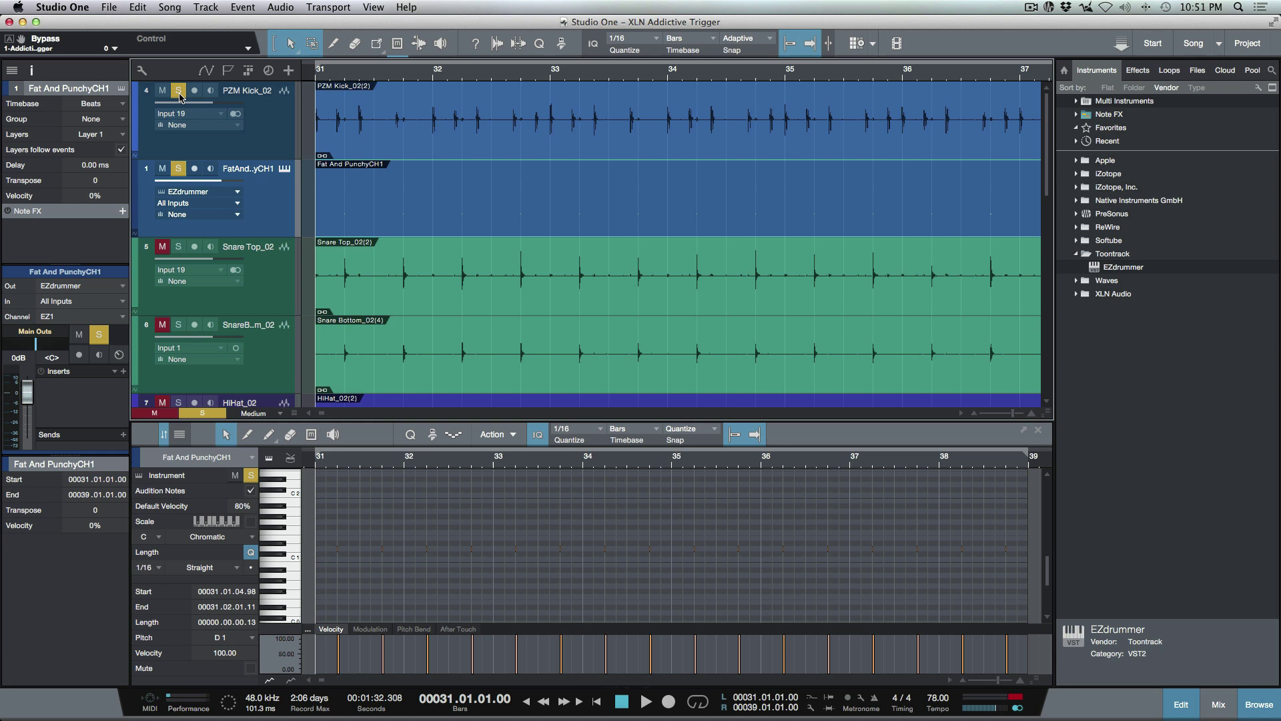
key("space")
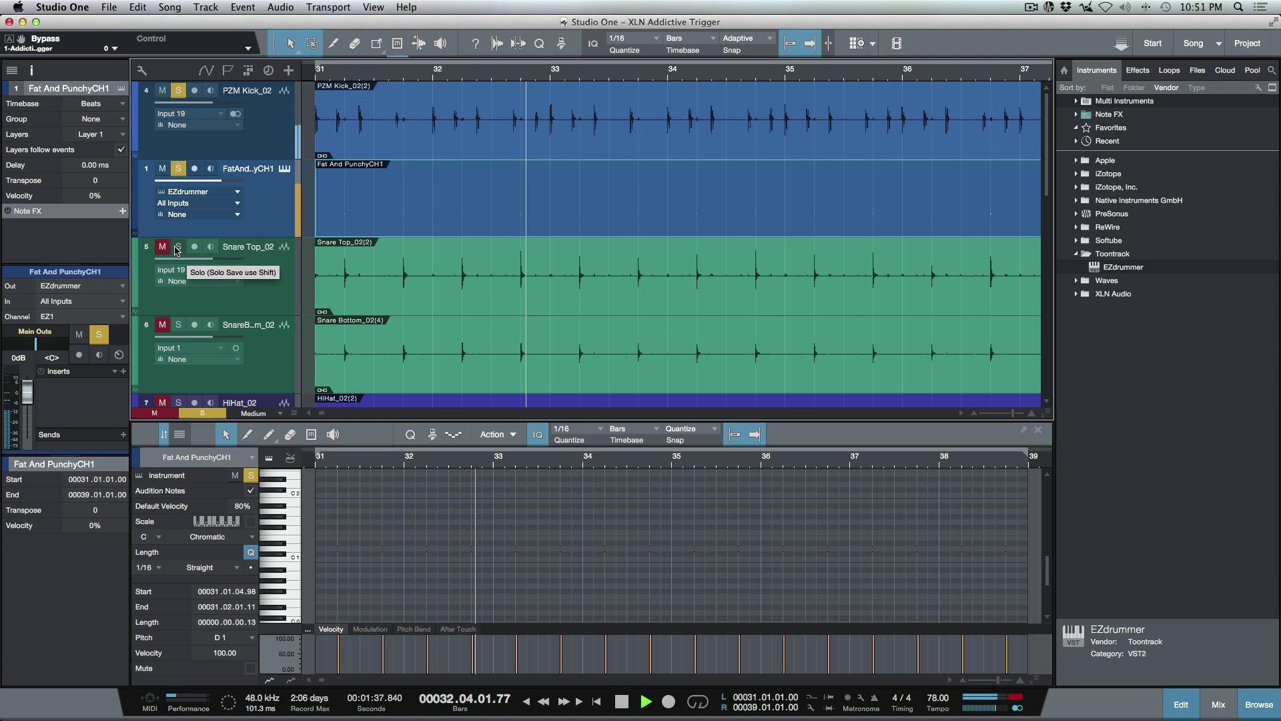
key("space")
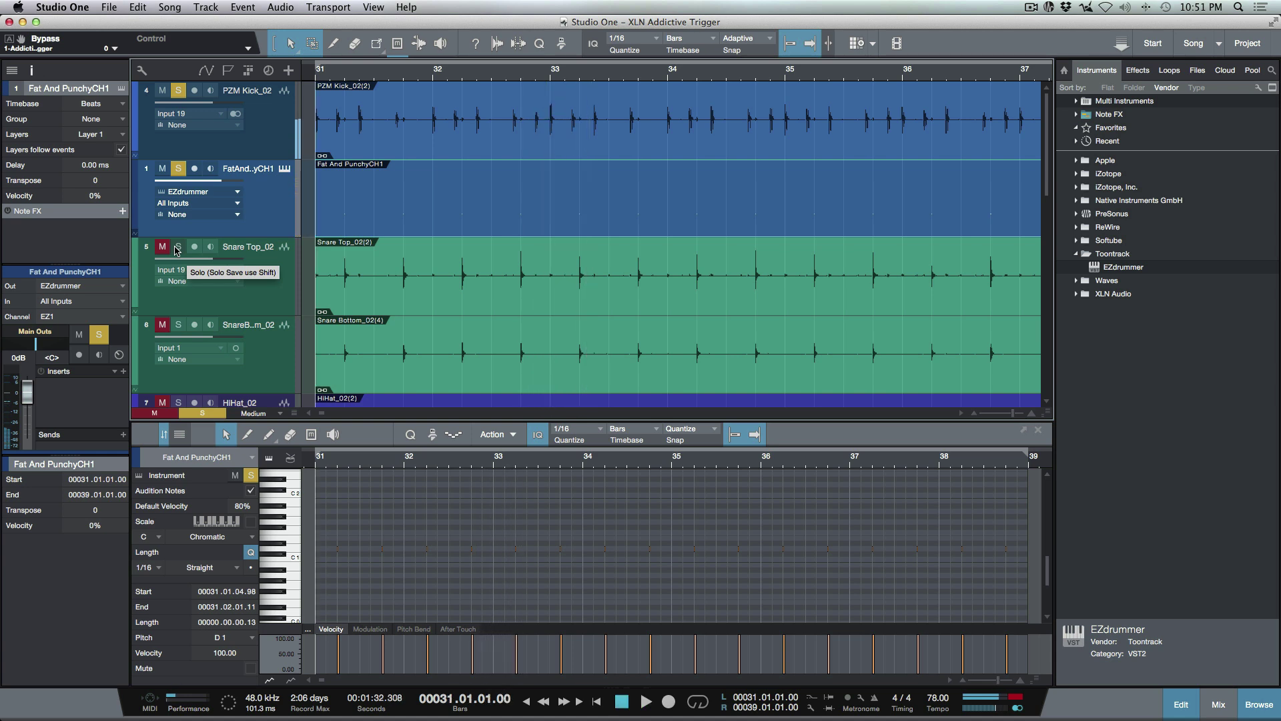
left_click(178, 168)
left_click(162, 168)
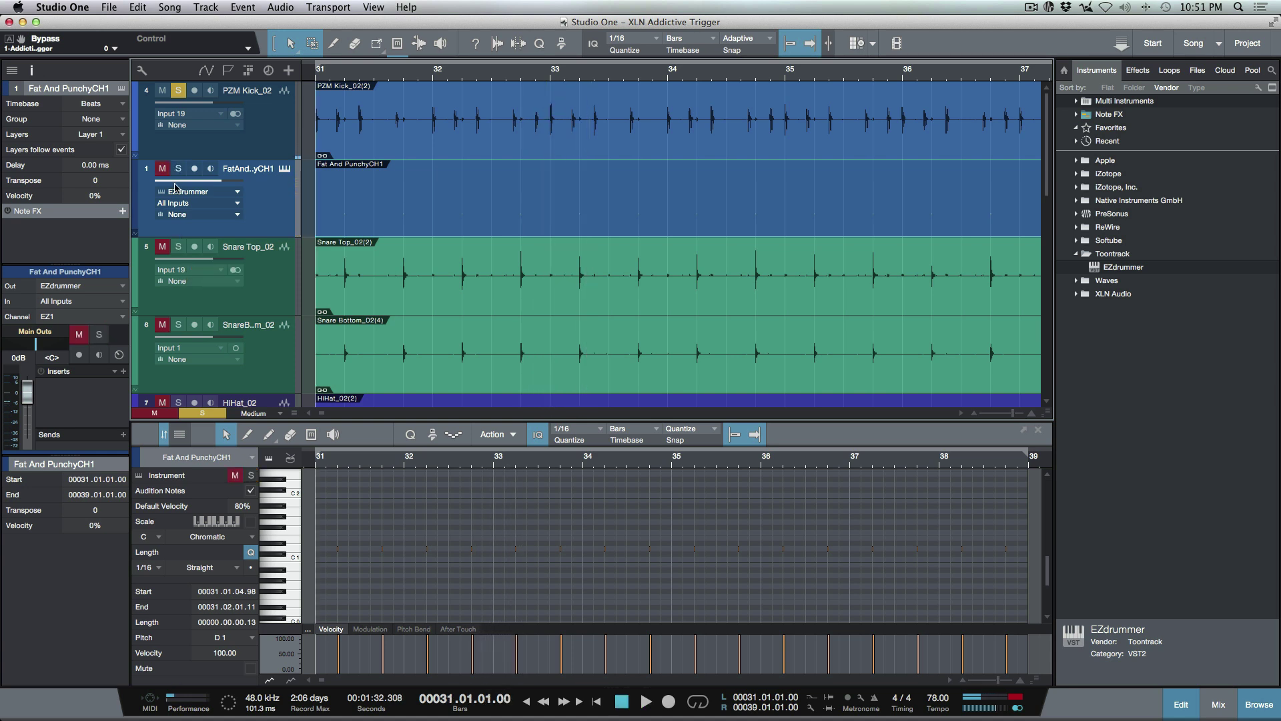
left_click(178, 247)
Step: Solo and play Snare Top_02 from bar 31 and nudge its Addictive Trigger blend slightly
left_click(271, 298)
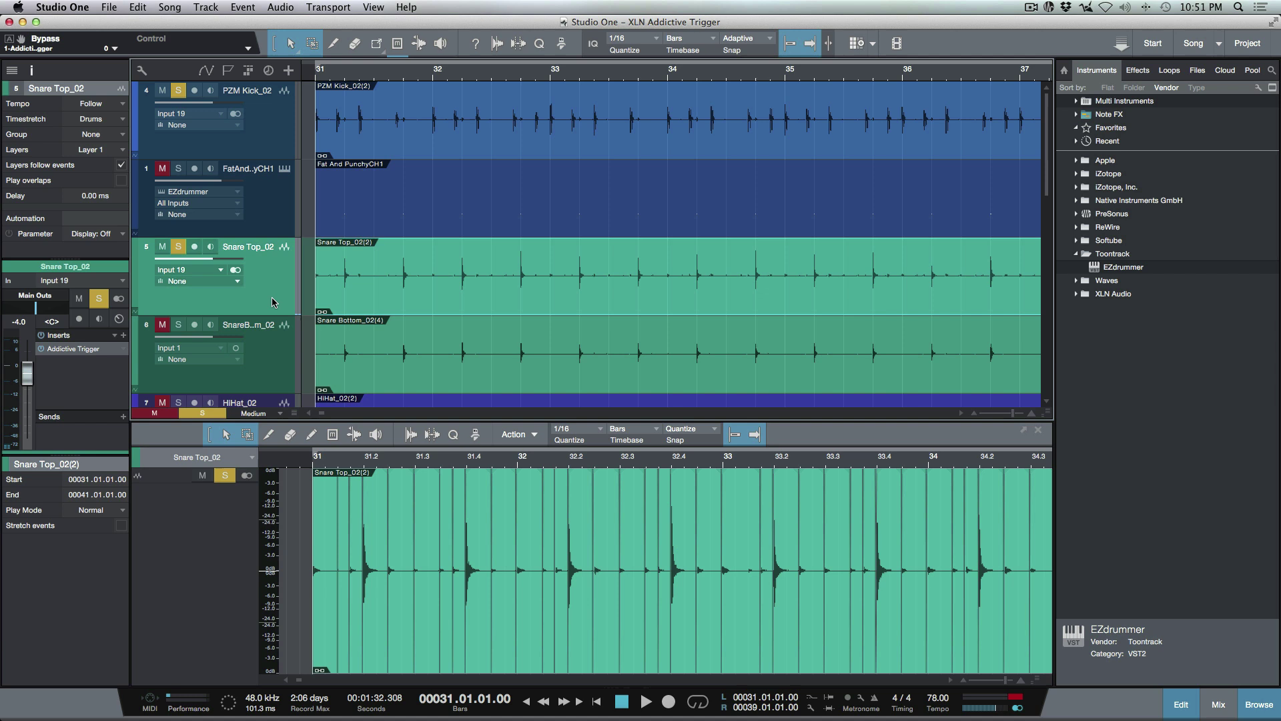
key("F2")
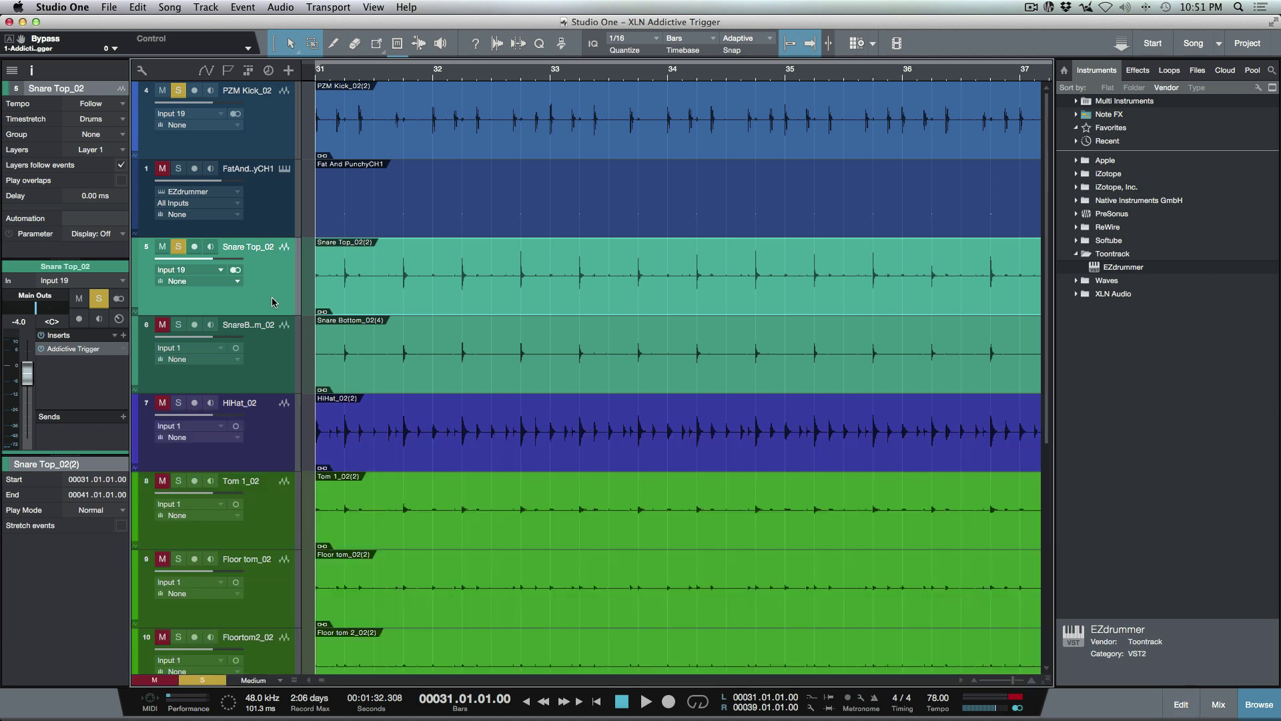
key("space")
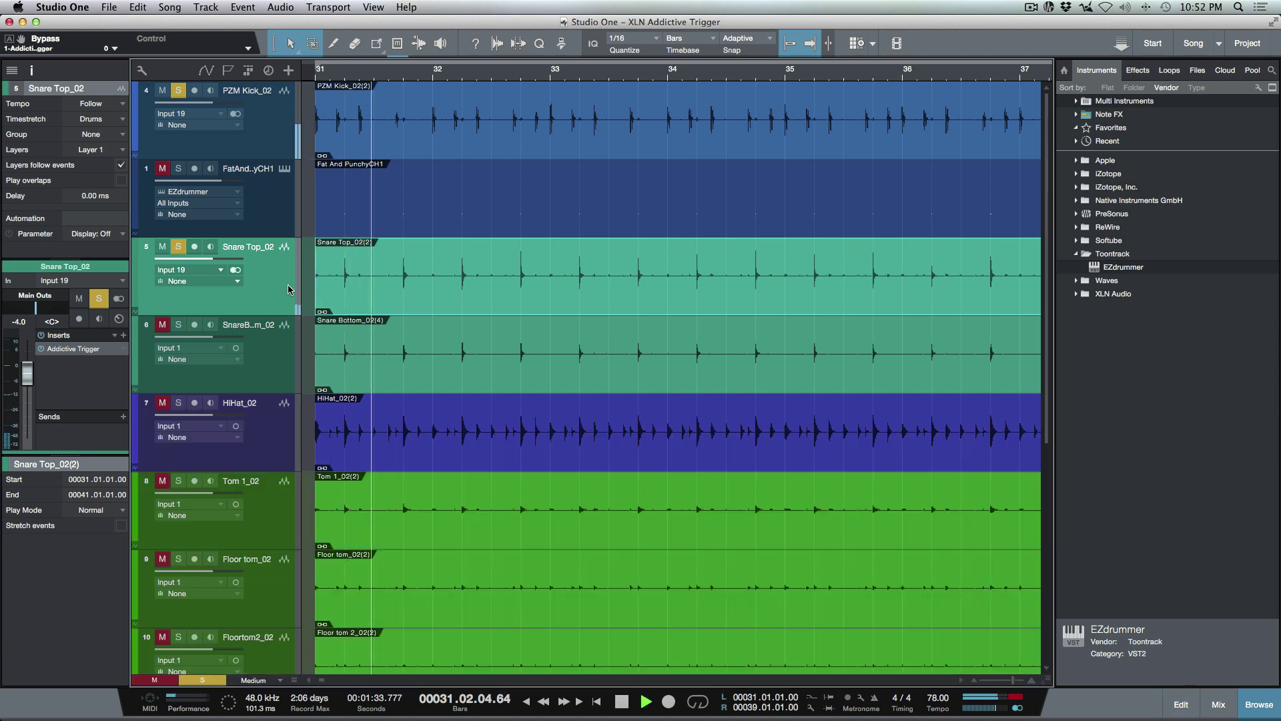
left_click(74, 348)
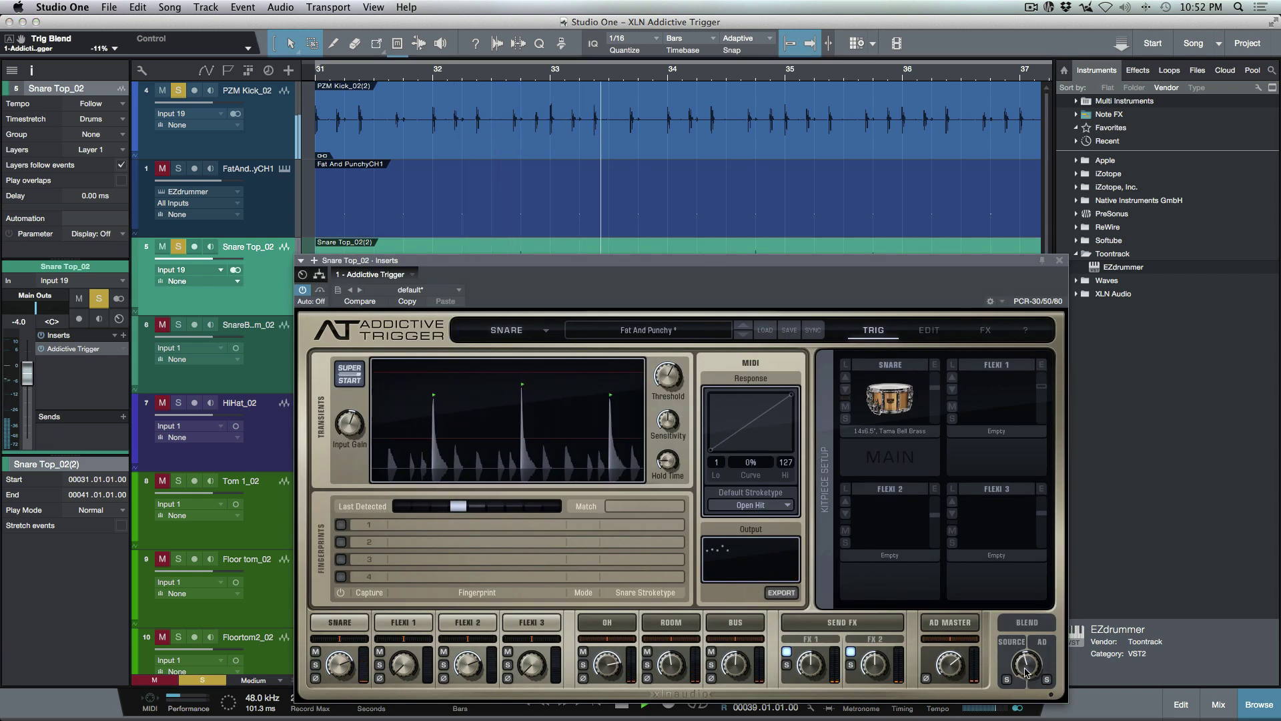
left_click_drag(1026, 670, 1027, 669)
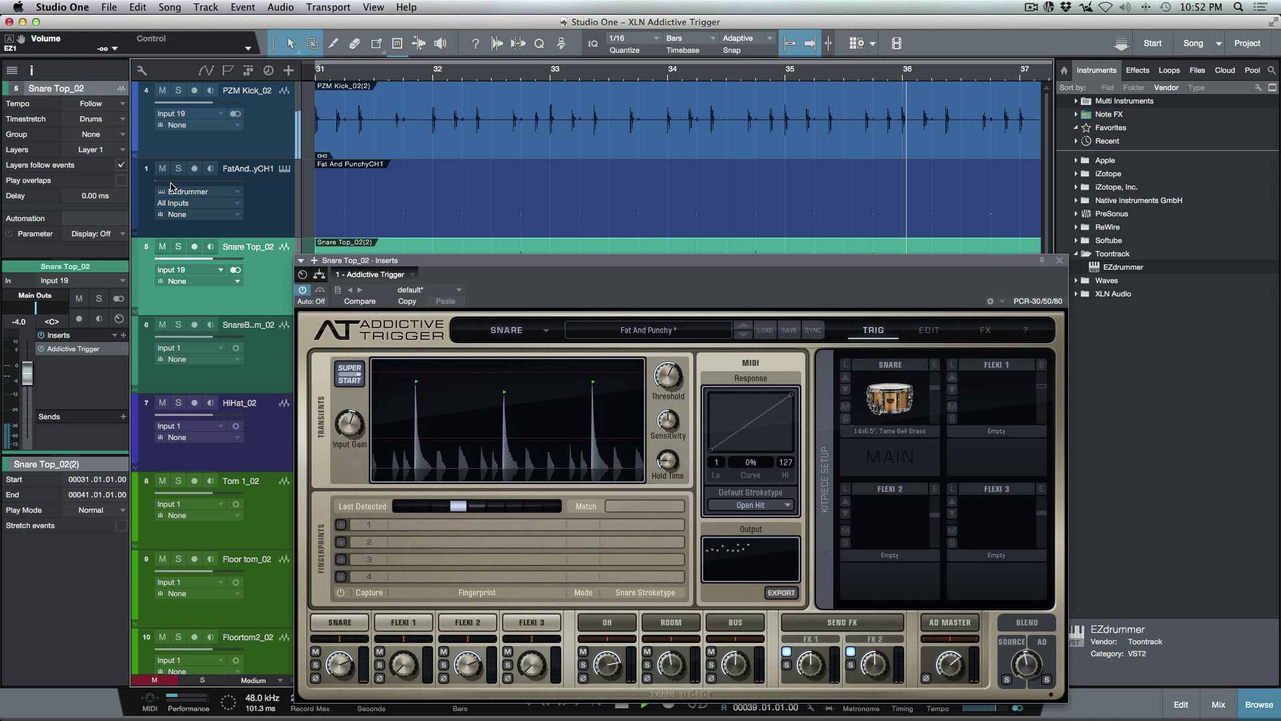
Step: Raise the EZdrummer track's volume to -18.4 and stop playback
left_click_drag(163, 167, 192, 92)
scroll(428, 180, "left", 5)
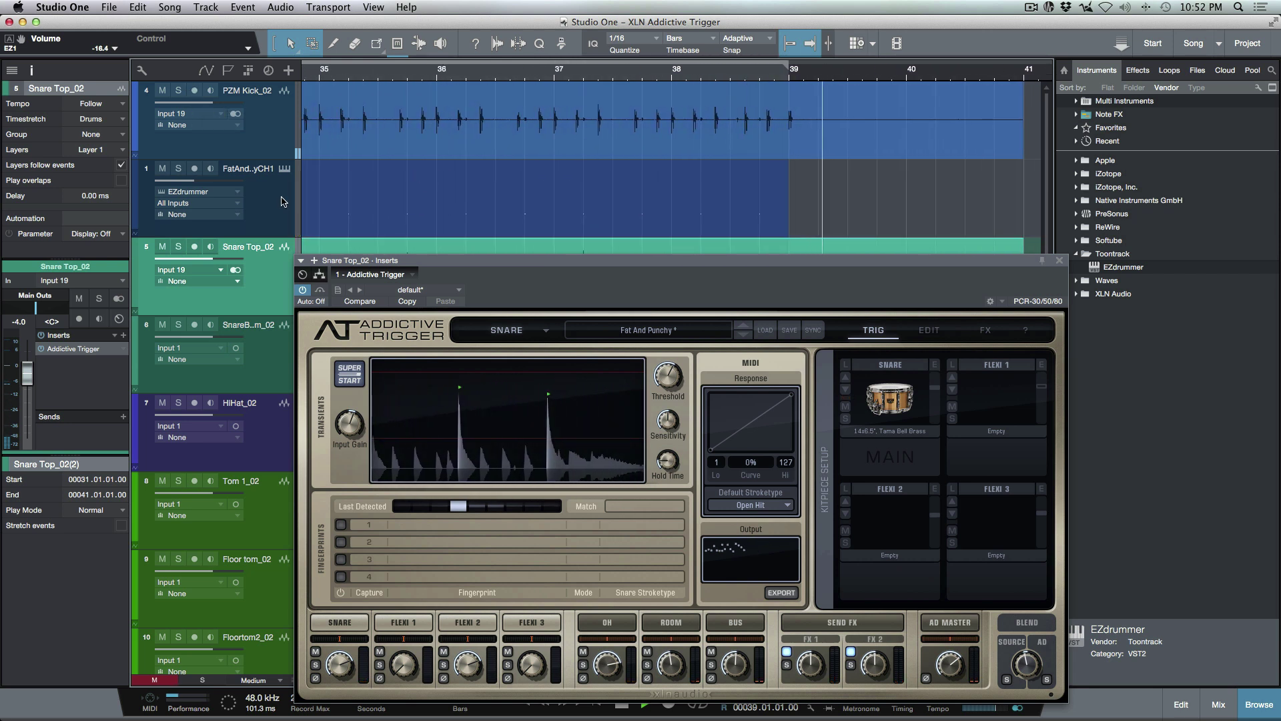
scroll(320, 197, "left", 6)
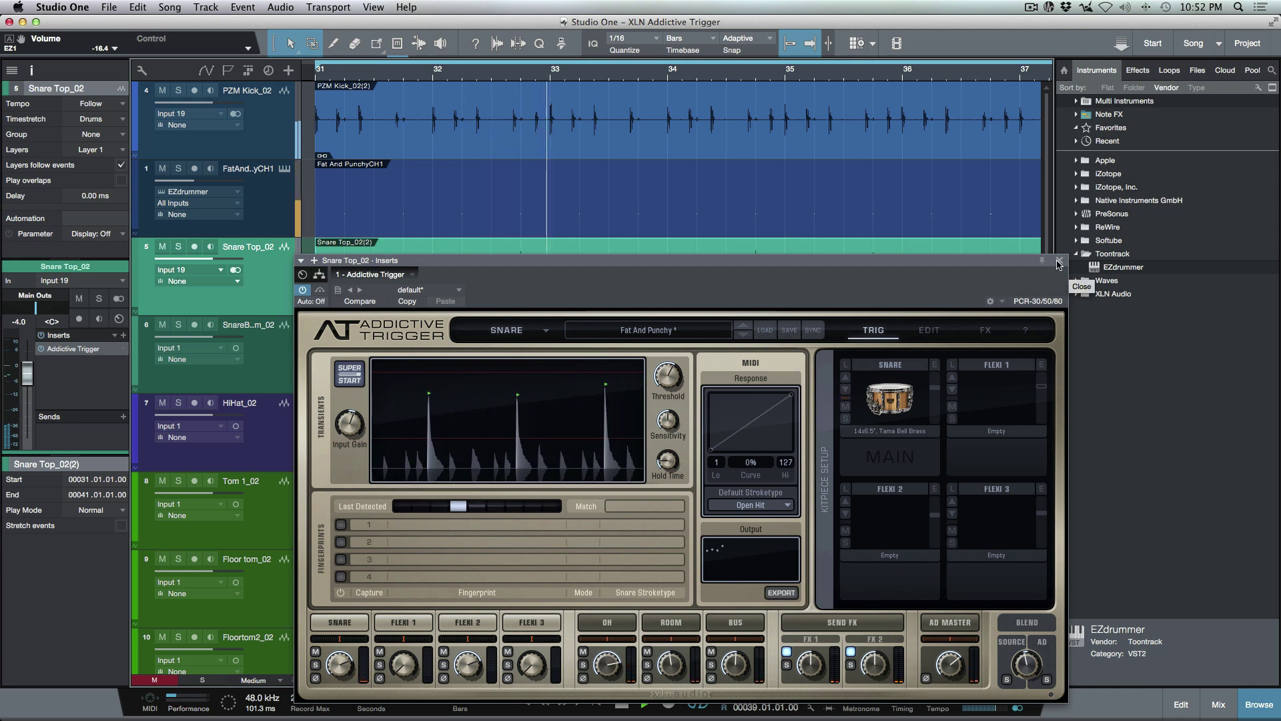
key("space")
Step: Render the Fat And PunchyCH1 part onto new audio Track 14 and delete the original EZdrummer instrument track
left_click(1059, 263)
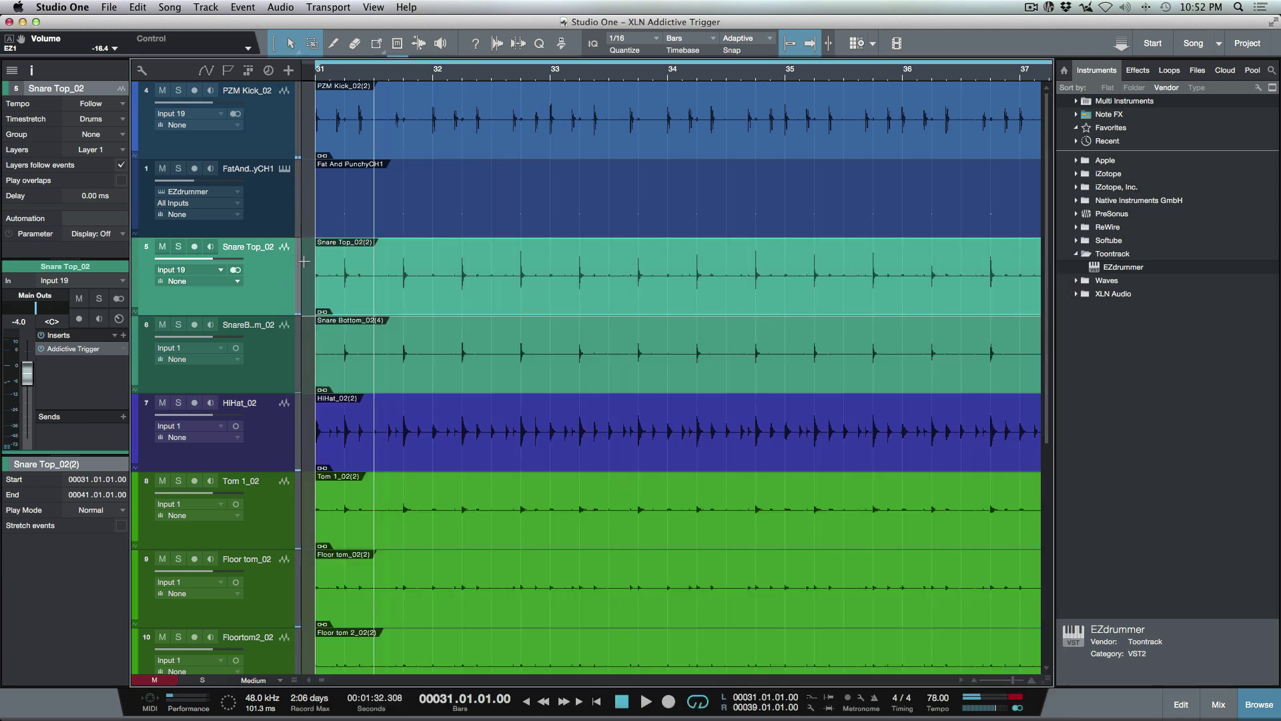
left_click(267, 215)
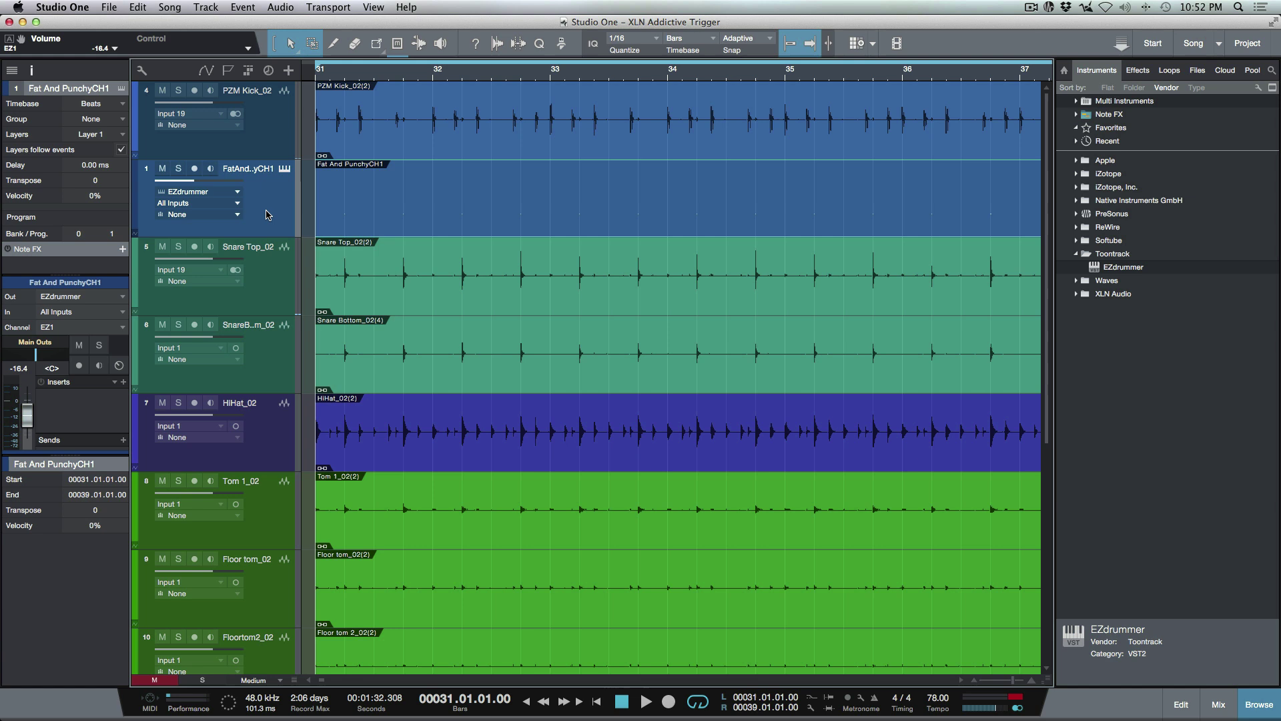
key("shift+t")
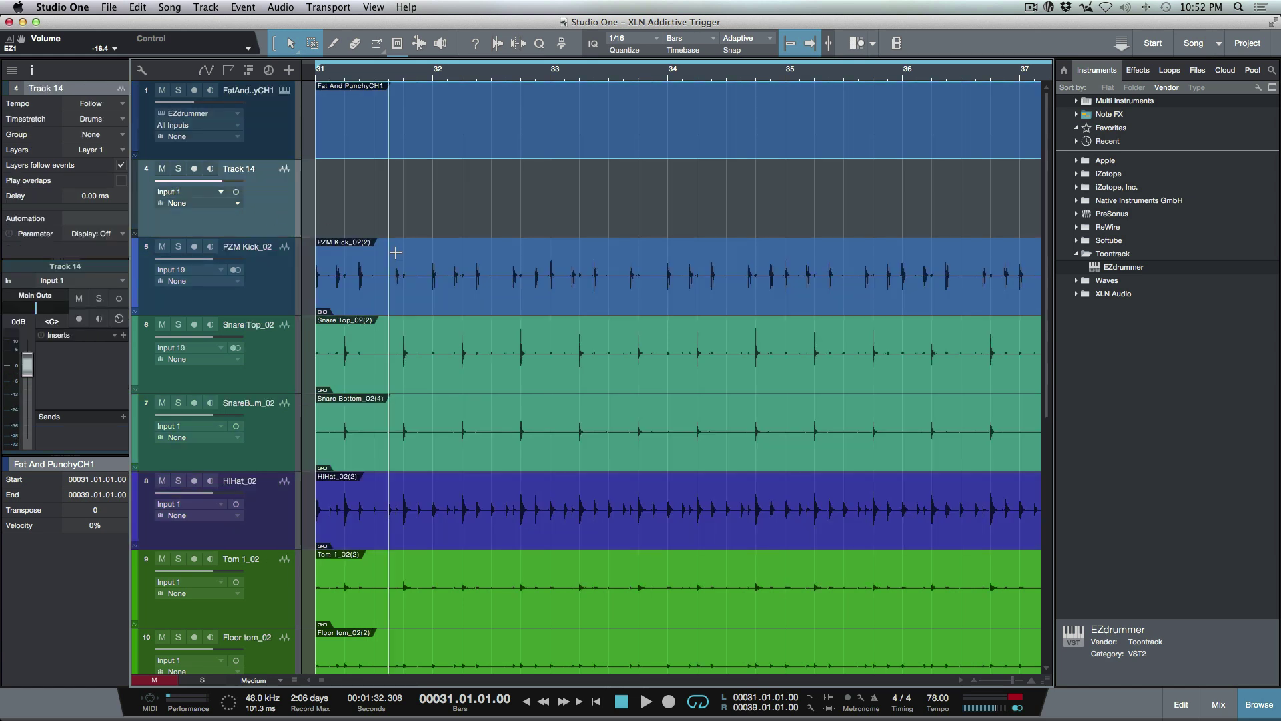
left_click_drag(420, 150, 417, 189)
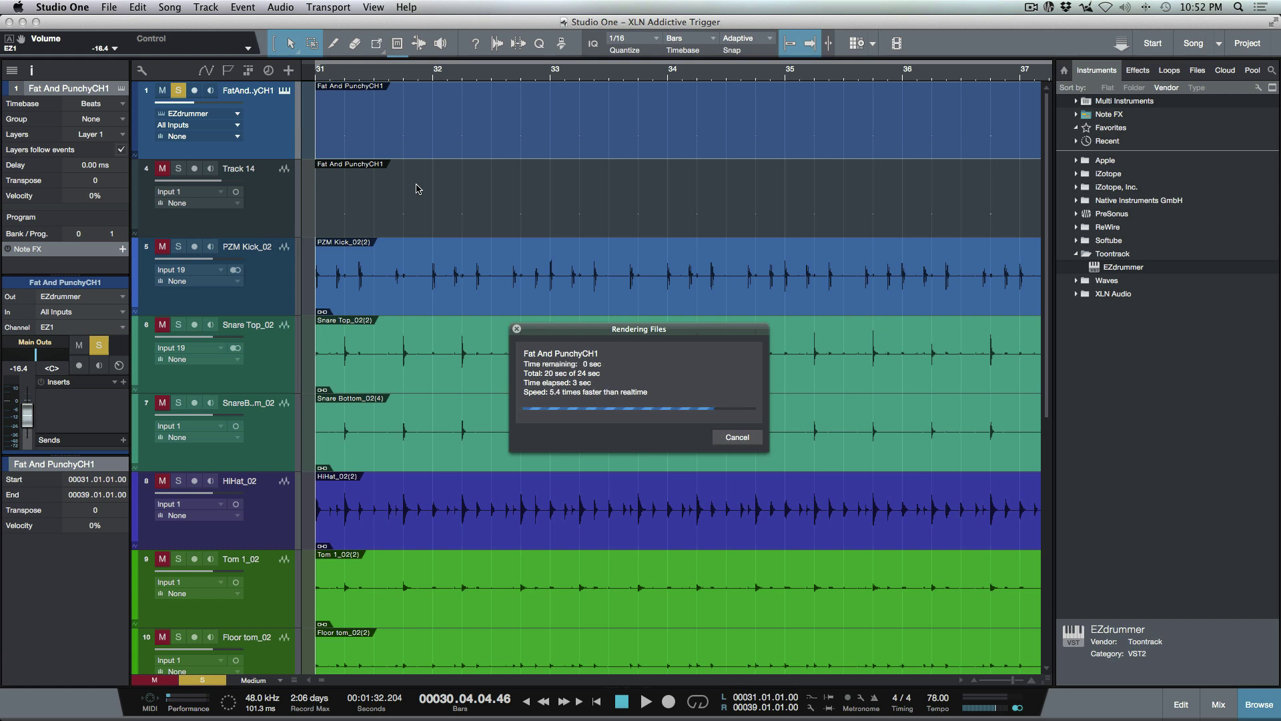
left_click(267, 134)
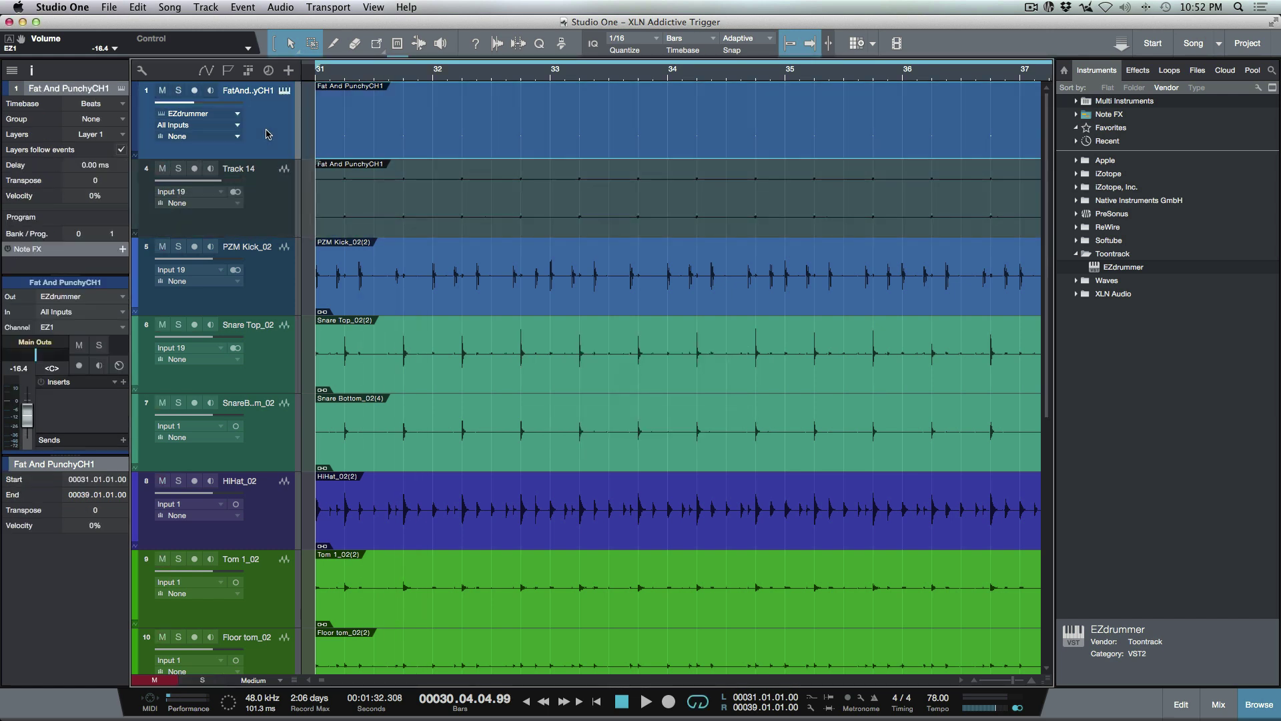
key("Delete")
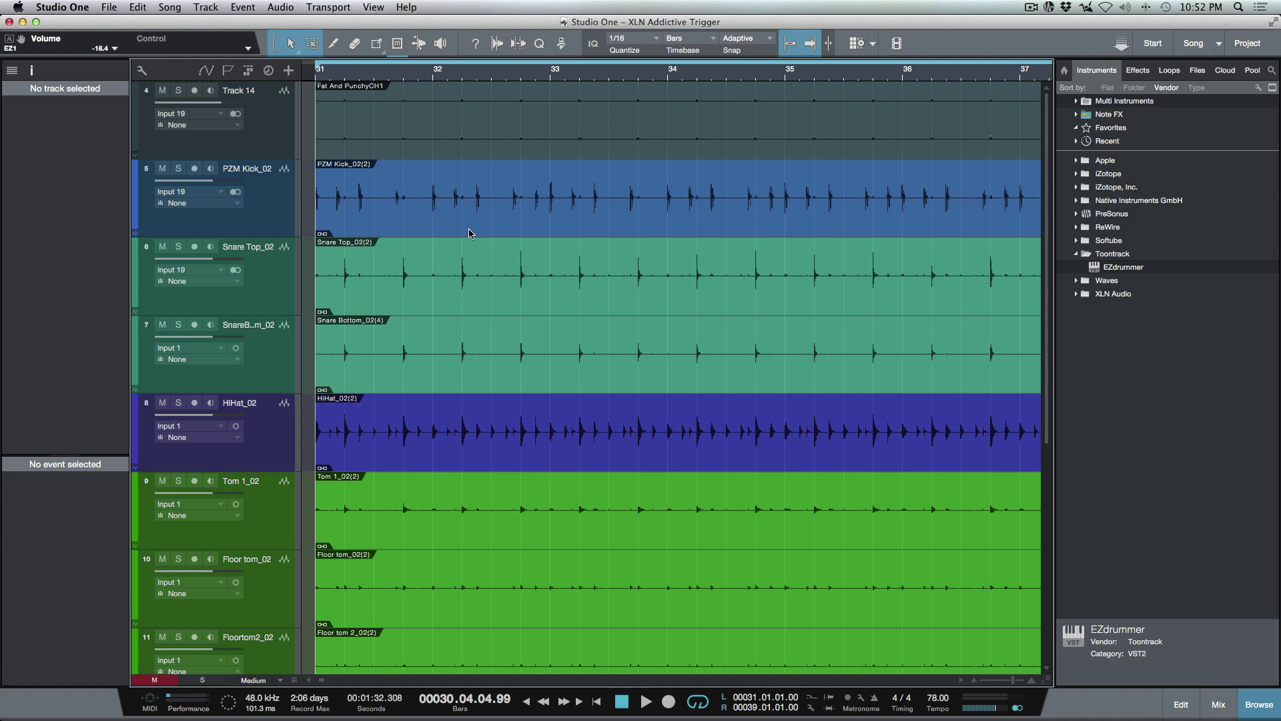
key("super+a")
Step: Fit the whole song to view and select the PZM Kick_02 track and its event
key("z")
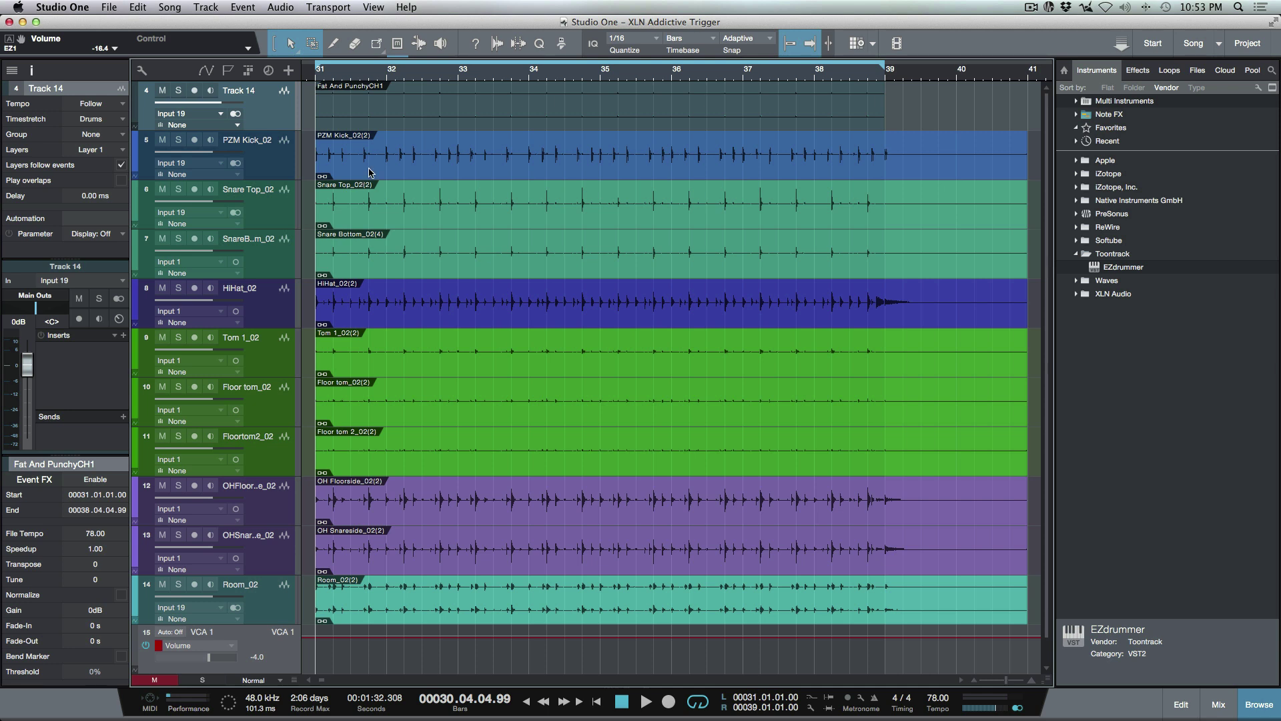
left_click(283, 165)
left_click(390, 168)
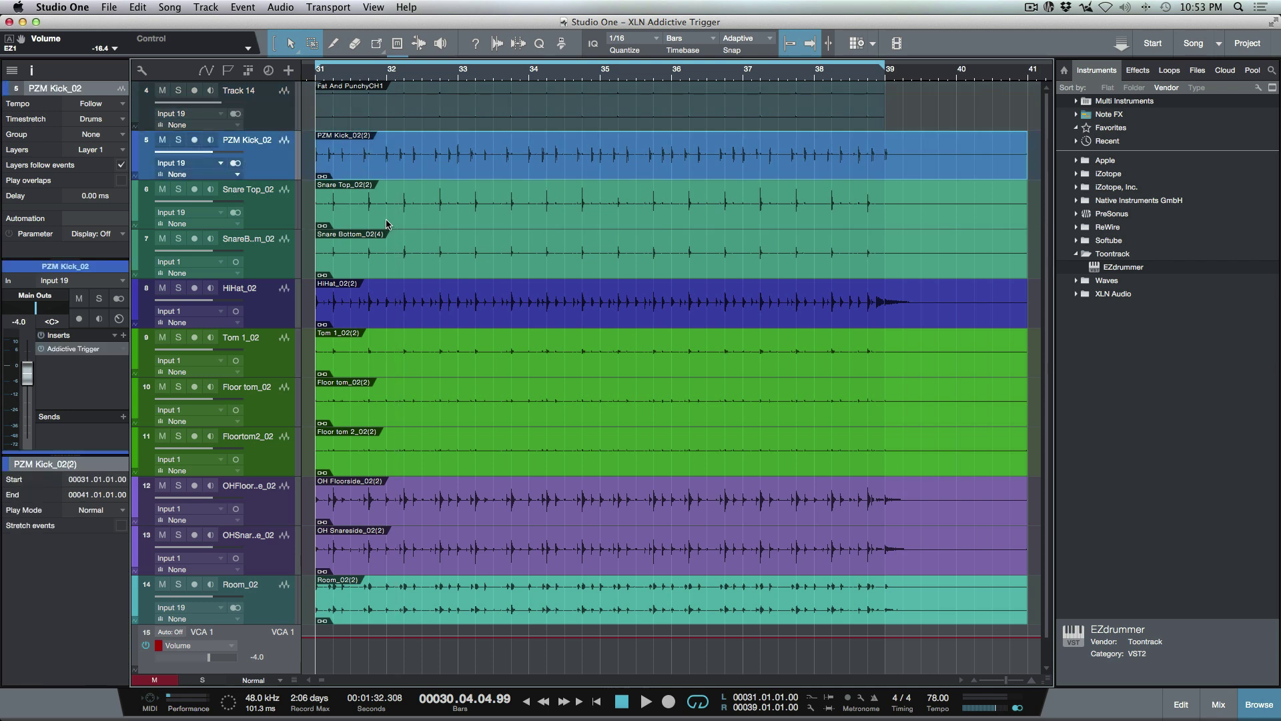
left_click(389, 223)
left_click(411, 170)
Step: Solo PZM Kick_02 and open Export Stems with Tracks listed as sources
key("s")
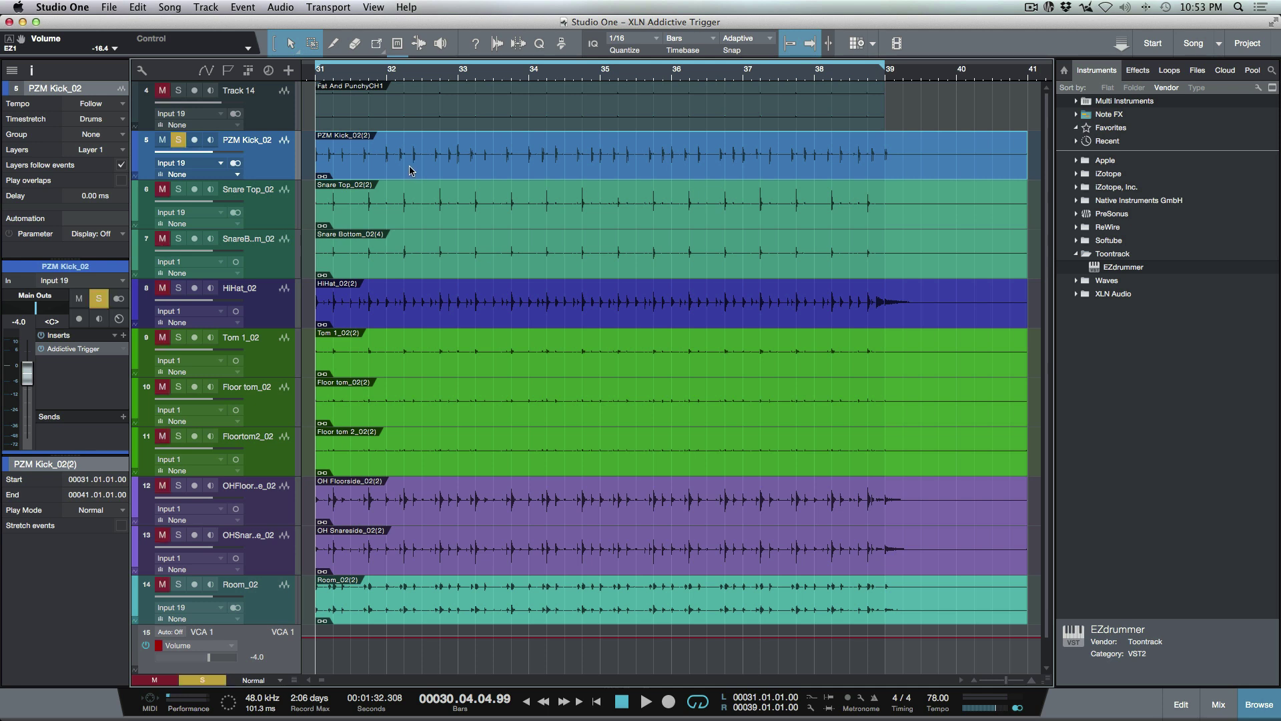
key("super+shift+e")
left_click(474, 59)
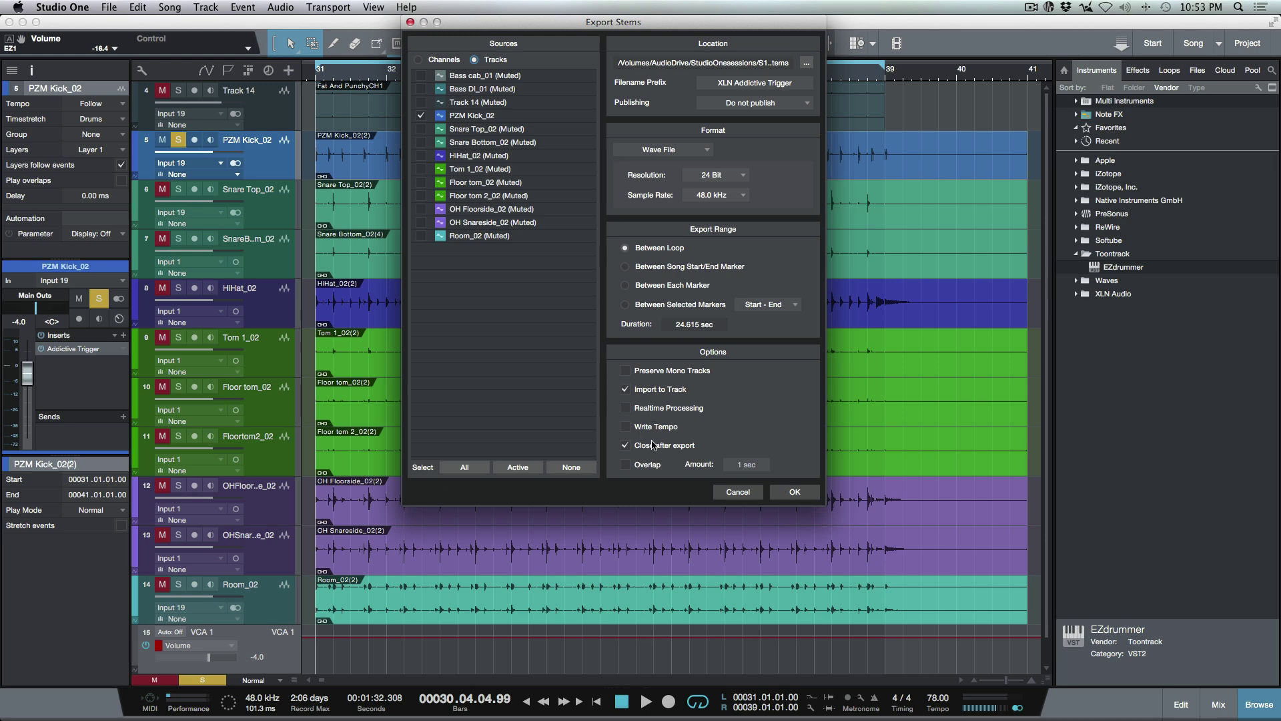
Step: Export the kick stem to a new track, then unsolo and mute the original PZM Kick_02
left_click(794, 493)
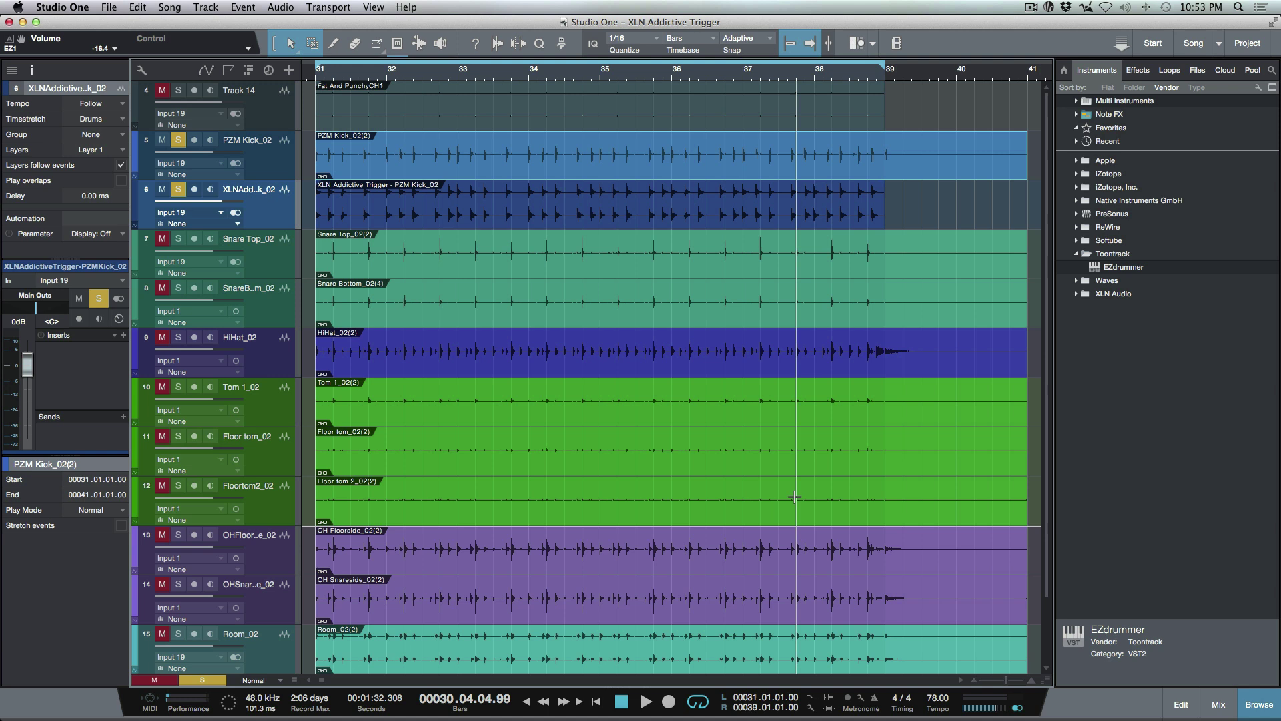
left_click(700, 217)
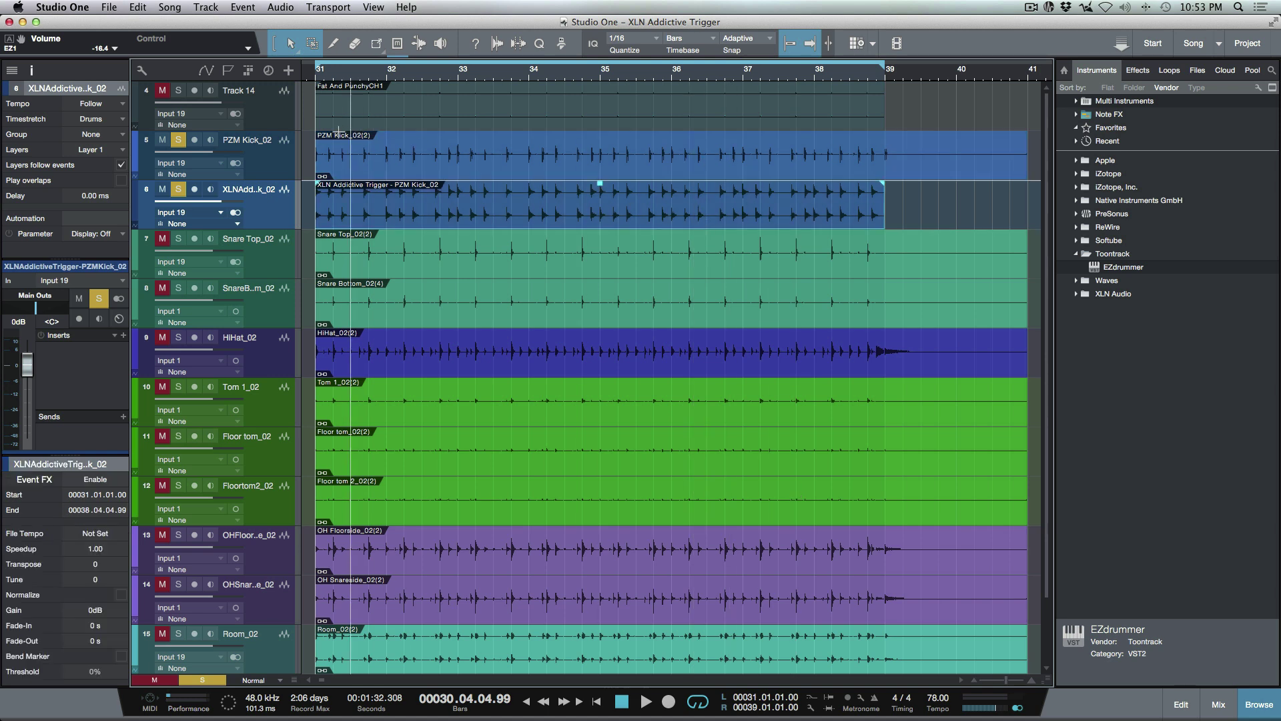
left_click(467, 174)
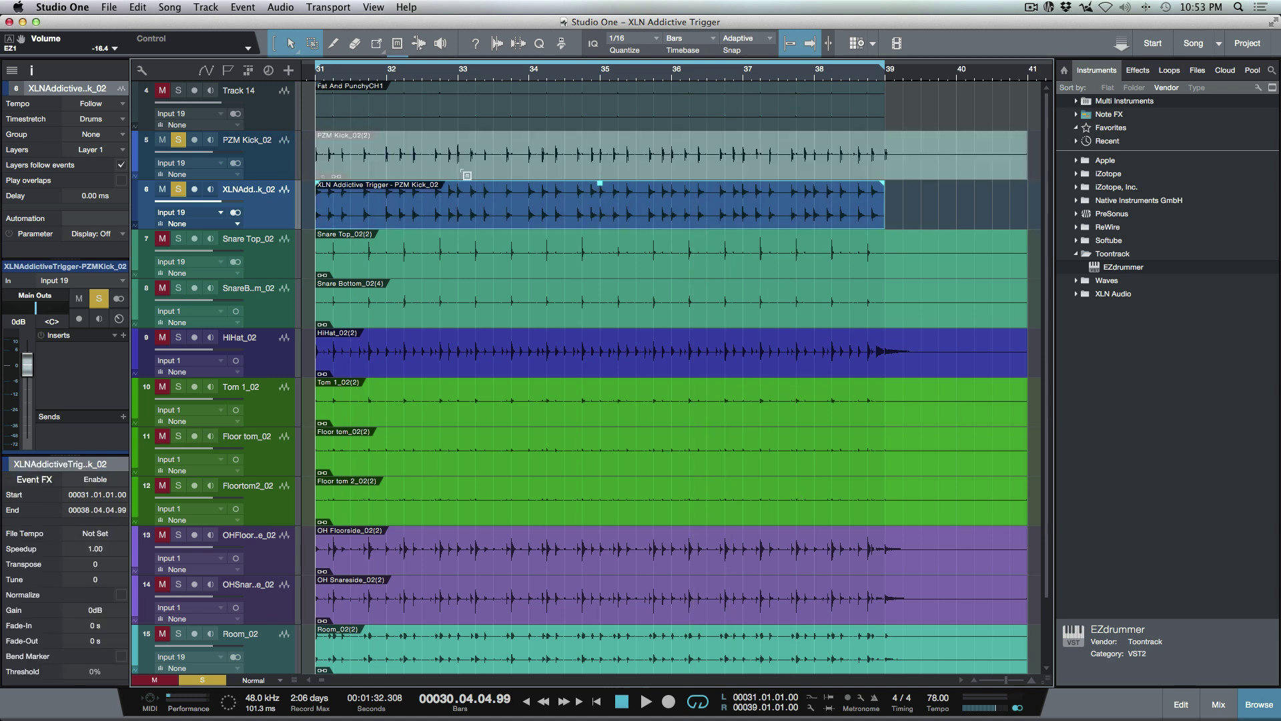
left_click(178, 139)
left_click(162, 140)
Step: Hide the original PZM Kick_02 track and clear all mutes and solos
left_click(269, 175)
right_click(268, 167)
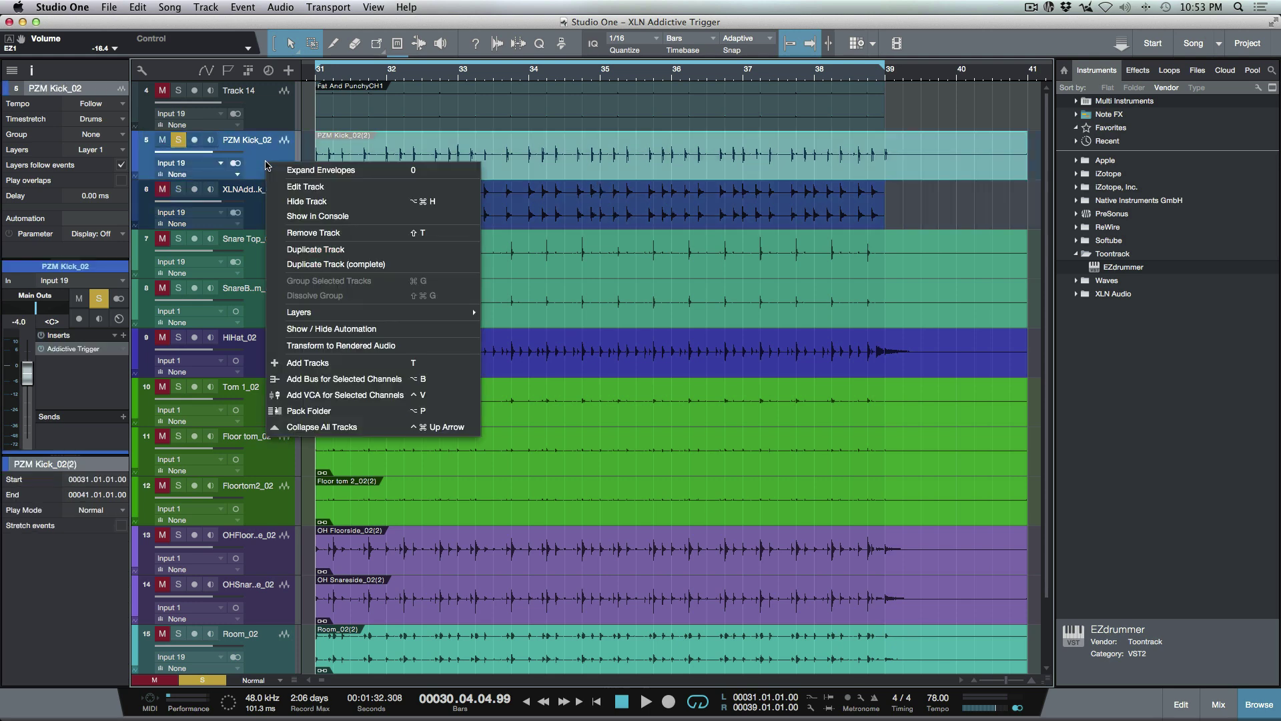
left_click(294, 202)
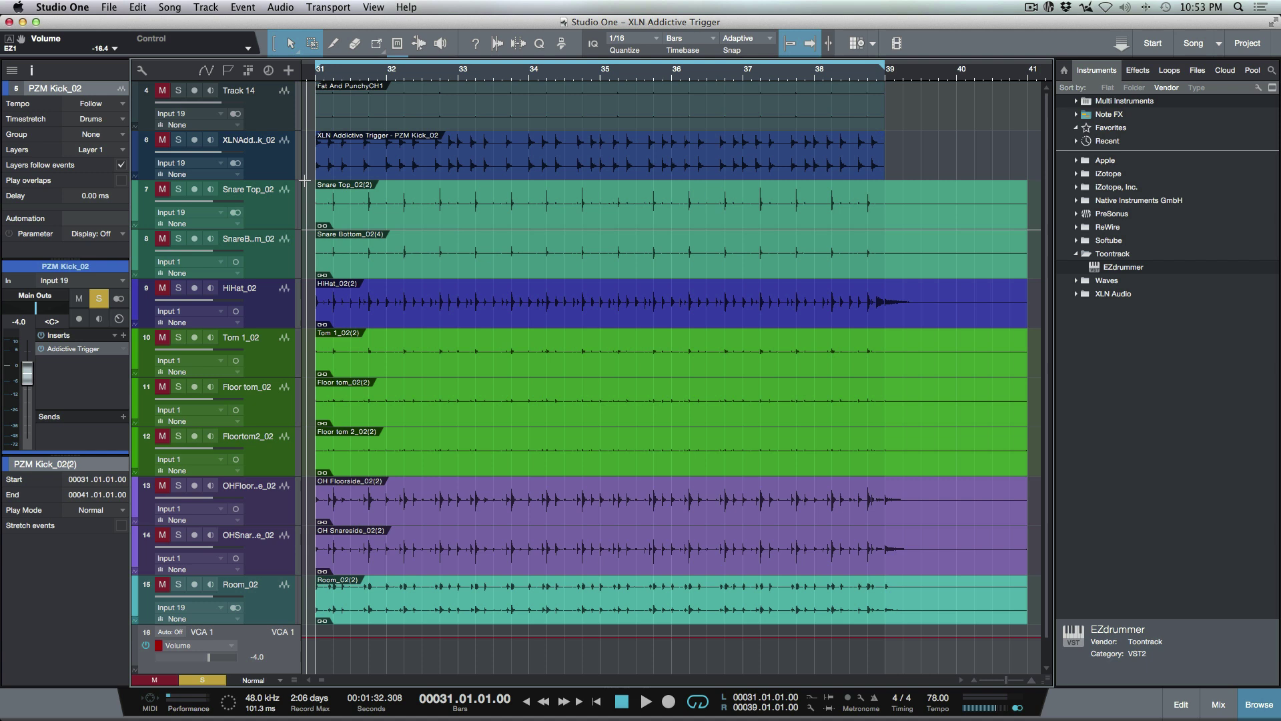
key("shift+s")
Step: Play back from bar 31 with the triggered kick track soloed
key("space")
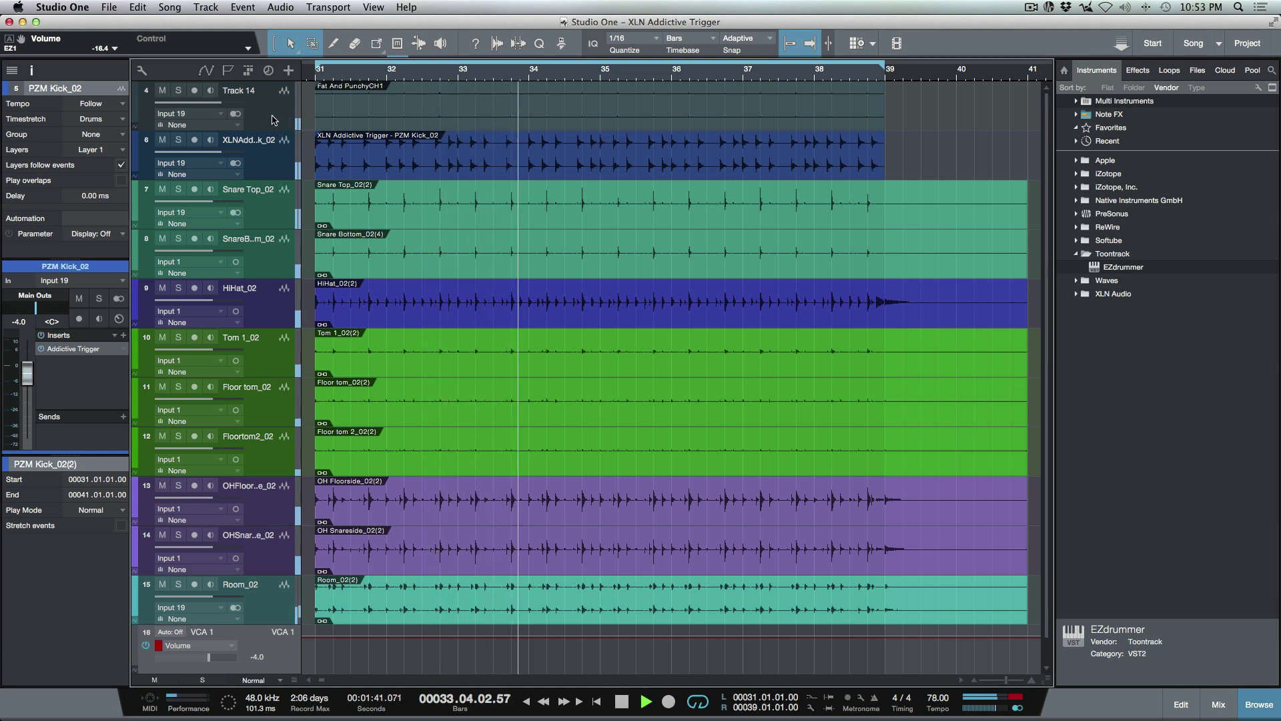
left_click(178, 140)
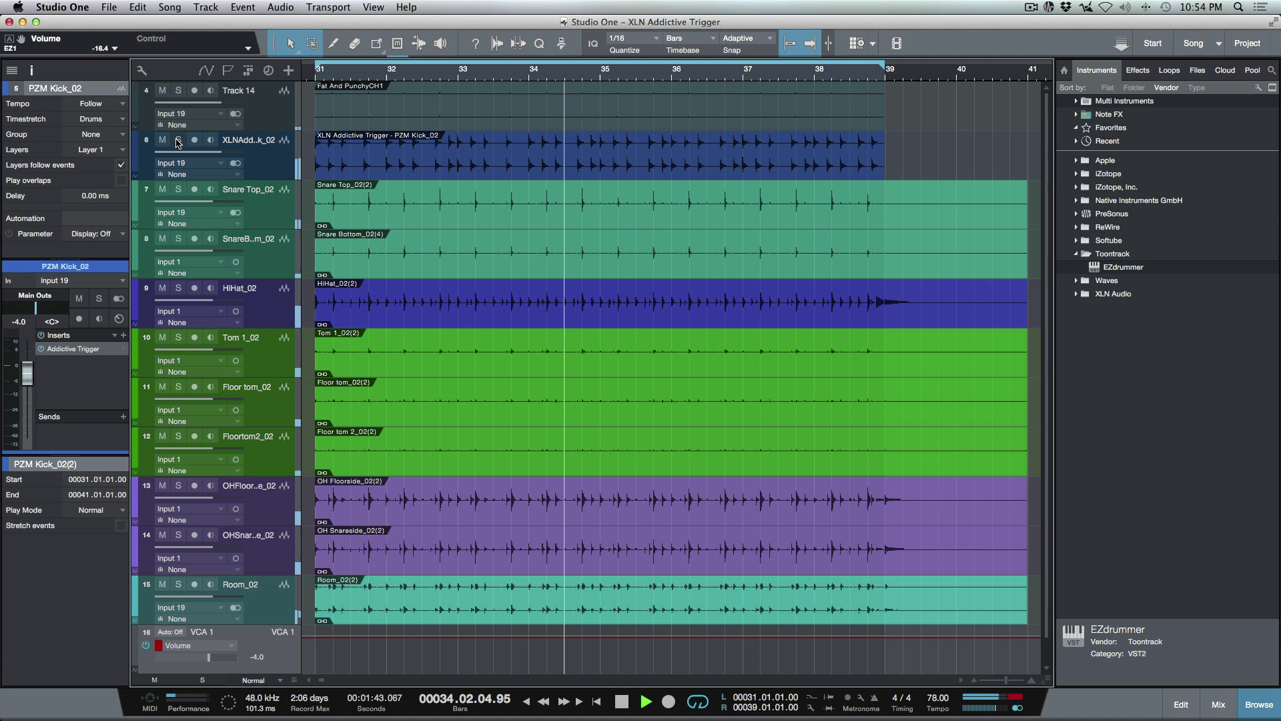
key("space")
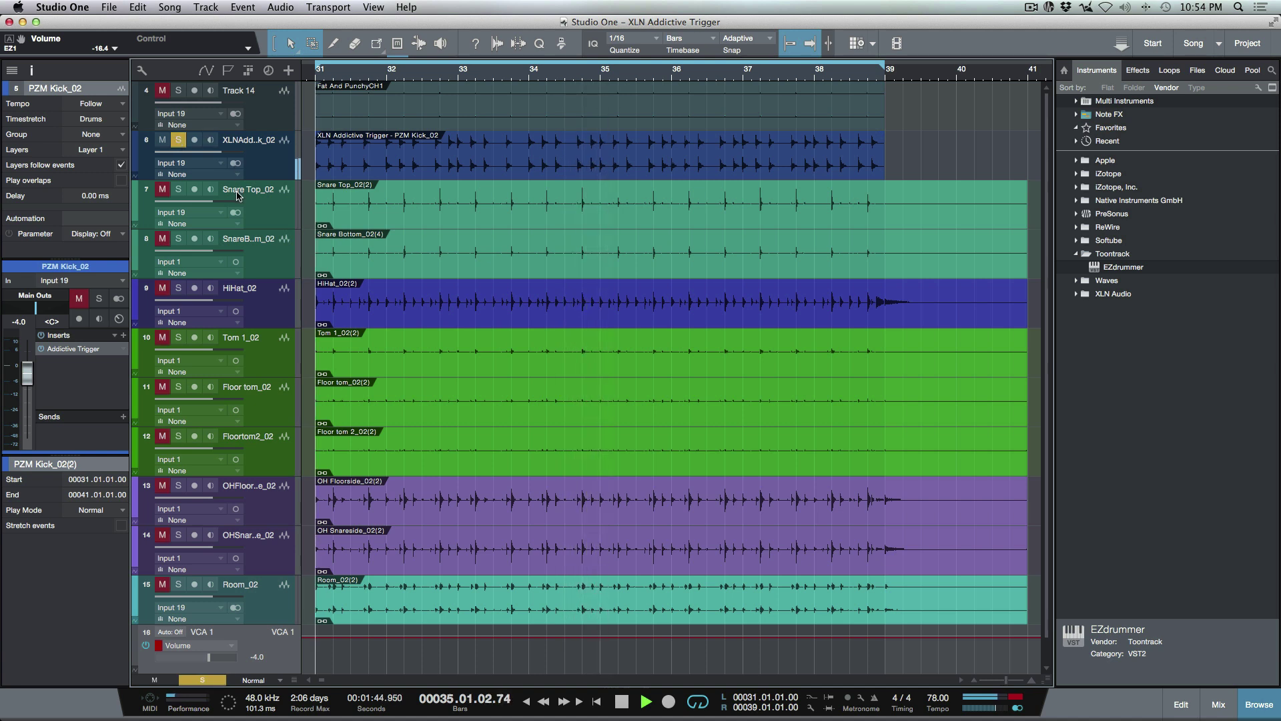
Step: Solo Snare Top_02 and set its Addictive Trigger blend to -1% during playback
left_click(262, 207)
key("space")
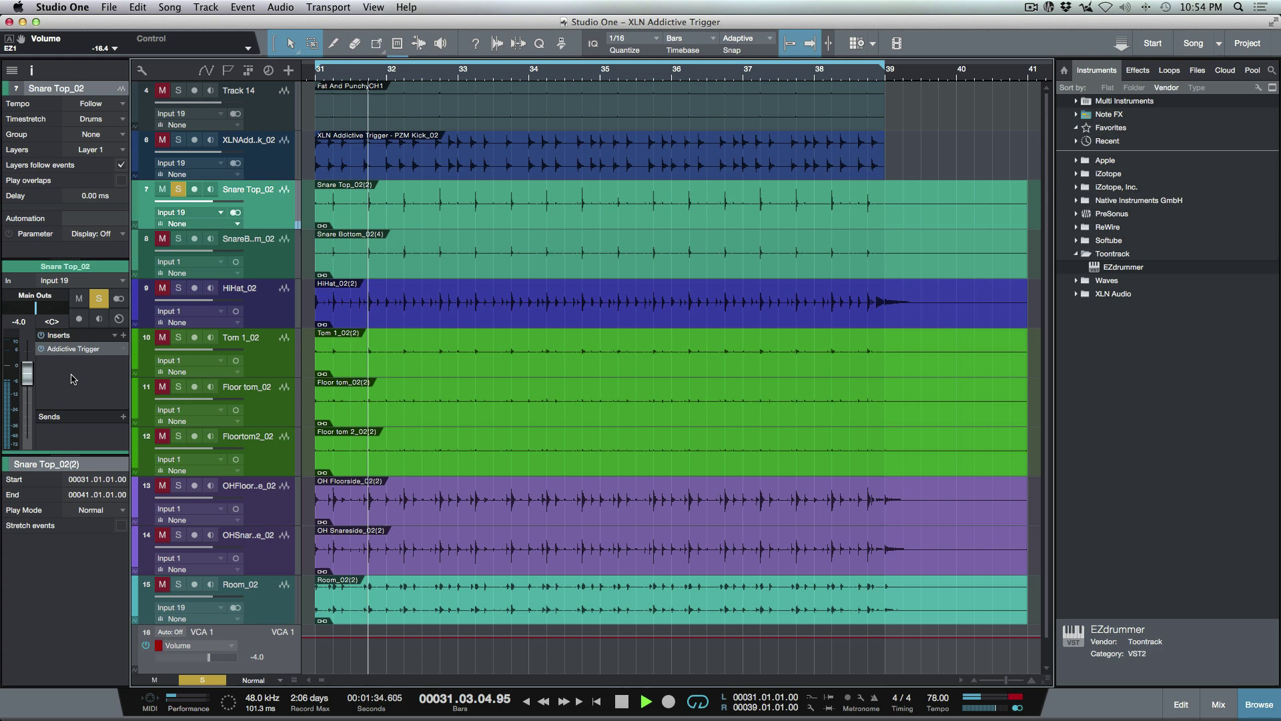
left_click(73, 352)
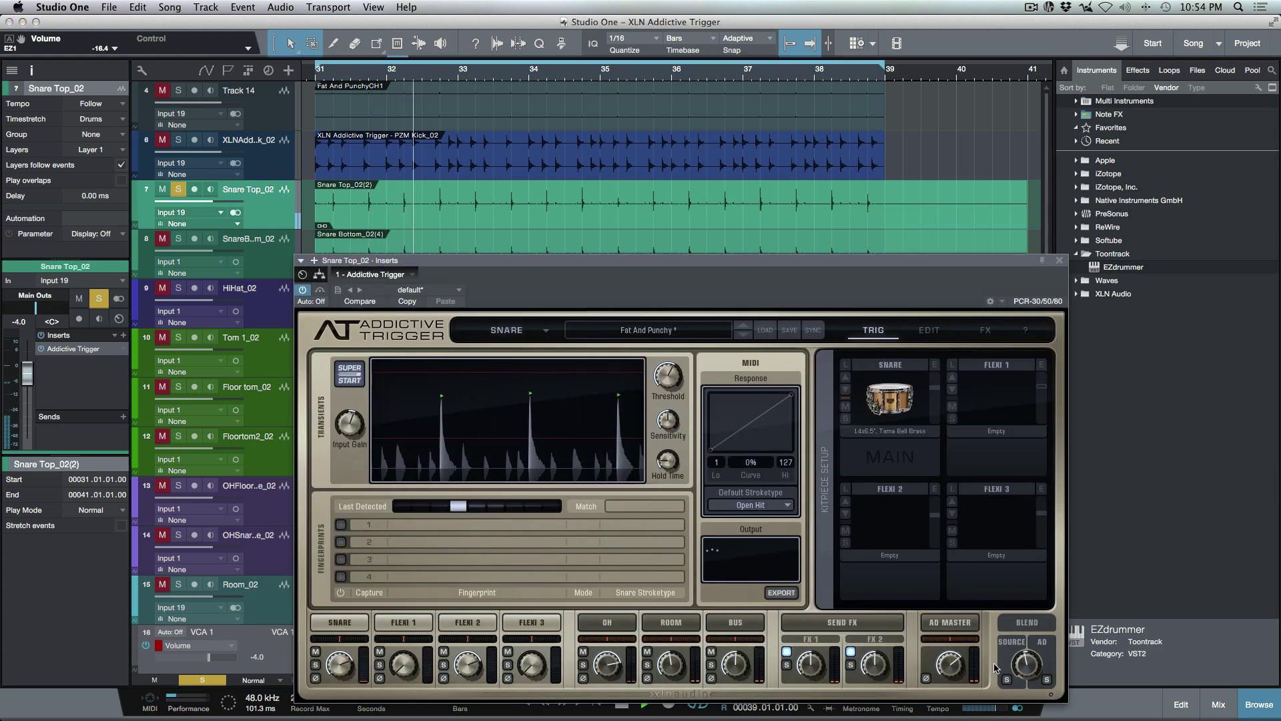
left_click(1026, 665)
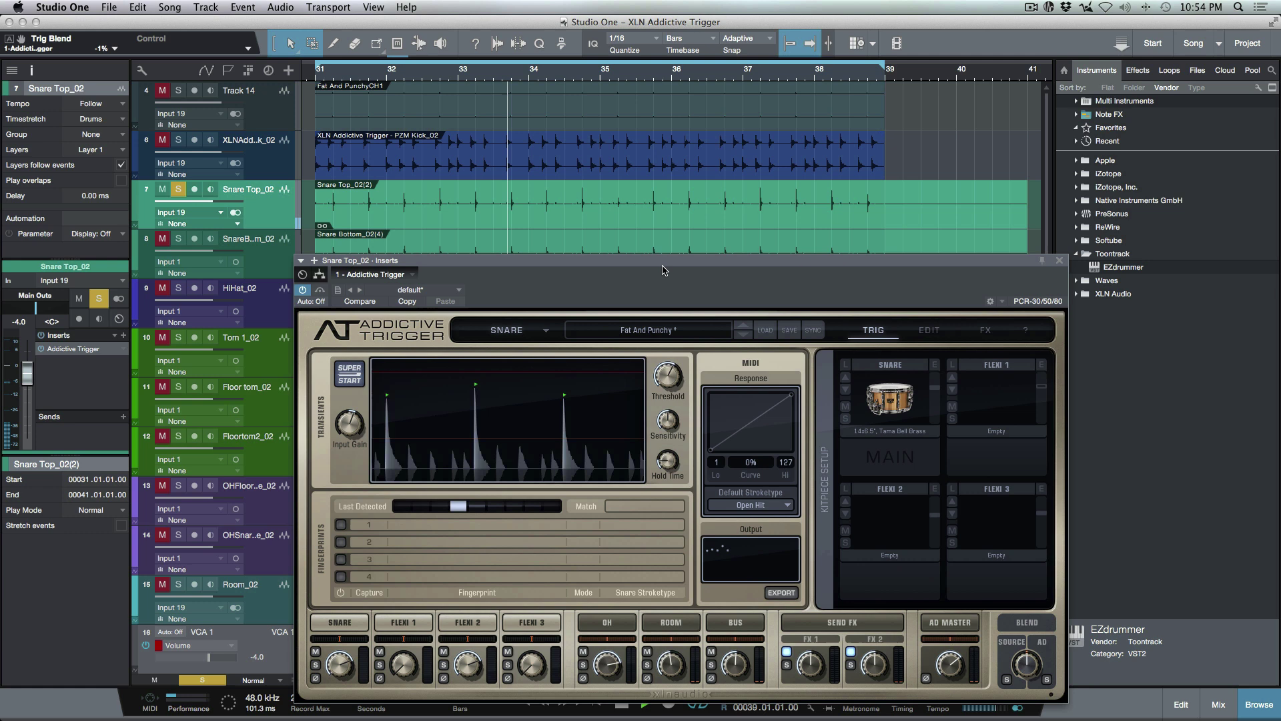
left_click_drag(662, 266, 588, 127)
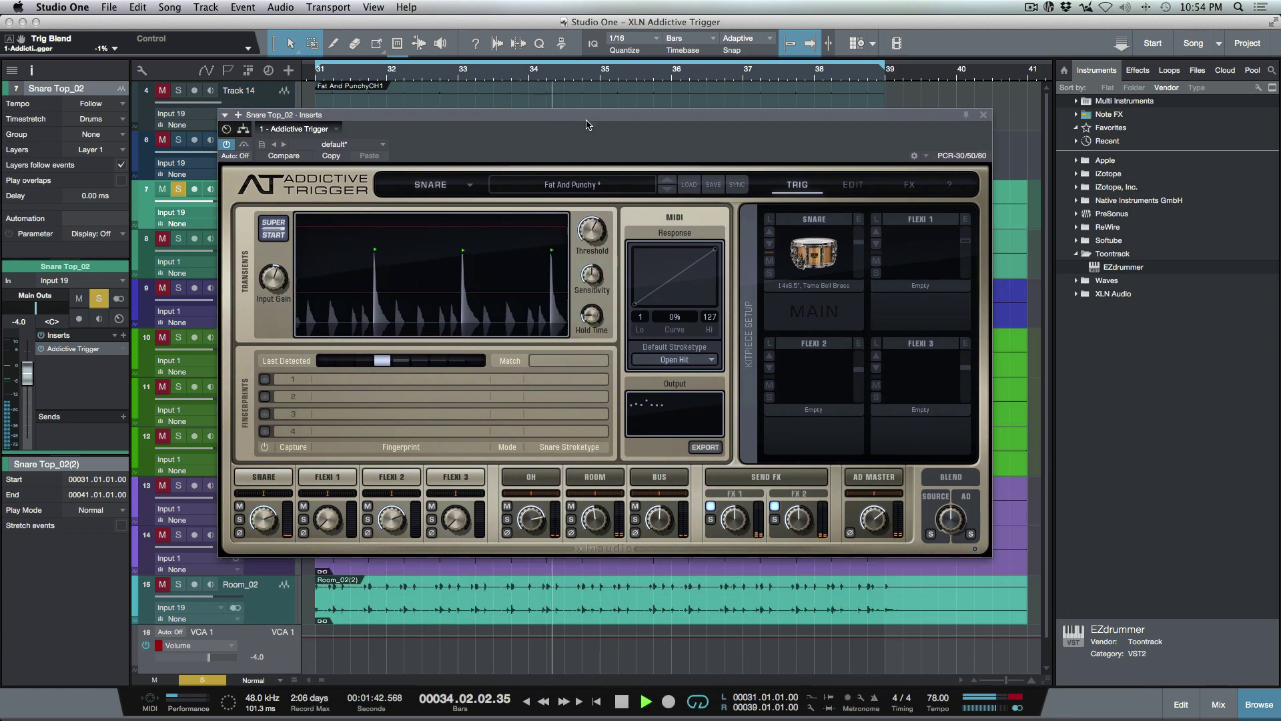
key("super+w")
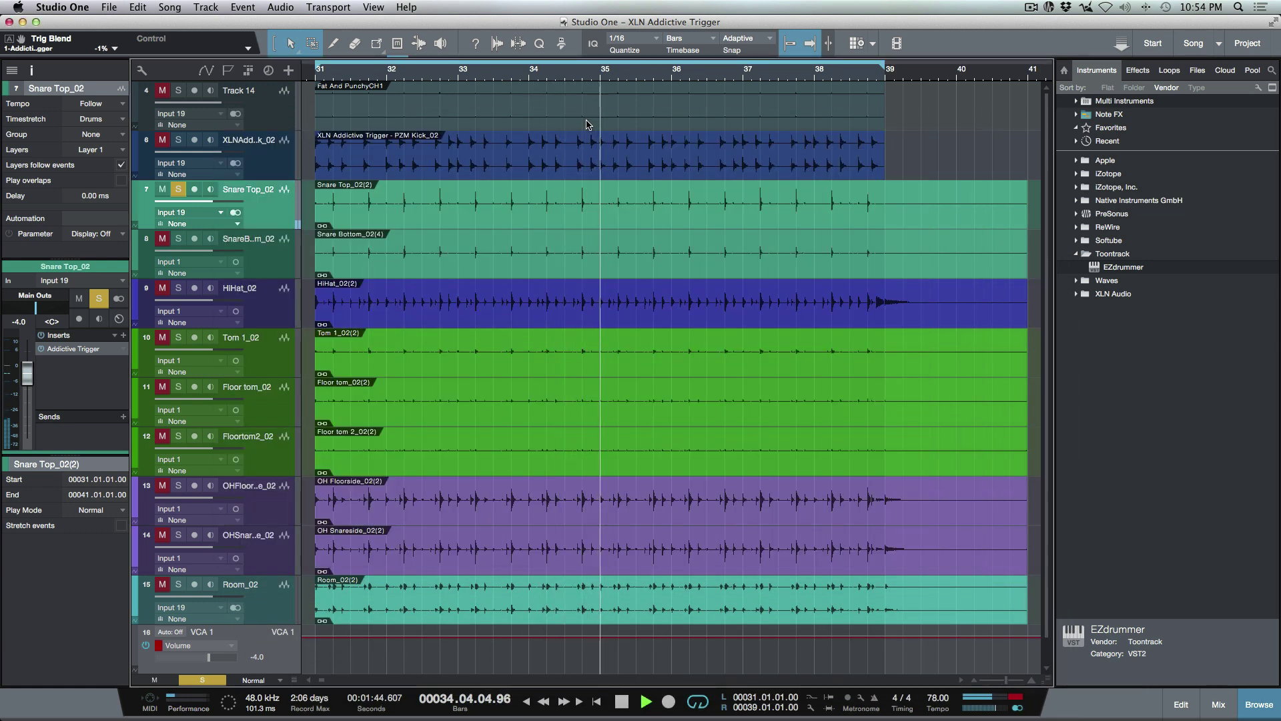
key("space")
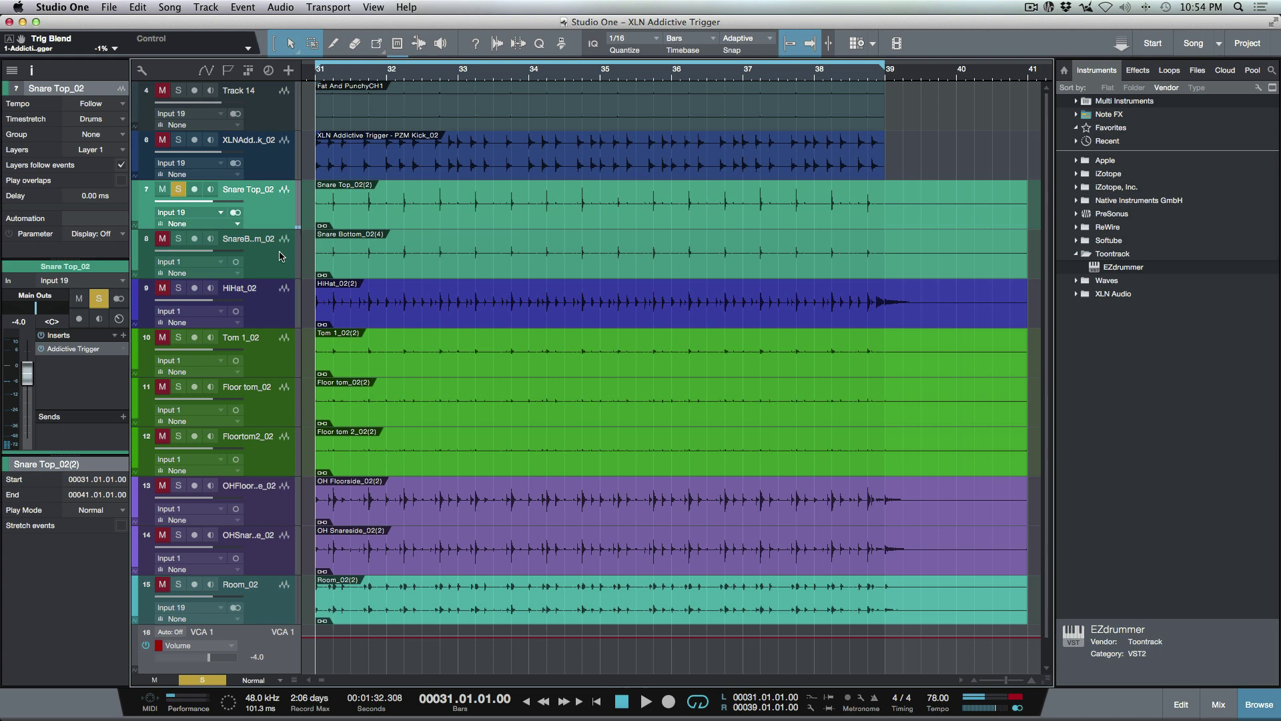
Step: Reopen Snare Top_02's Addictive Trigger, audition the loaded snare, and show its EDIT page
left_click(83, 350)
left_click_drag(654, 120, 669, 131)
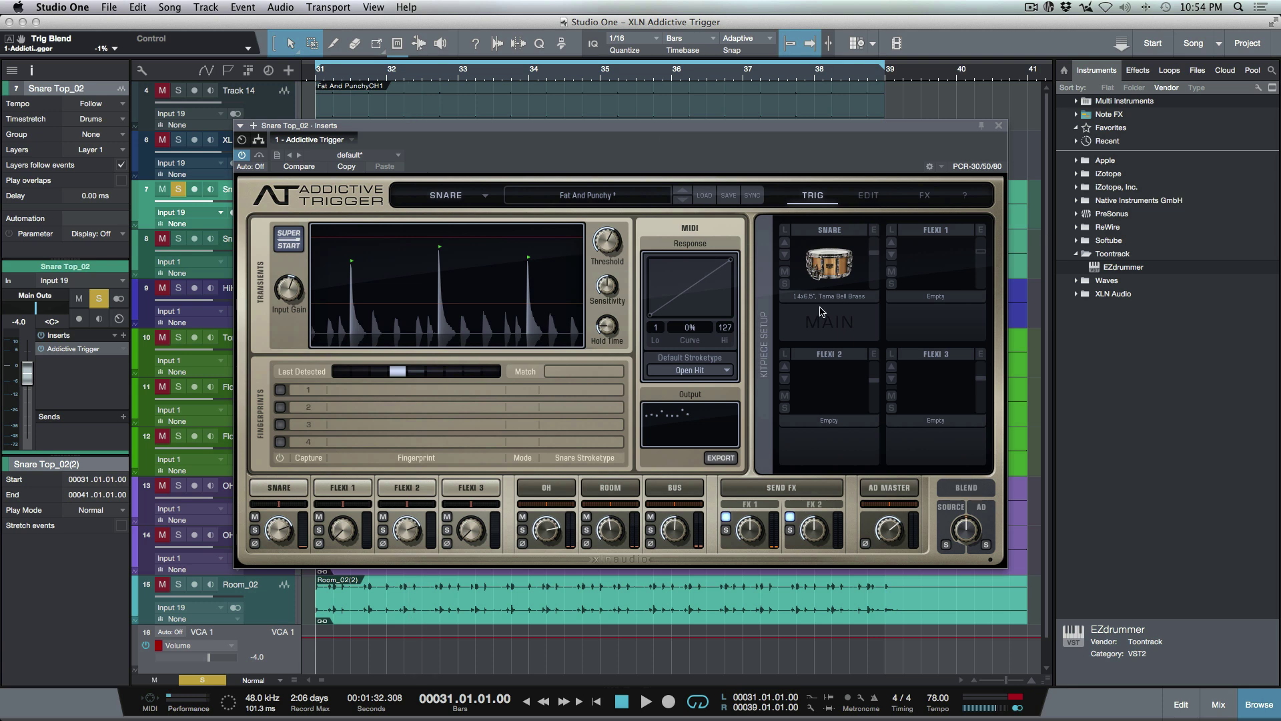
left_click(826, 280)
left_click(287, 490)
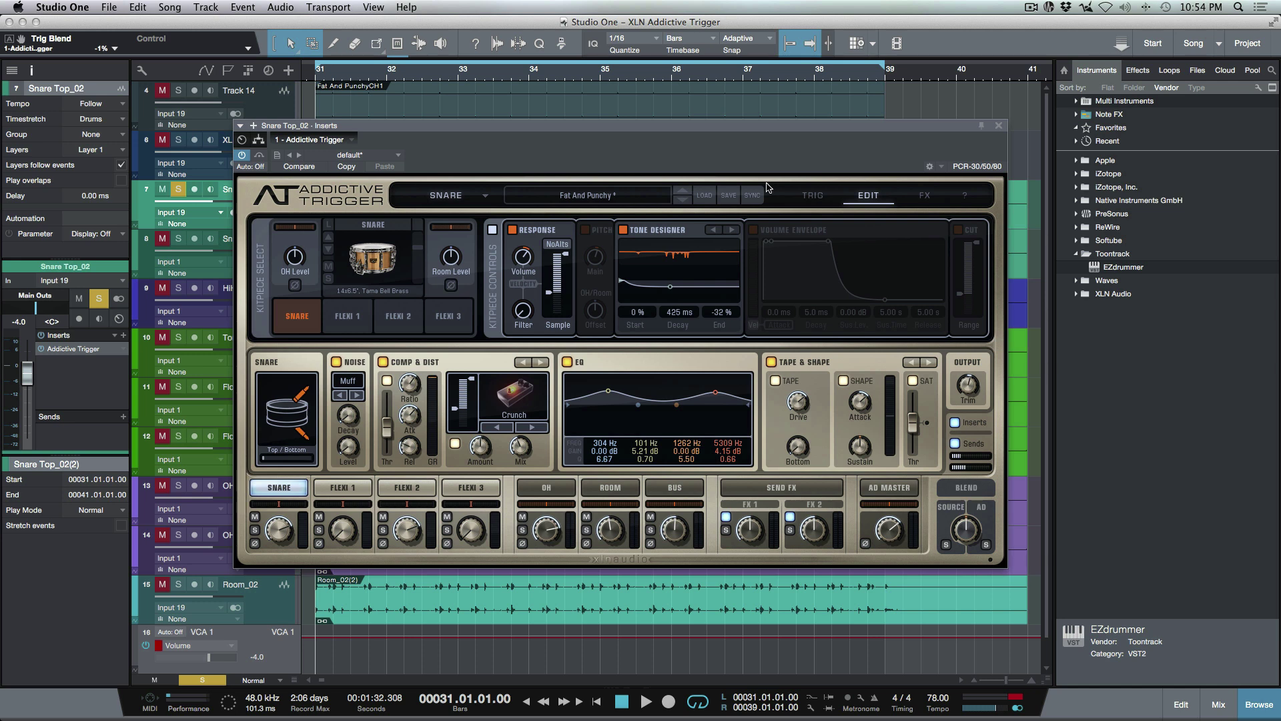
Step: Return to the TRIG page and open the SNARE slot's sample dropdown
left_click(814, 196)
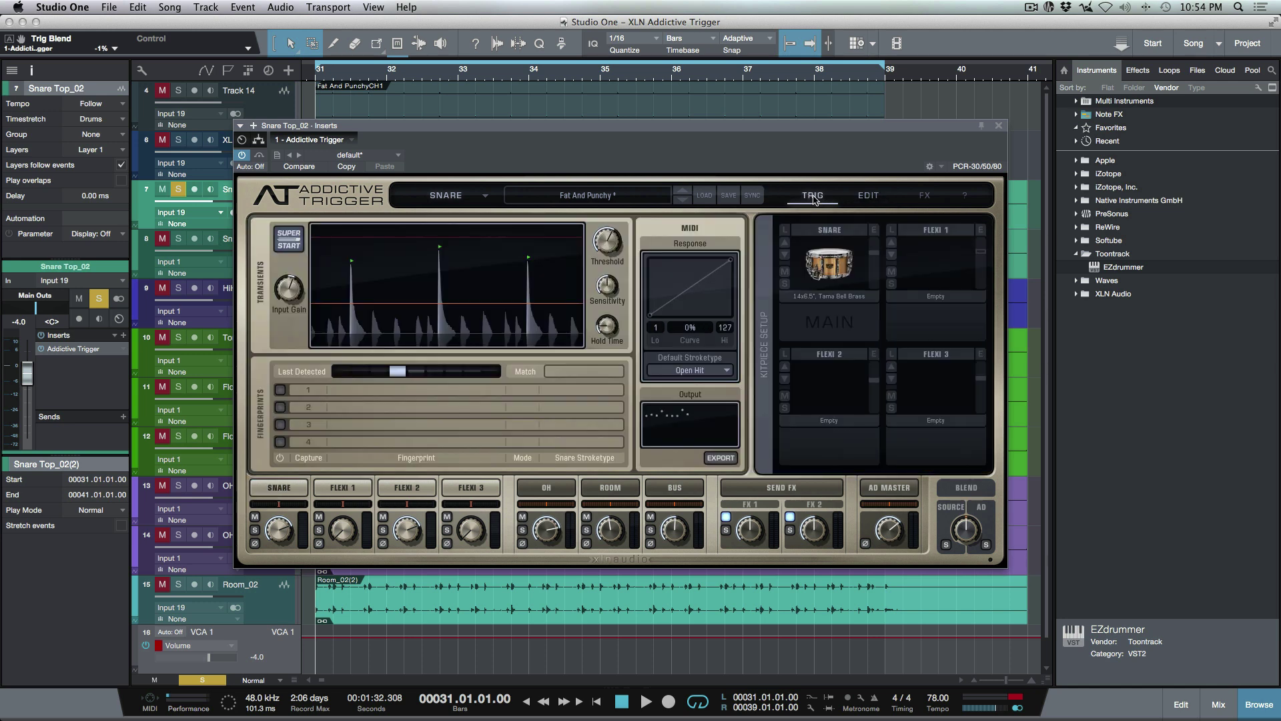
left_click(834, 295)
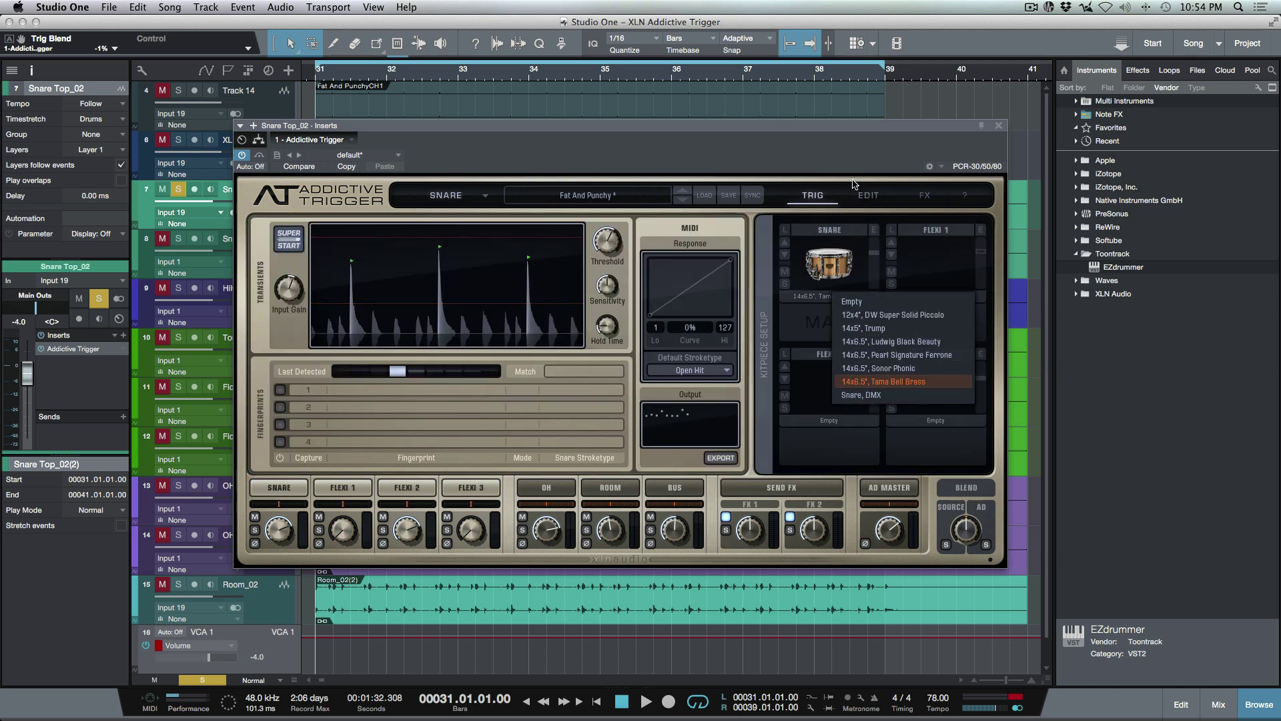